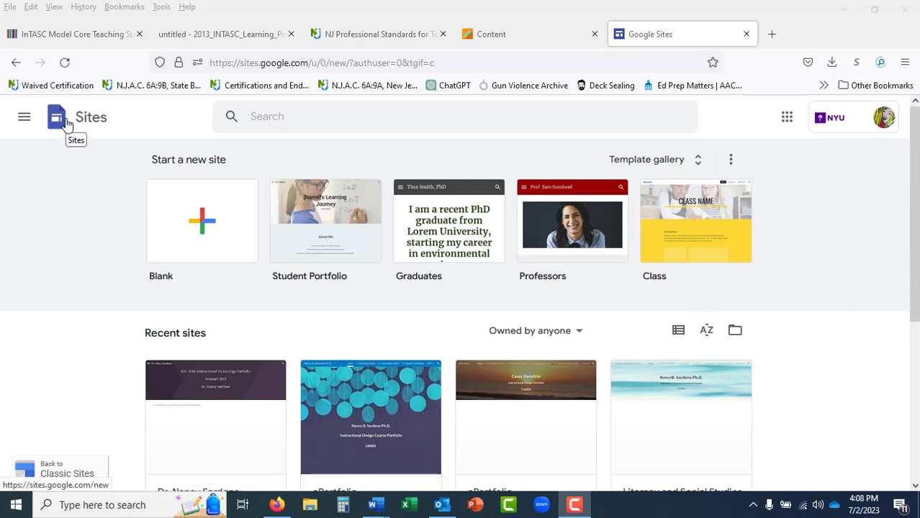
Create a new blank site and replace the page title placeholder with "EDC 5158"
left_click(201, 231)
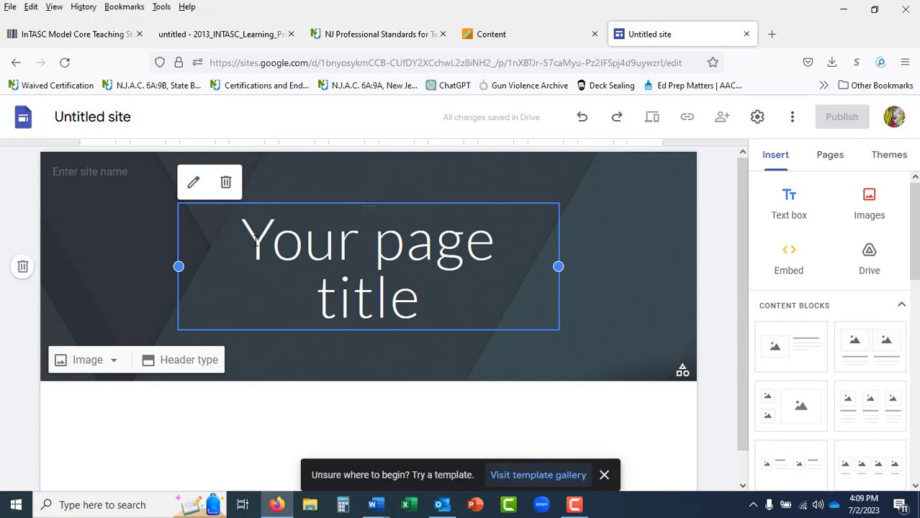
left_click_drag(257, 241, 463, 314)
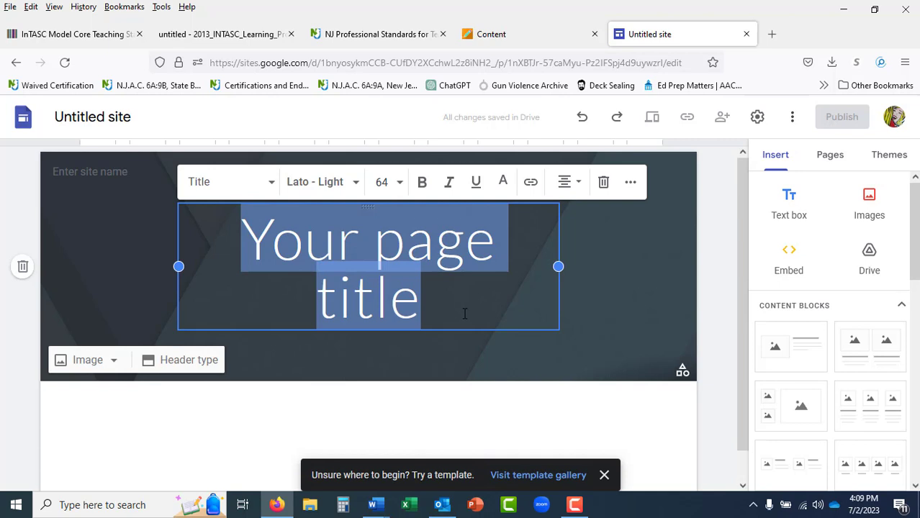
type("EDC ")
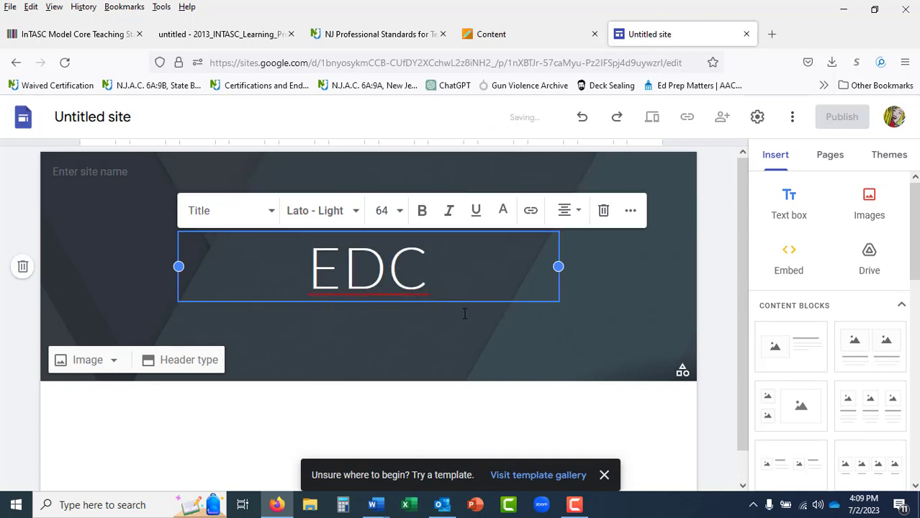
type("515")
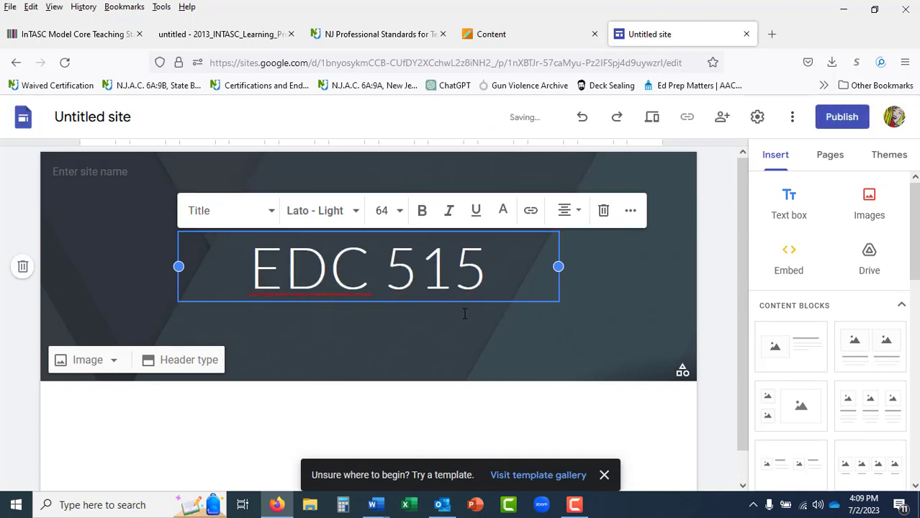
type("8")
key("Return")
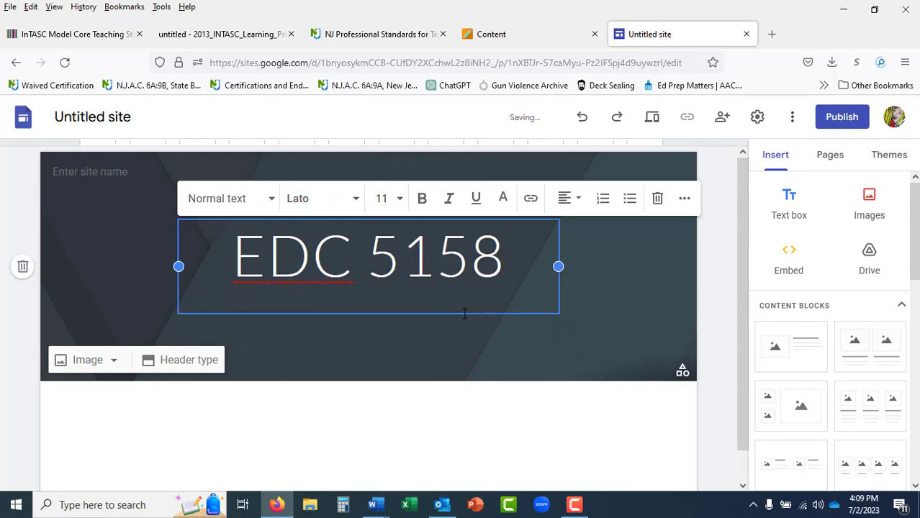
Add the lines "Instructional Technology Portfolio", "Summer 2023" and "Your Name" below the title in the header
type("Instructional Technol")
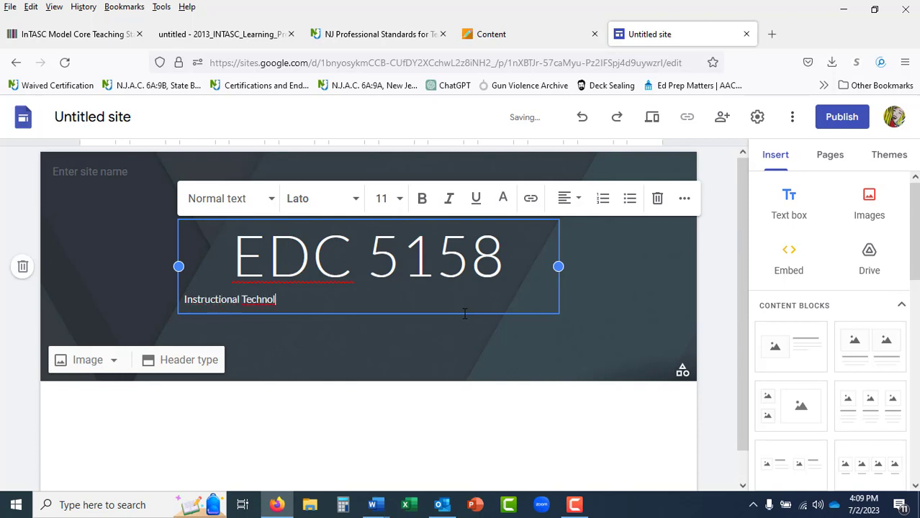
type("ogy Portfoli")
type("o")
key("Return")
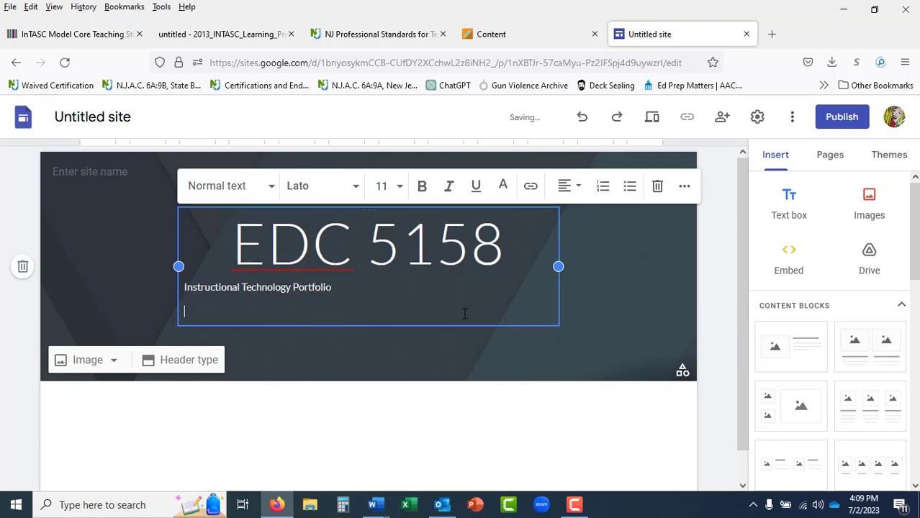
type("Summer 2023")
key("Return")
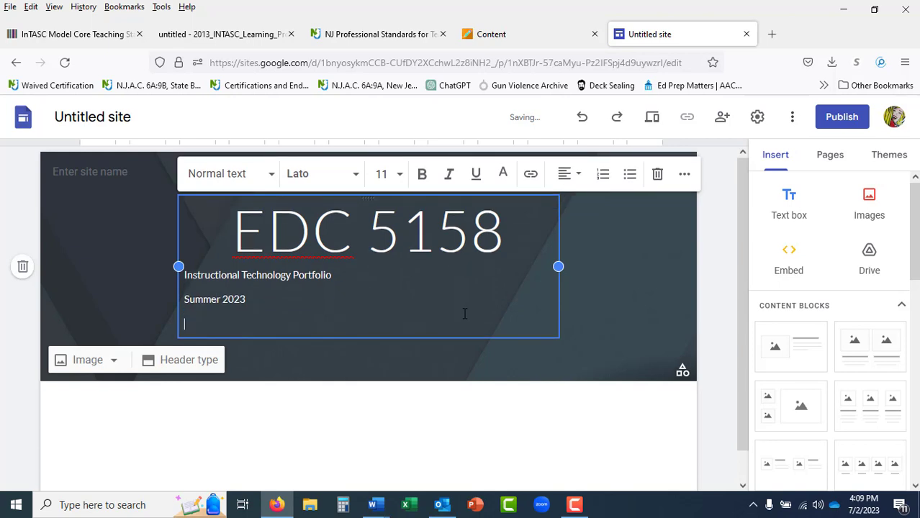
type("Your Name")
left_click_drag(241, 229, 438, 328)
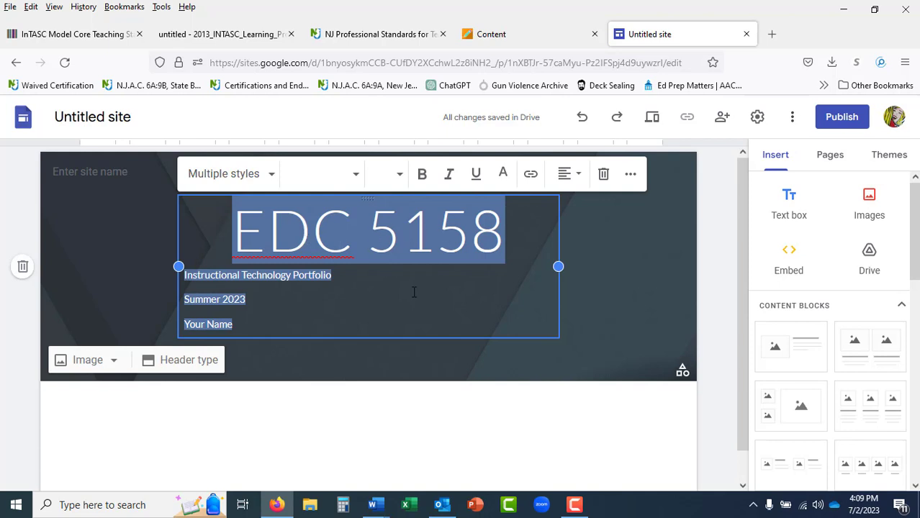
left_click(517, 247)
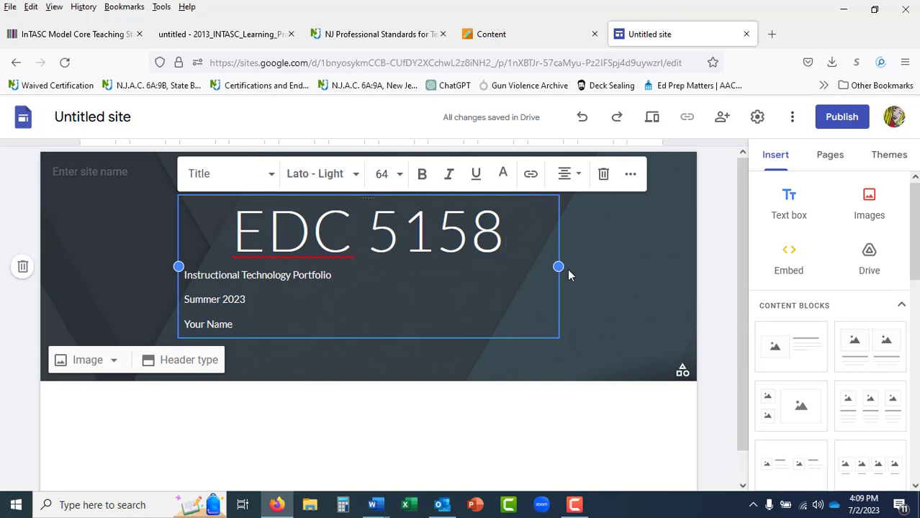
Try the purple and green colors of the Simple theme
left_click(897, 159)
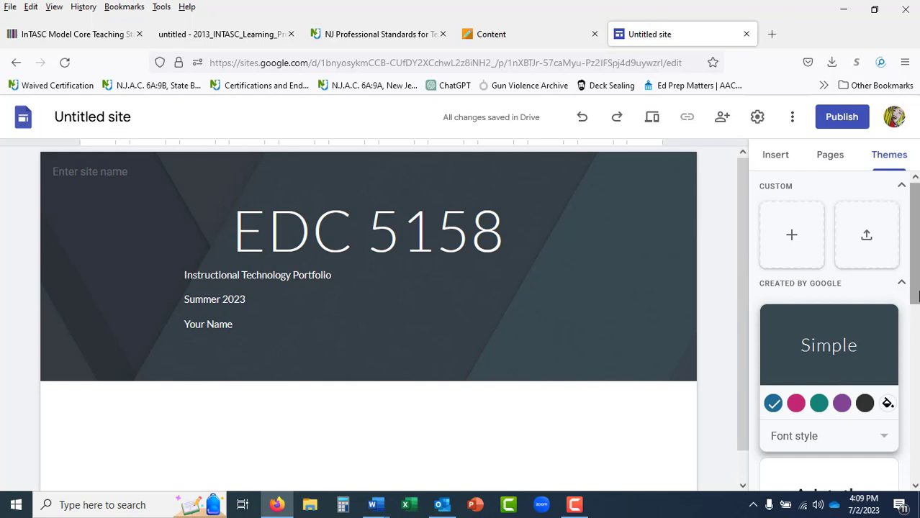
scroll(916, 296, "down", 2)
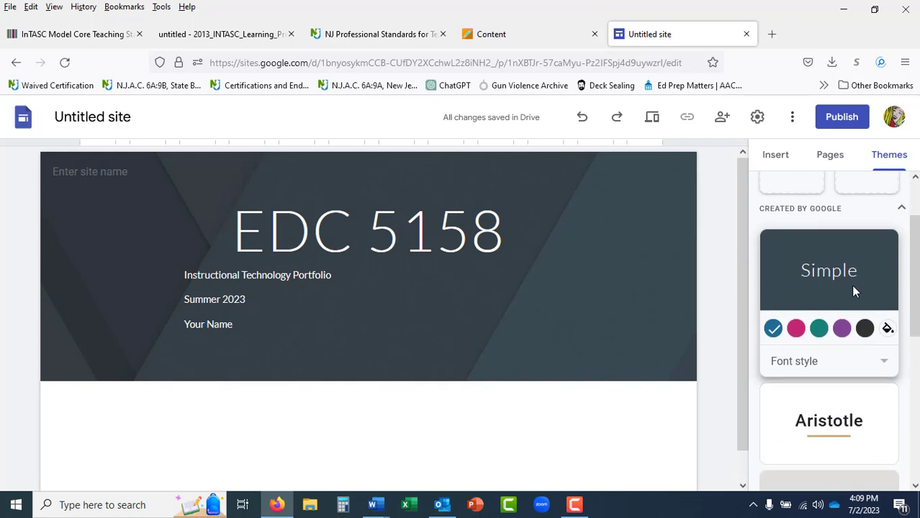
left_click(843, 329)
left_click(819, 330)
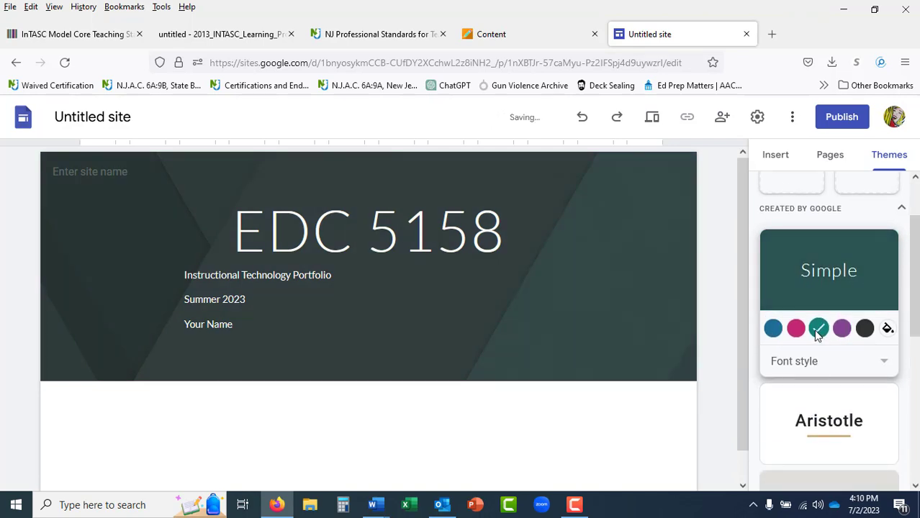
Try the Aristotle theme with the purple accent and the Diplomat theme in burgundy
scroll(835, 317, "down", 4)
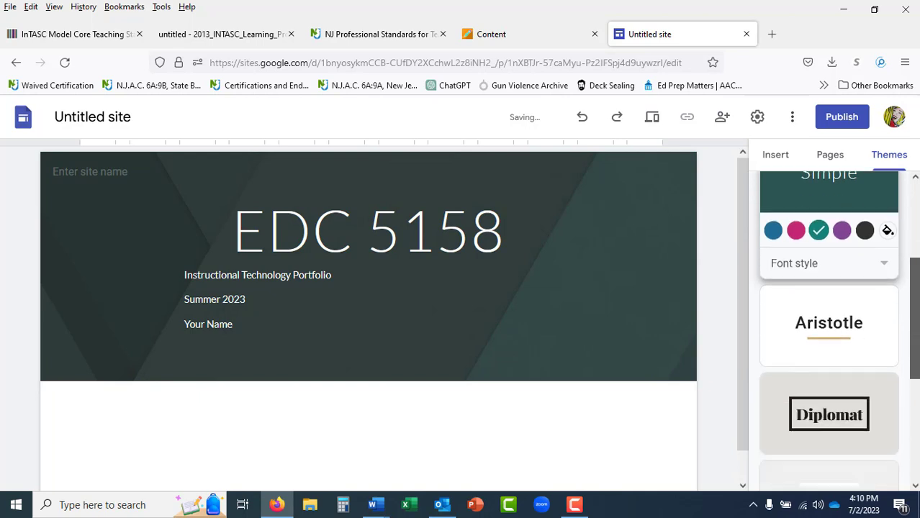
left_click(834, 294)
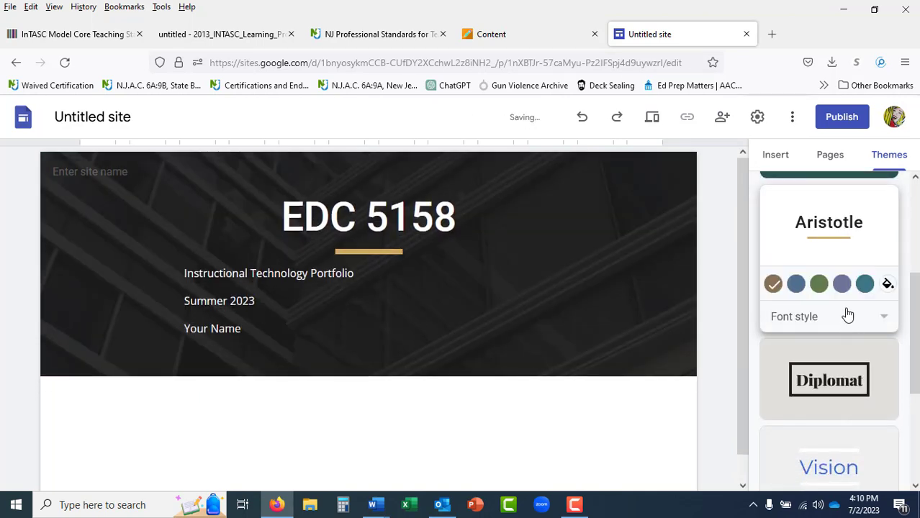
left_click(842, 283)
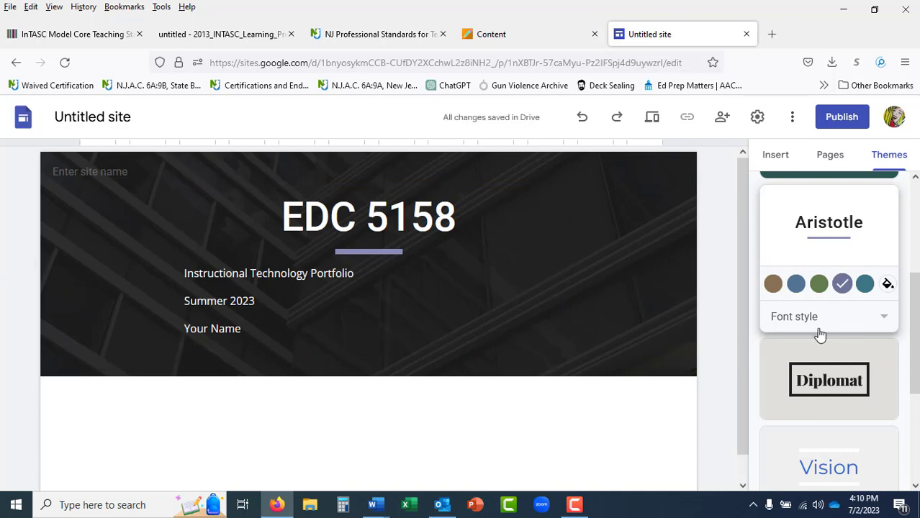
left_click(843, 398)
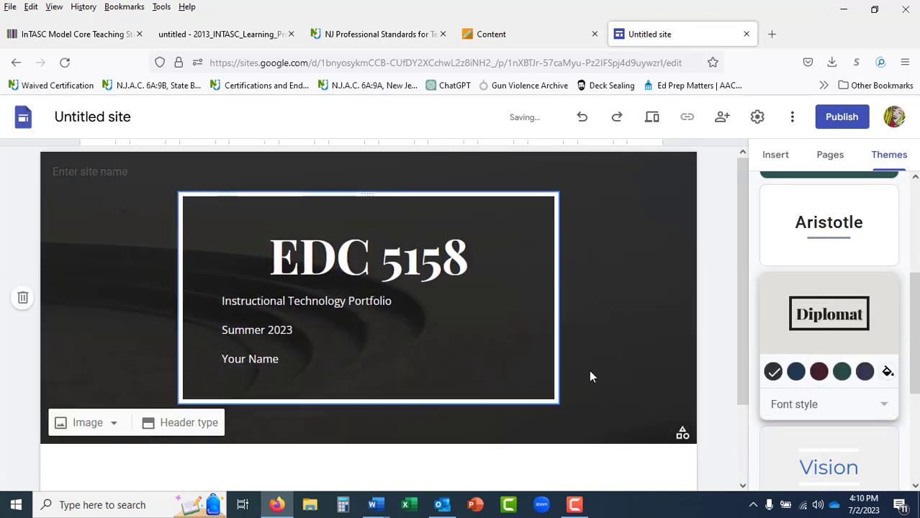
left_click(819, 371)
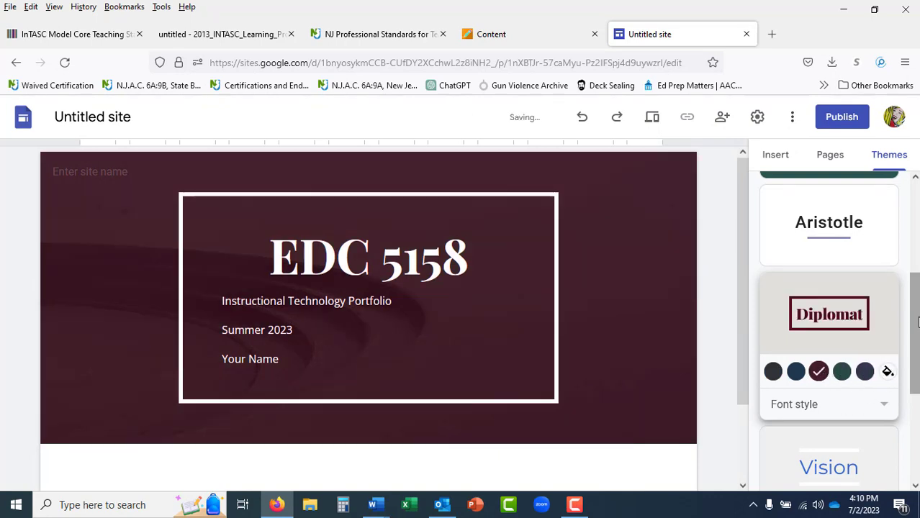
Apply the Simple theme and set its color to black after trying pink
scroll(919, 284, "up", 1)
scroll(914, 284, "up", 1)
left_click(835, 292)
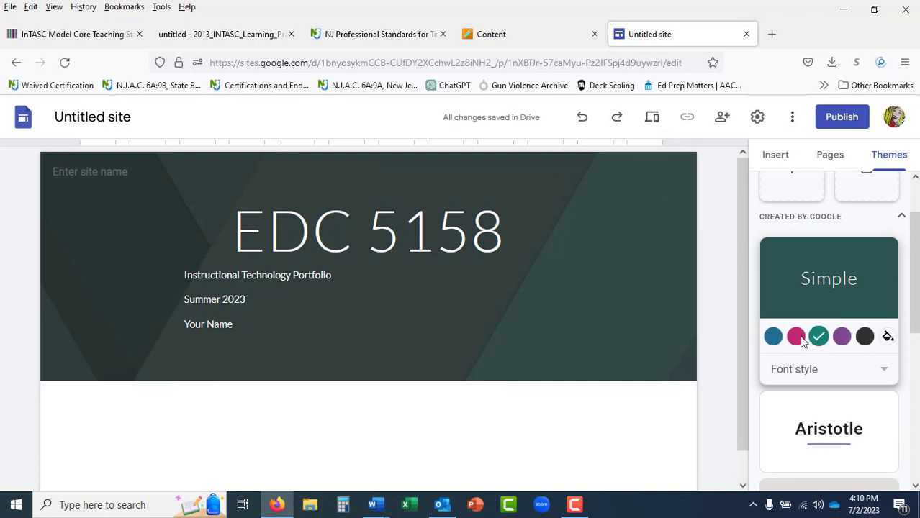
left_click(795, 337)
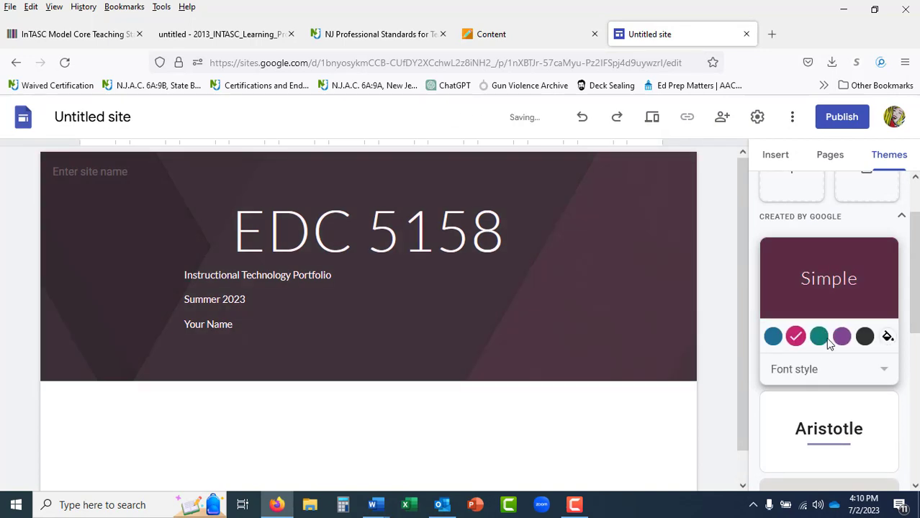
left_click(865, 337)
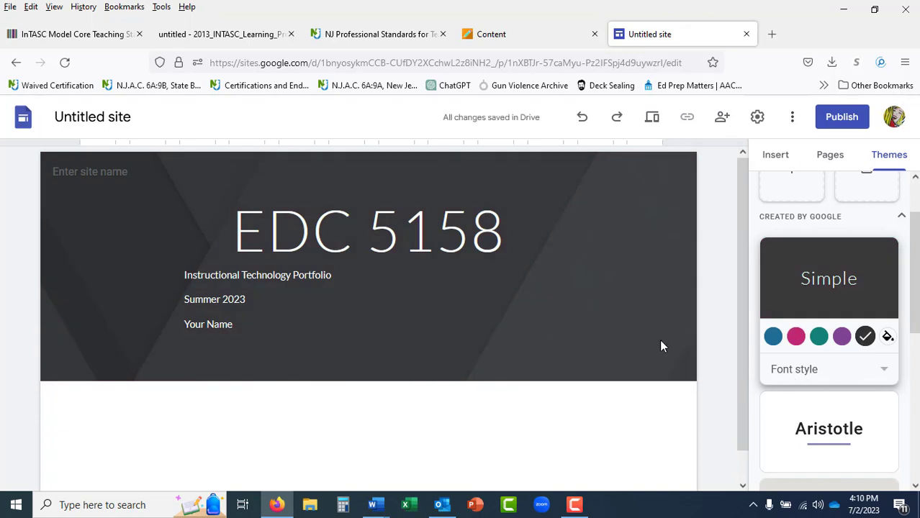
Set all of the header text to Lato Normal and center-align it
left_click_drag(238, 232, 413, 317)
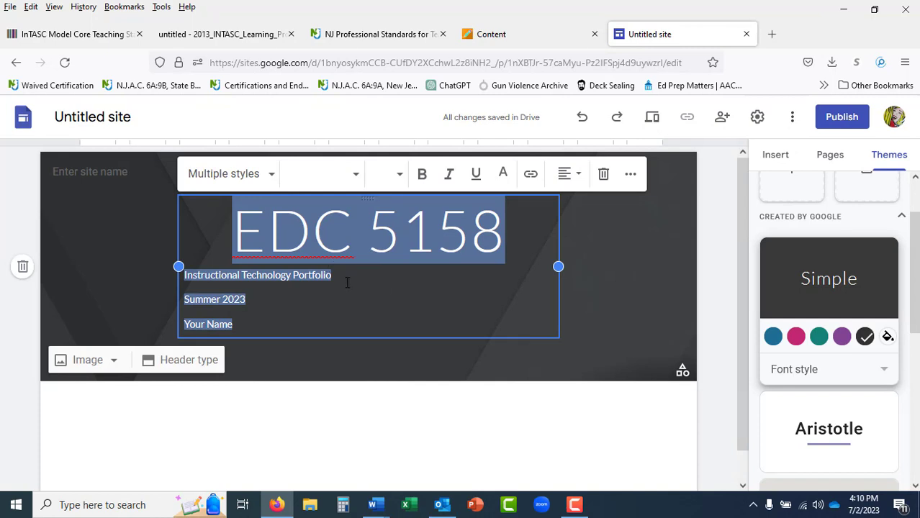
left_click(357, 180)
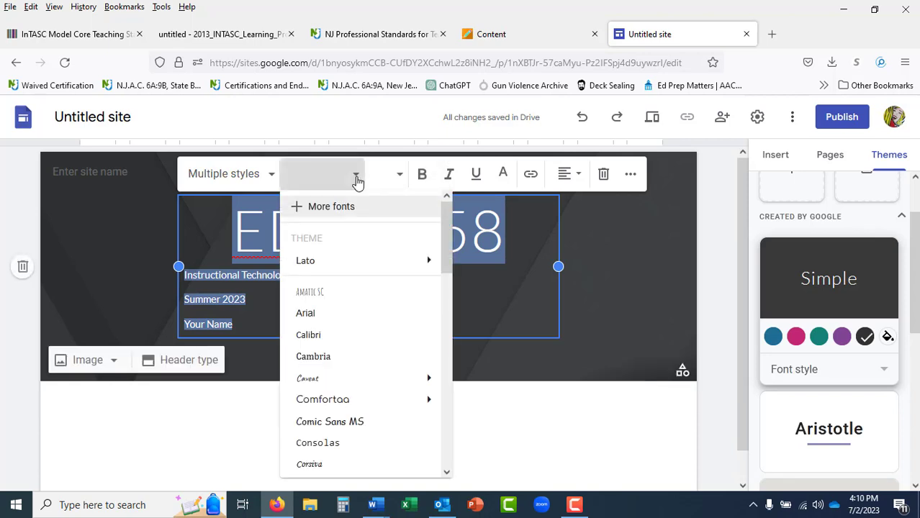
mouse_move(344, 269)
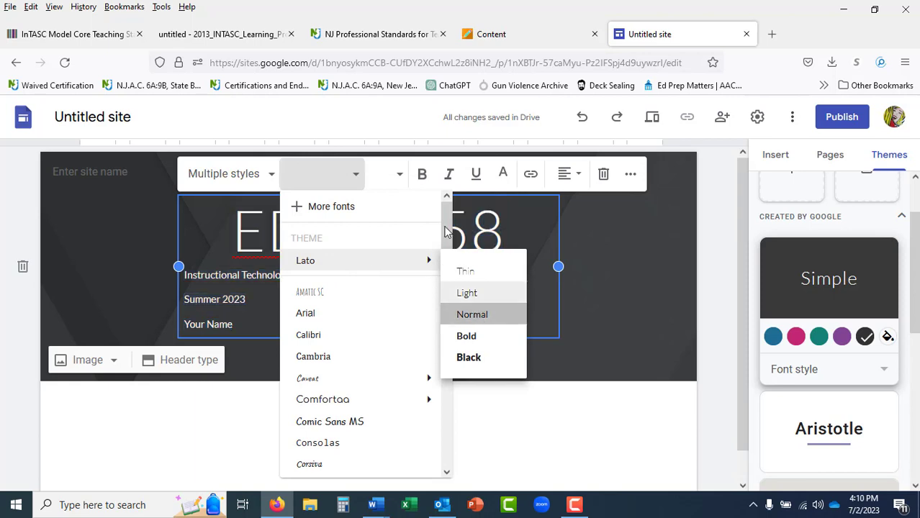
left_click(472, 315)
left_click(566, 175)
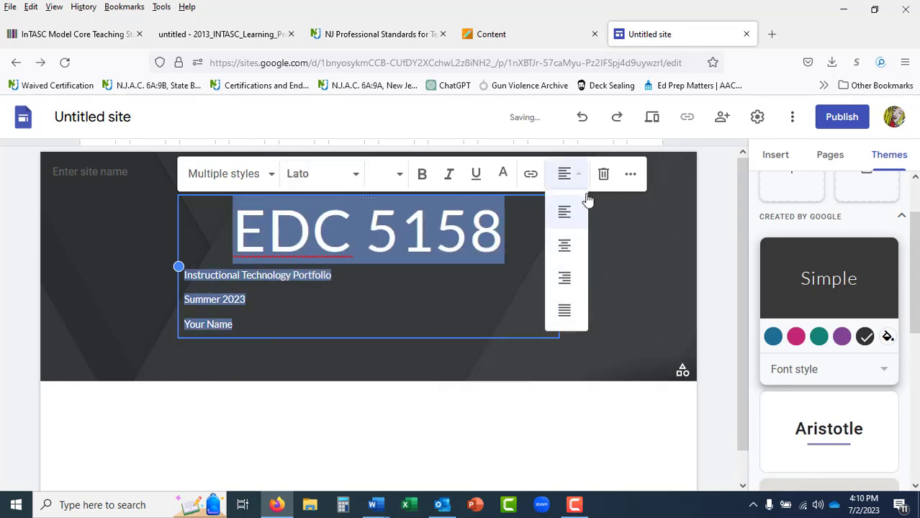
left_click(566, 245)
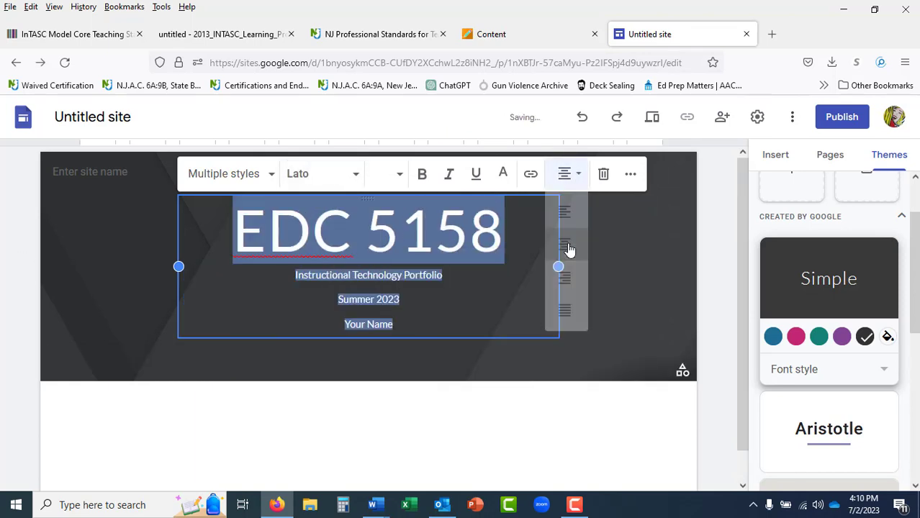
Set the font size of all the header text to 24
left_click(401, 175)
scroll(386, 384, "down", 2)
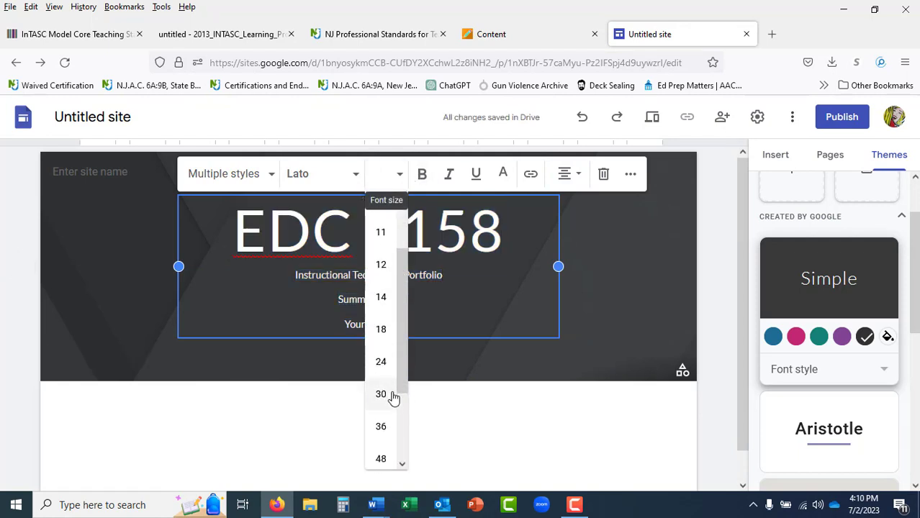
left_click(381, 362)
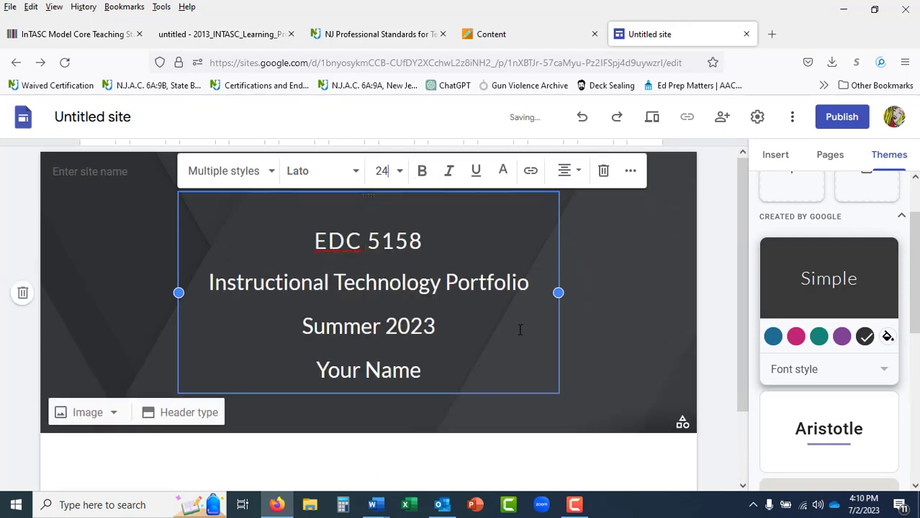
left_click(600, 280)
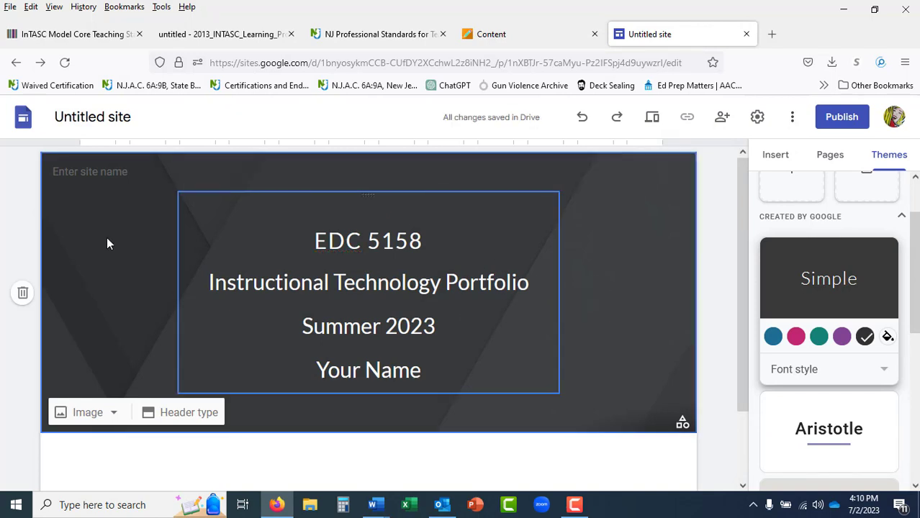
Rename the untitled site with the owner's title and full name, and use the same name as the site name in the header
left_click(94, 118)
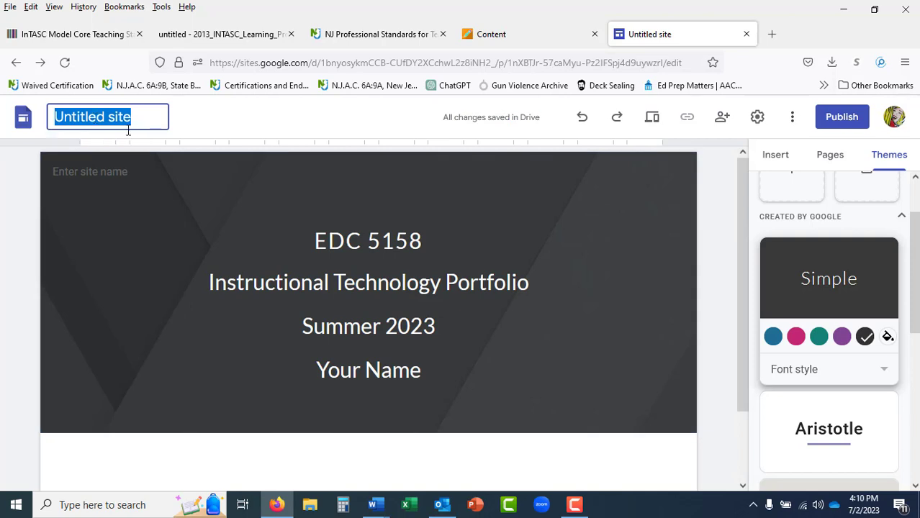
type("r")
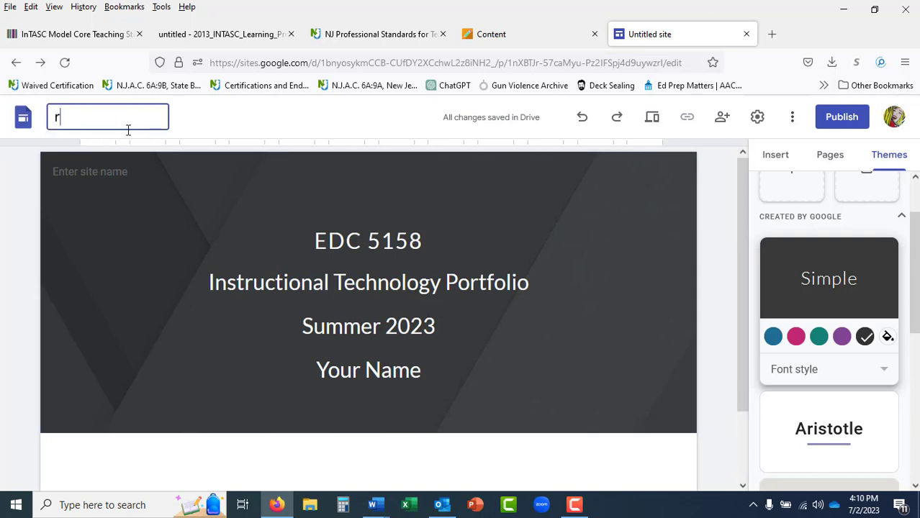
type("Dr. Nancy Sardone")
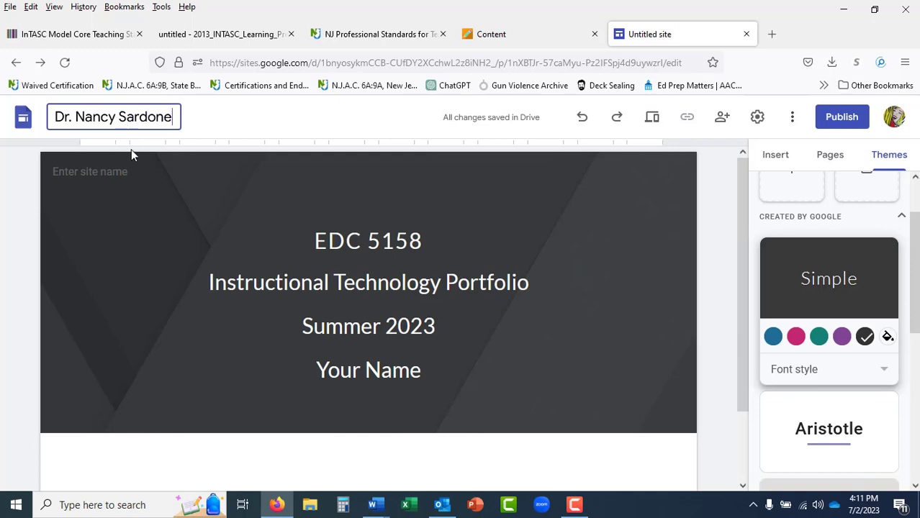
key("Return")
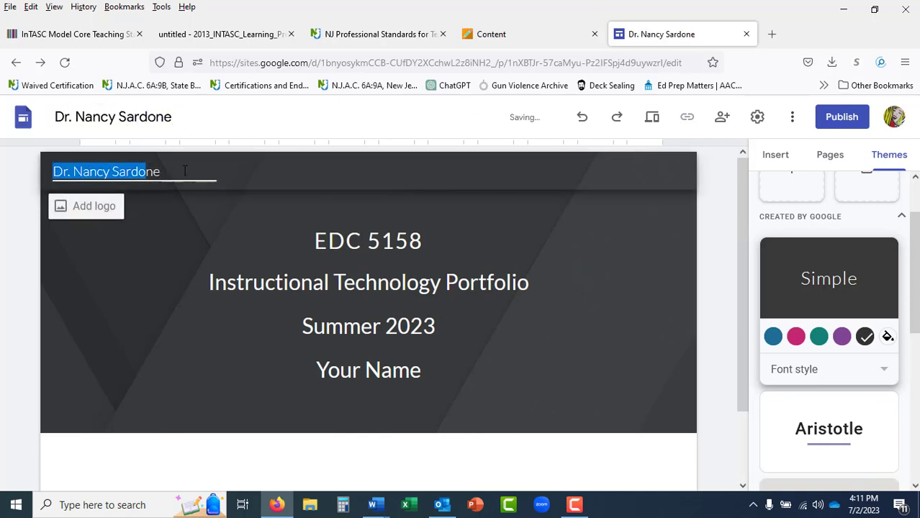
left_click(131, 191)
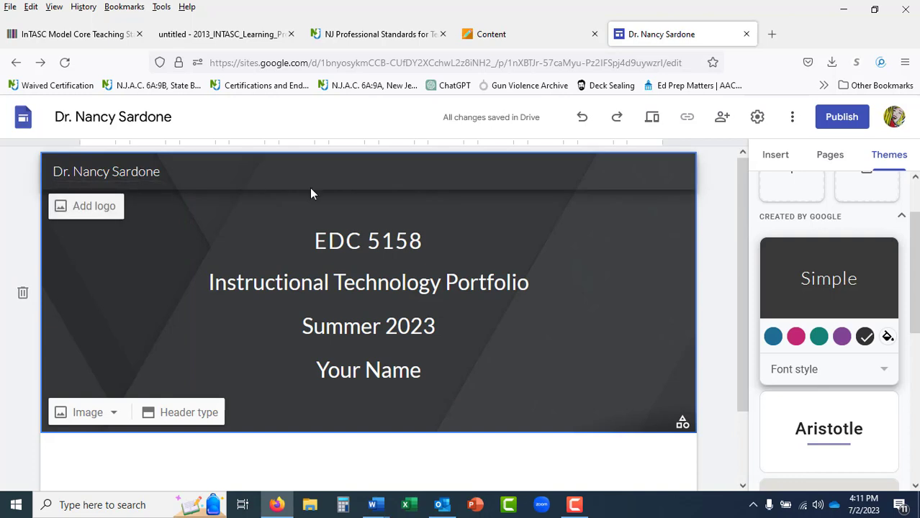
Set the site's navigation mode to Side in the site settings
left_click(792, 121)
left_click(757, 118)
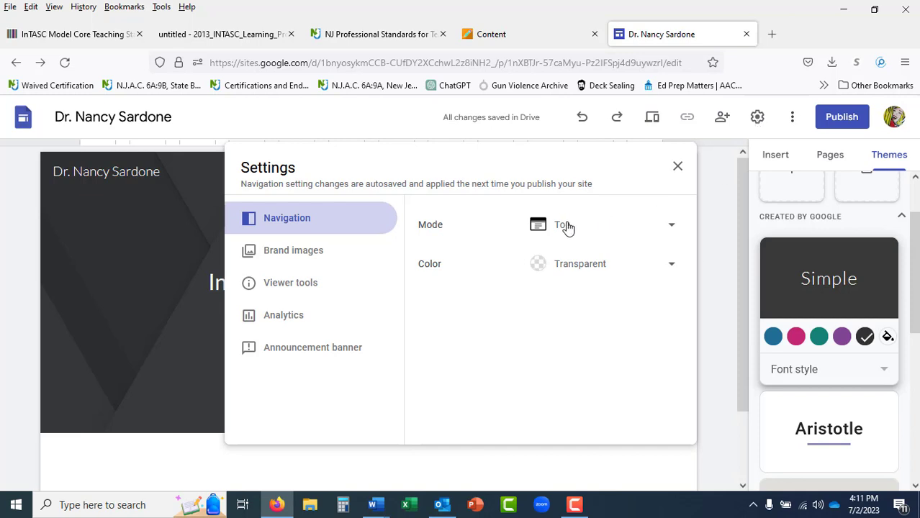
left_click(673, 229)
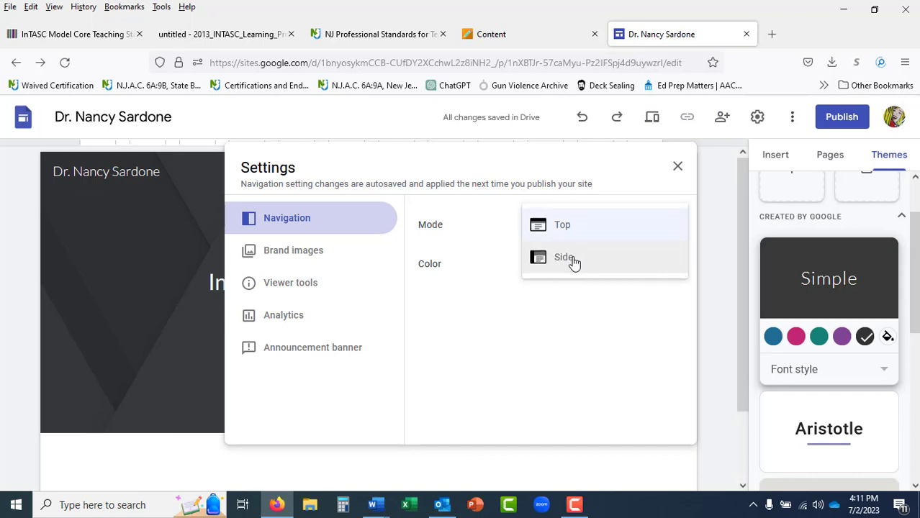
left_click(569, 259)
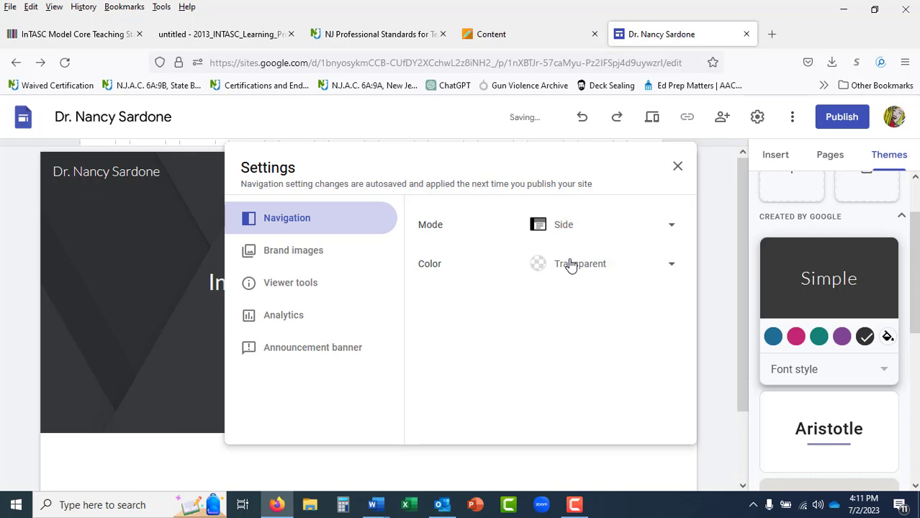
left_click(710, 304)
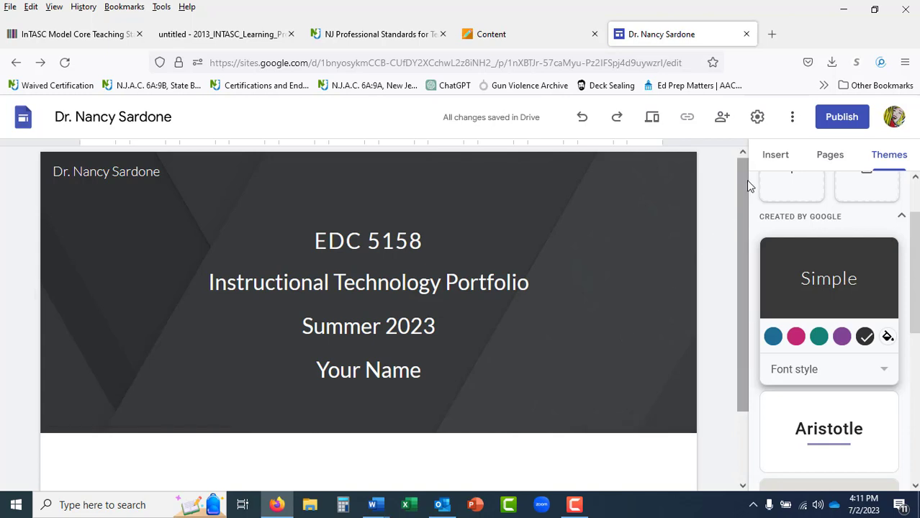
Add a new page named "Instruction Technology, Inclusion, and The Future of Technology"
left_click(777, 157)
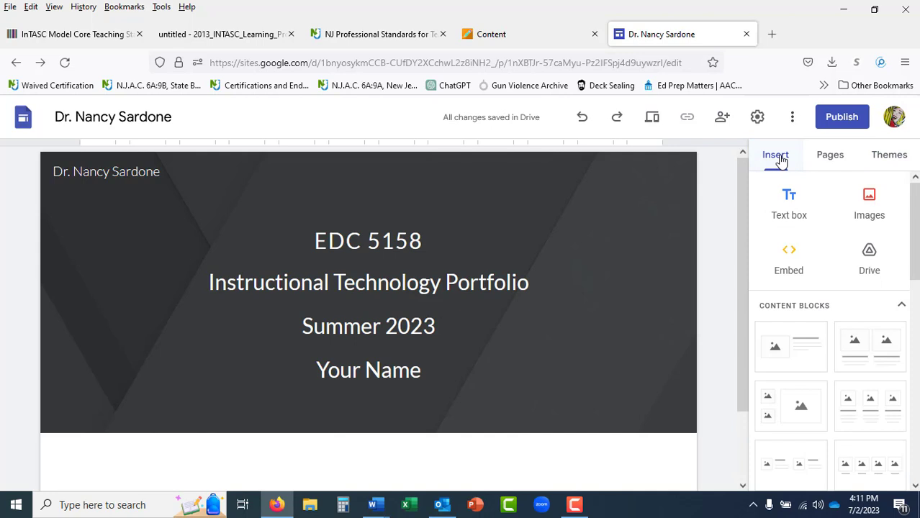
left_click(832, 157)
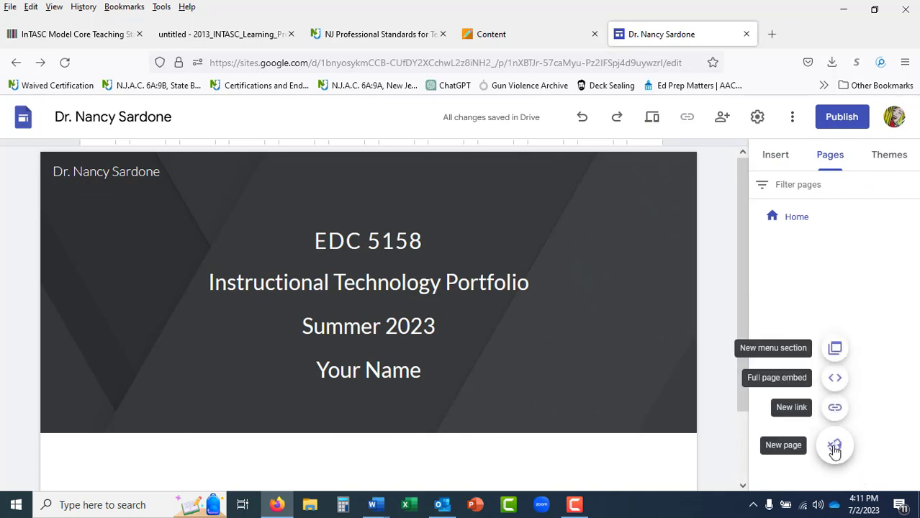
left_click(836, 448)
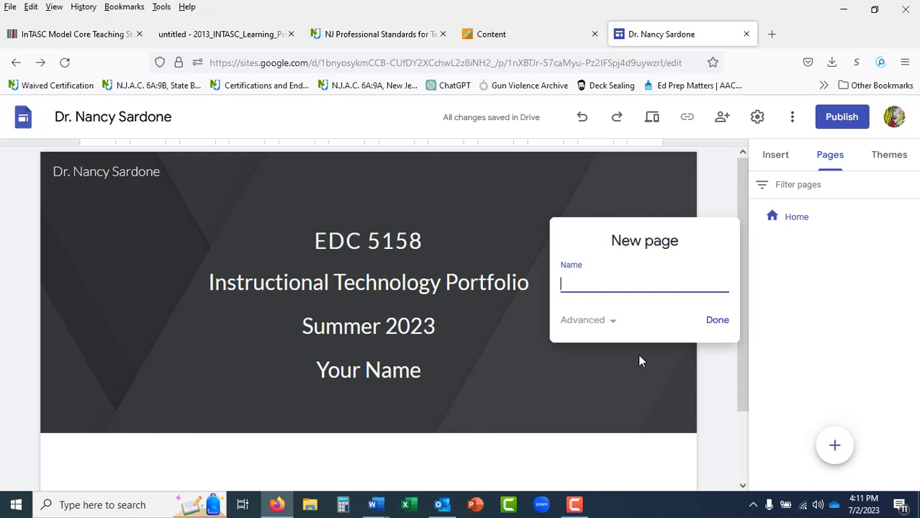
type("Instruction Technolog")
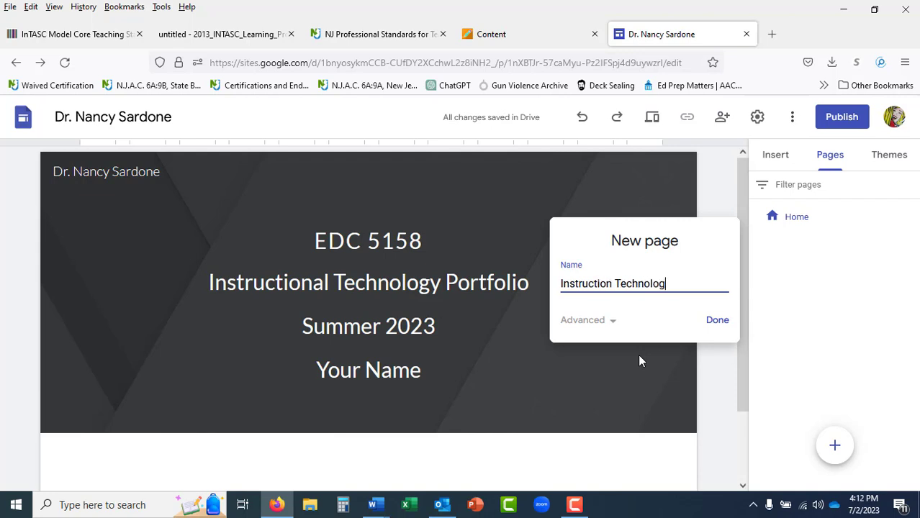
type("y, Inclusion, and The")
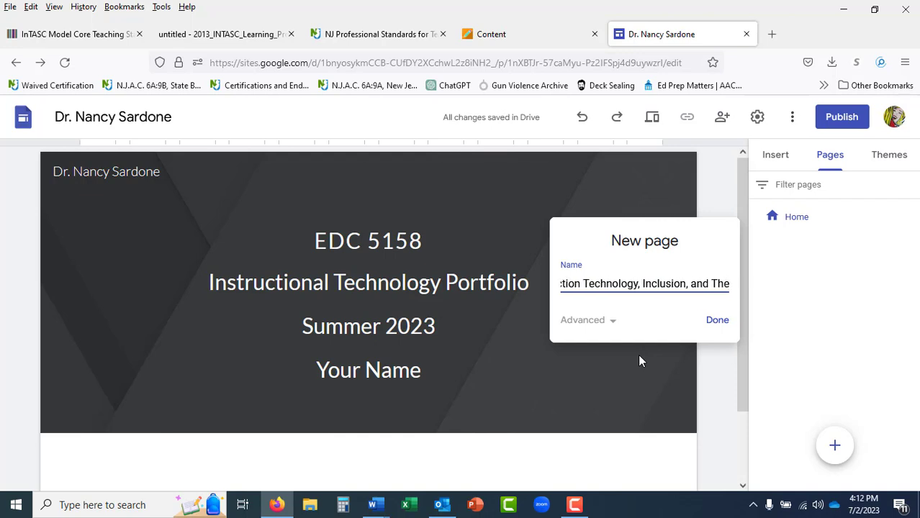
type(" Futur")
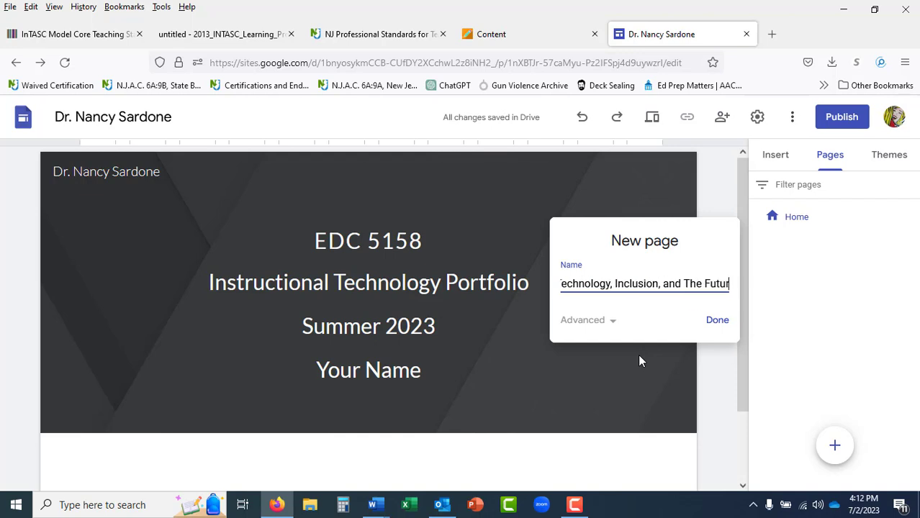
type("e of Technology")
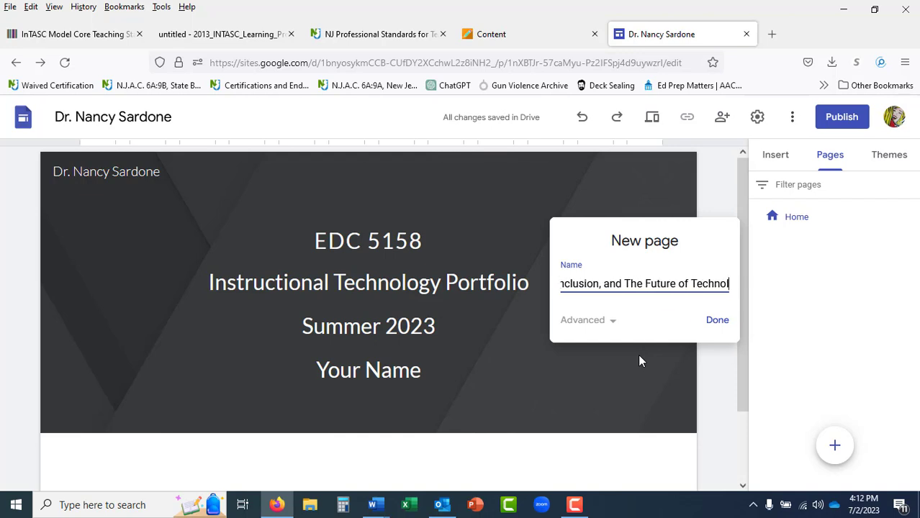
left_click(717, 321)
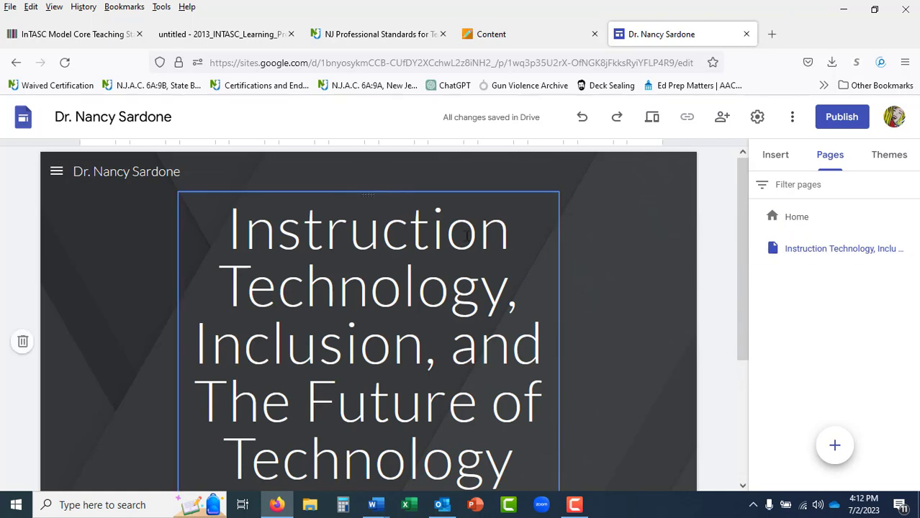
Test the site's navigation menu by visiting the Home page and returning to the new page
left_click(57, 172)
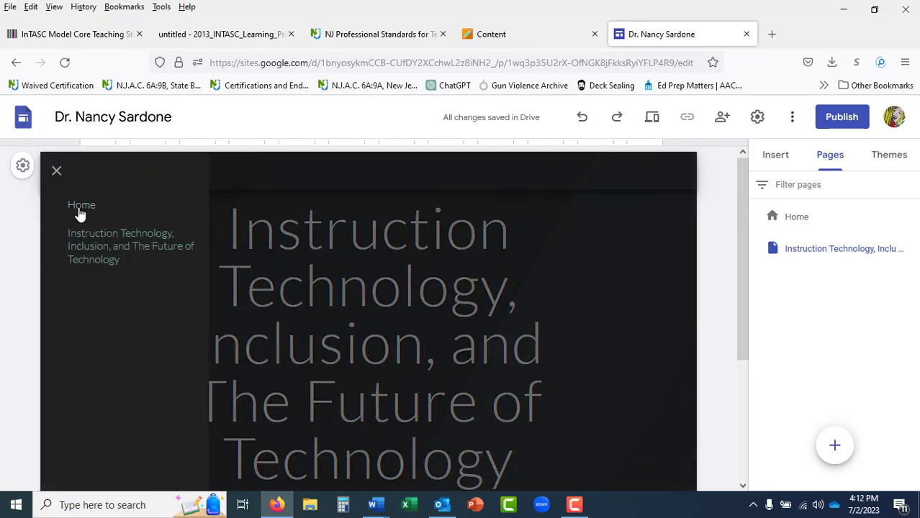
left_click(81, 207)
left_click(57, 173)
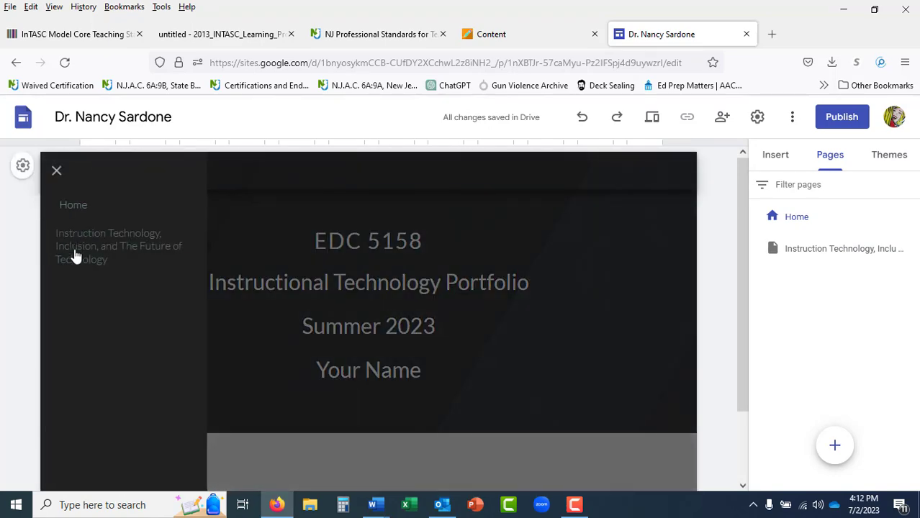
left_click(75, 256)
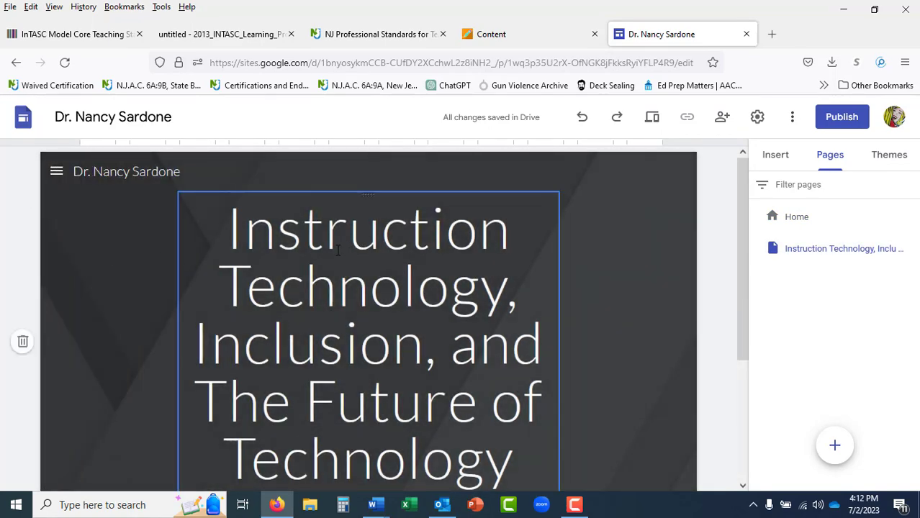
Set the whole title of the Instruction Technology page to Lato Normal
left_click_drag(233, 234, 527, 461)
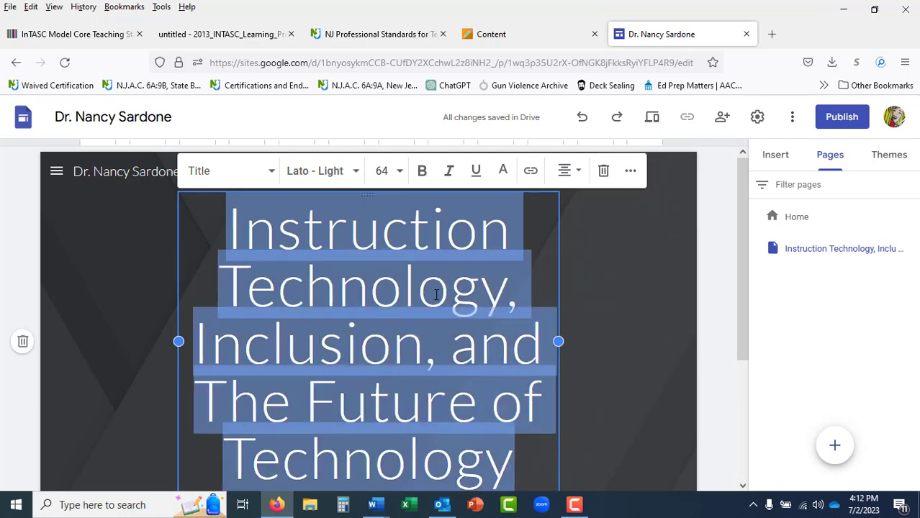
left_click(357, 173)
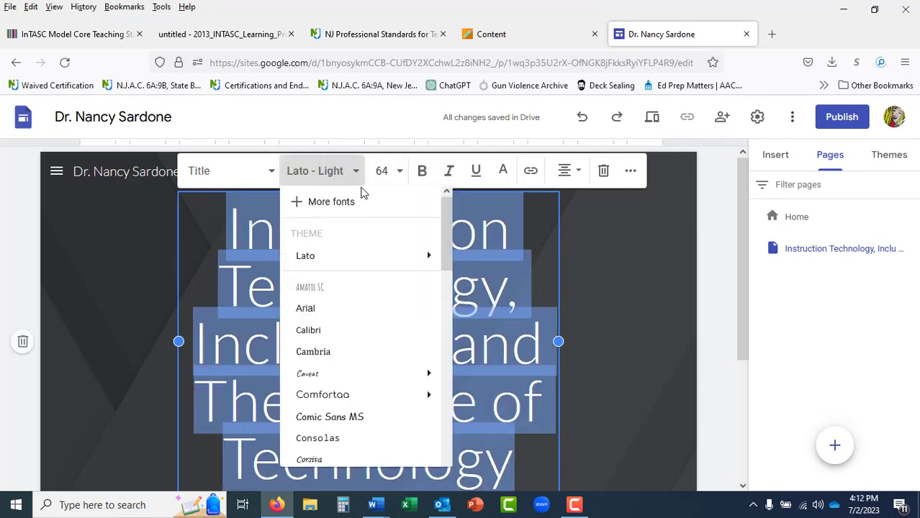
mouse_move(343, 262)
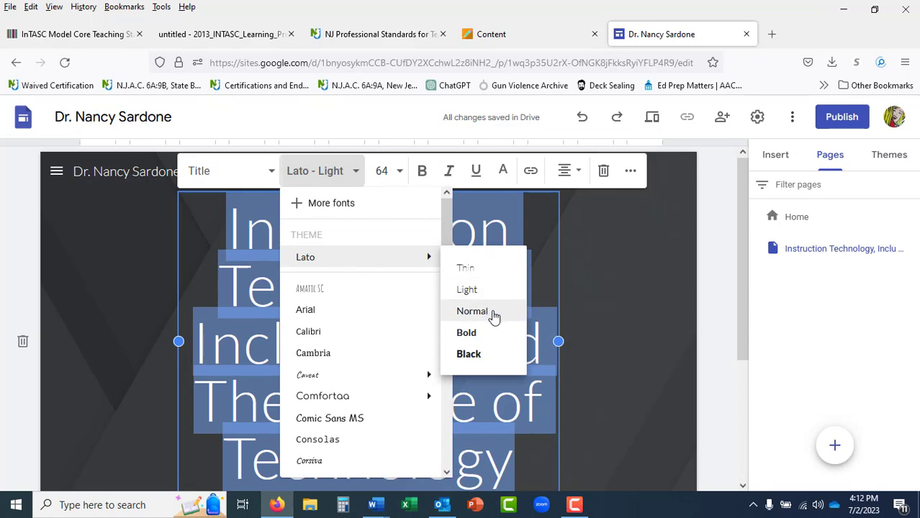
left_click(494, 315)
Set the font size of the Instruction Technology page title to 24 after trying 30
left_click(402, 168)
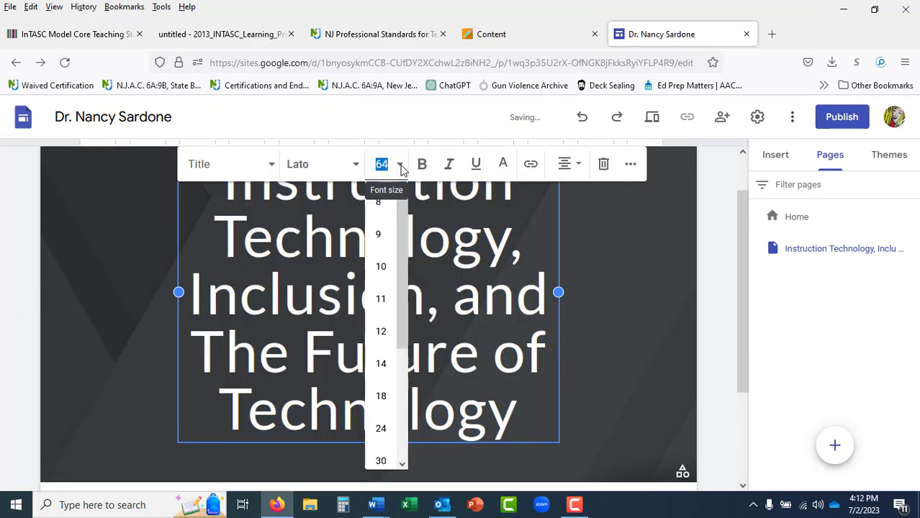
scroll(384, 438, "down", 1)
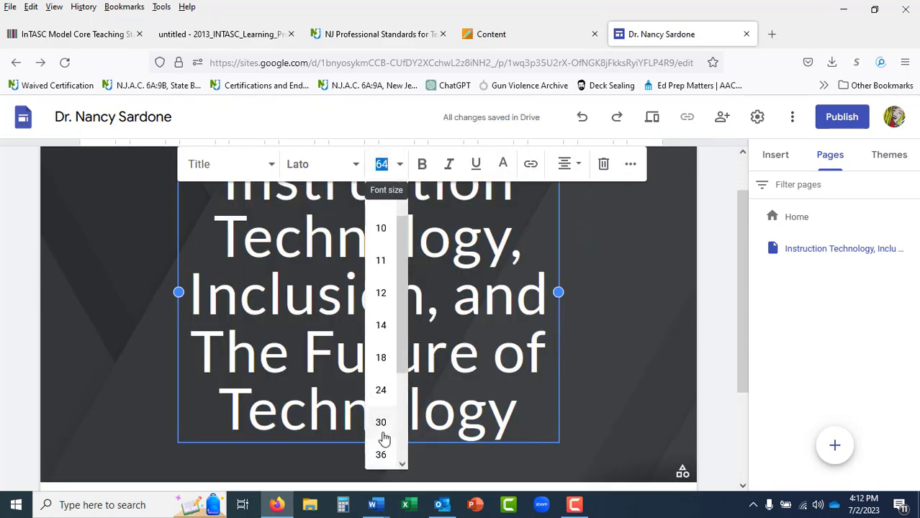
left_click(382, 424)
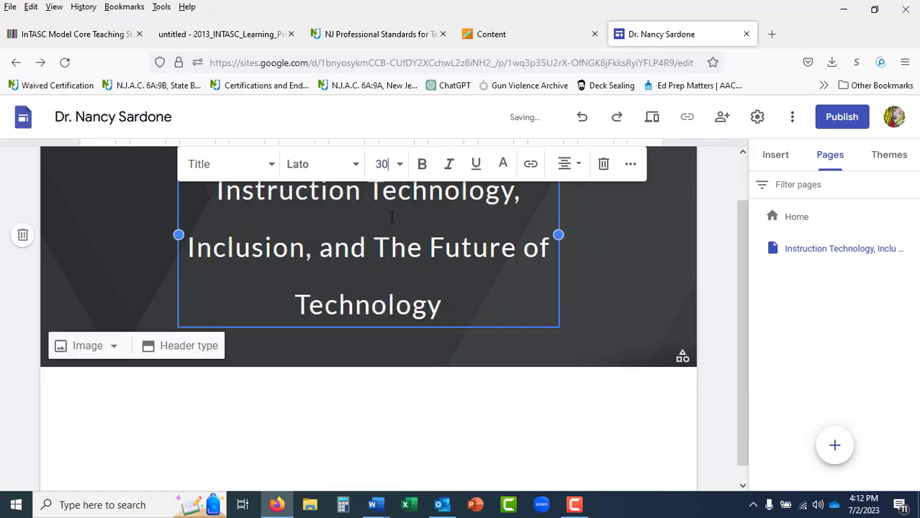
left_click(402, 168)
left_click(380, 436)
left_click(502, 375)
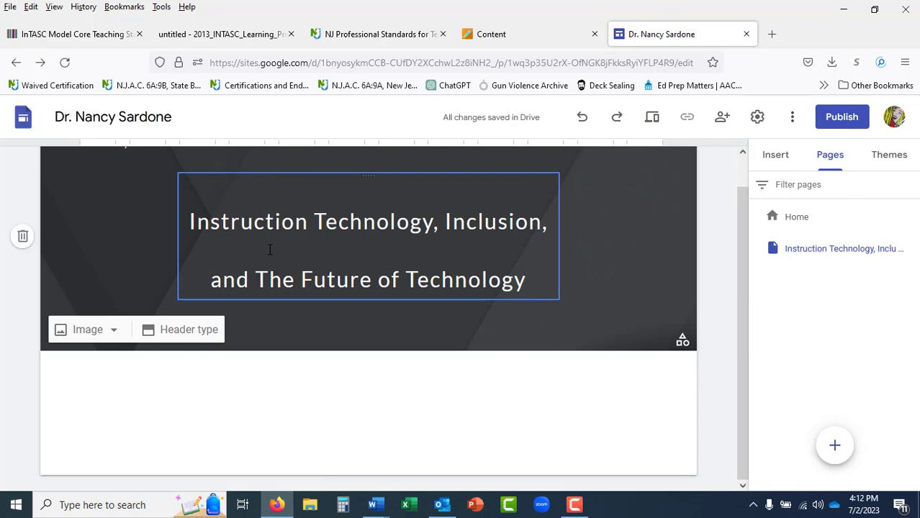
scroll(741, 293, "up", 1)
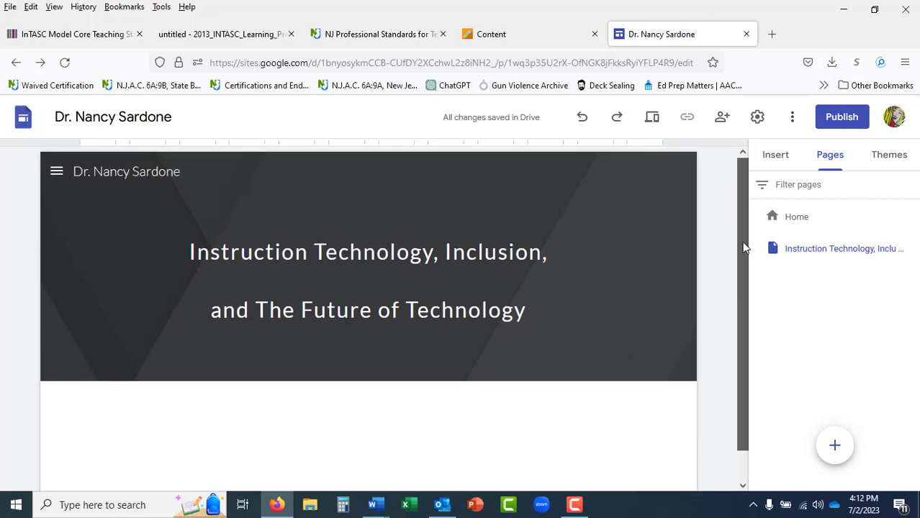
Check the font settings of the Home page's EDC 5158 header and return to the Instruction Technology page
left_click(59, 175)
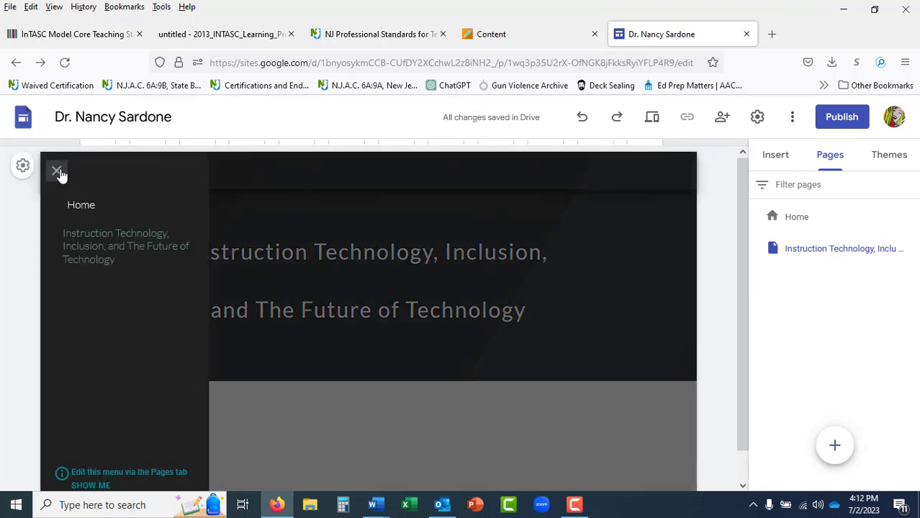
left_click(85, 207)
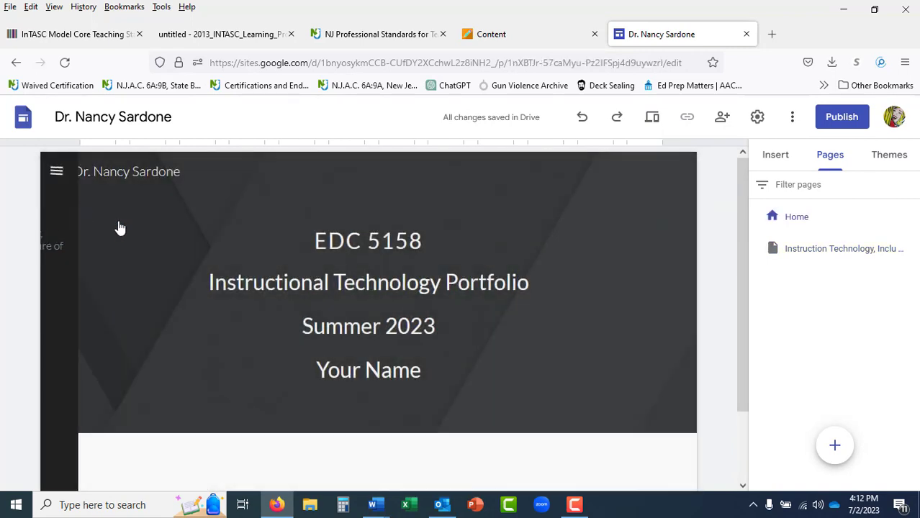
left_click(328, 241)
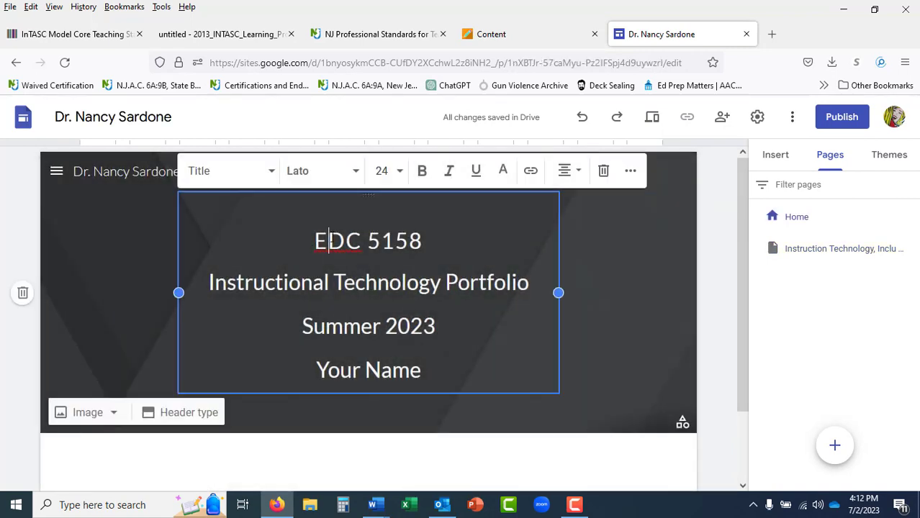
left_click(358, 177)
mouse_move(357, 266)
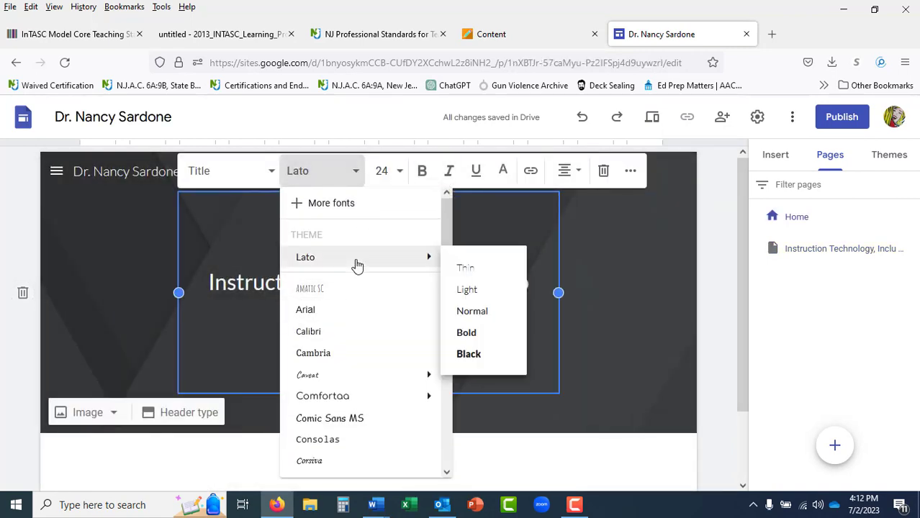
left_click(623, 269)
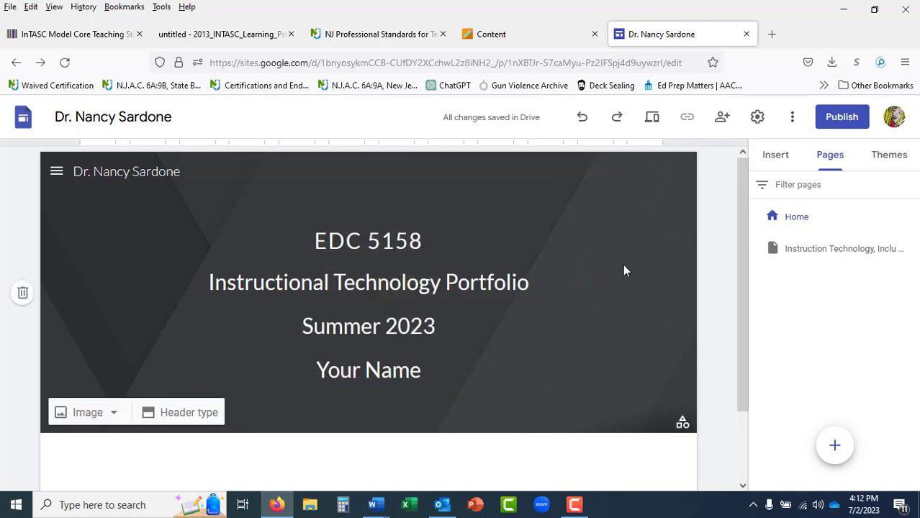
left_click(56, 171)
left_click(92, 252)
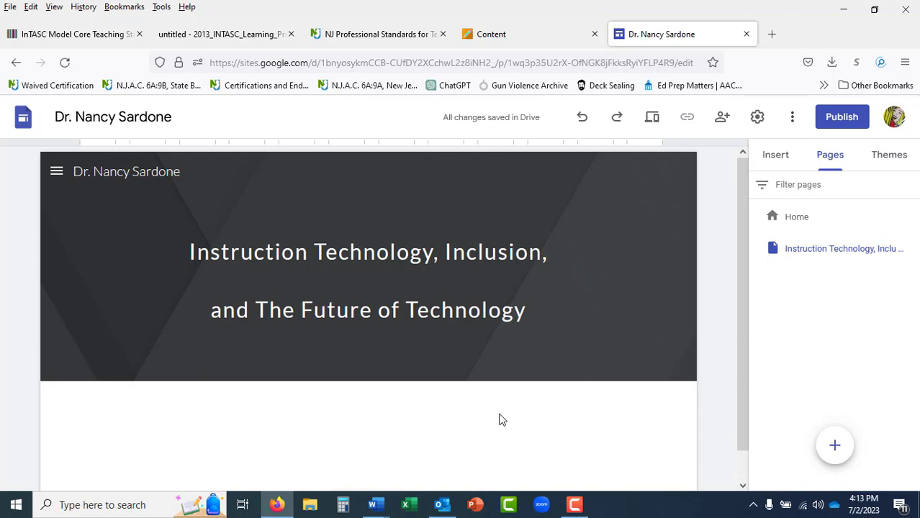
Insert a text box below the page header with the heading "Read and Reflect # 1" and start a new line
left_click(779, 157)
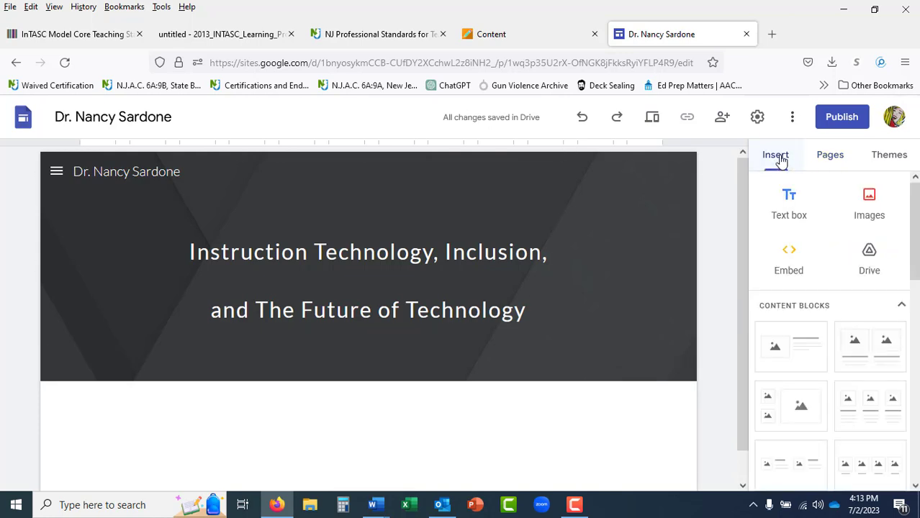
left_click(788, 204)
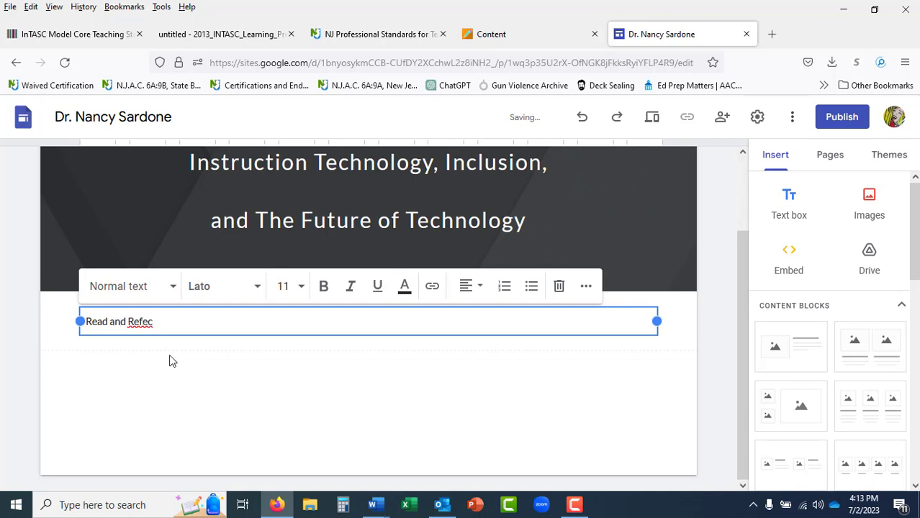
key("BackSpace")
key("BackSpace")
key("Return")
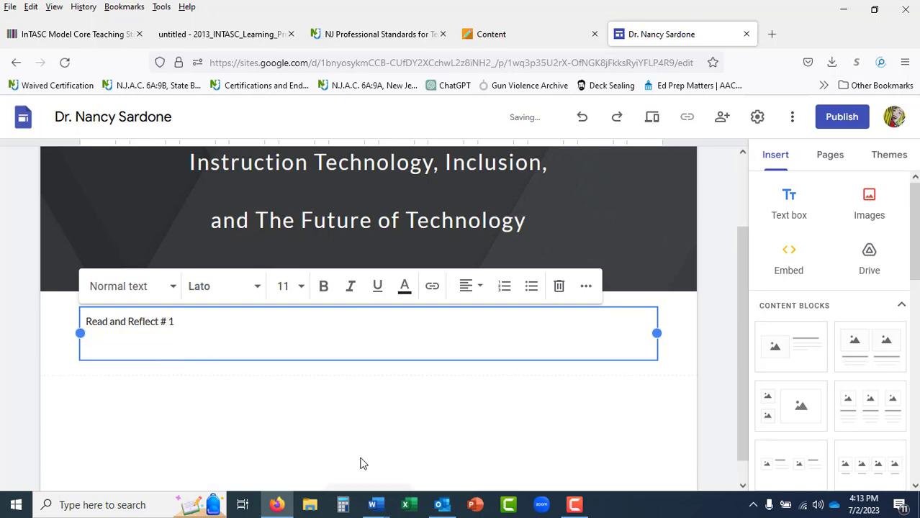
Switch to the EDC5158 Syllabus in Word and copy the full reference listed under R&R # 1: Inclusive Technology
left_click(380, 511)
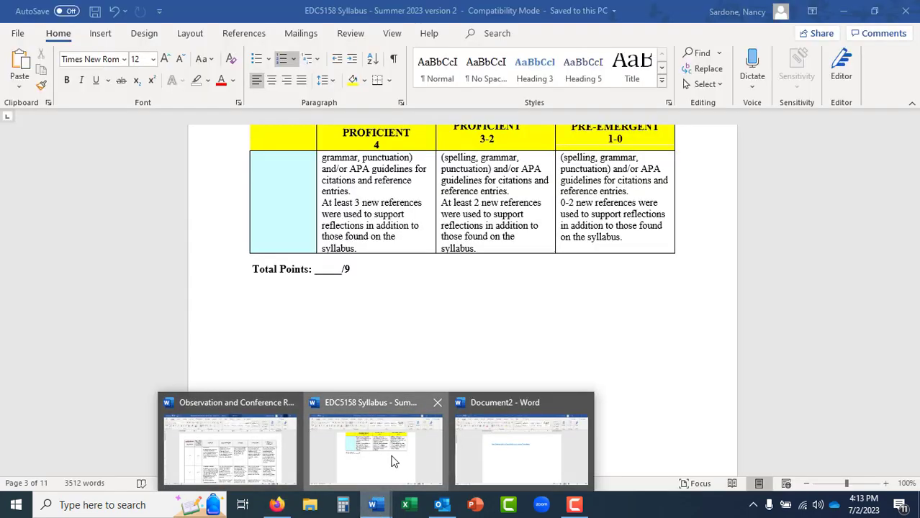
left_click(391, 456)
left_click_drag(916, 441, 915, 266)
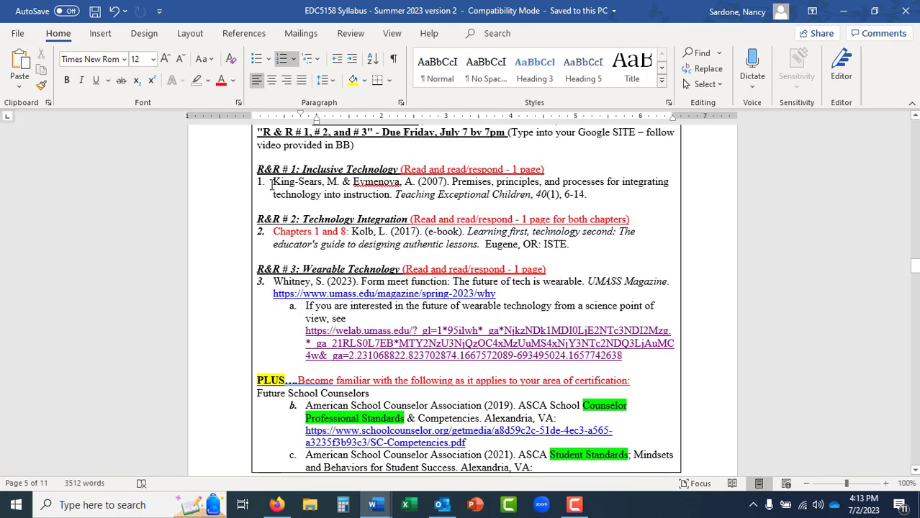
left_click_drag(274, 182, 588, 196)
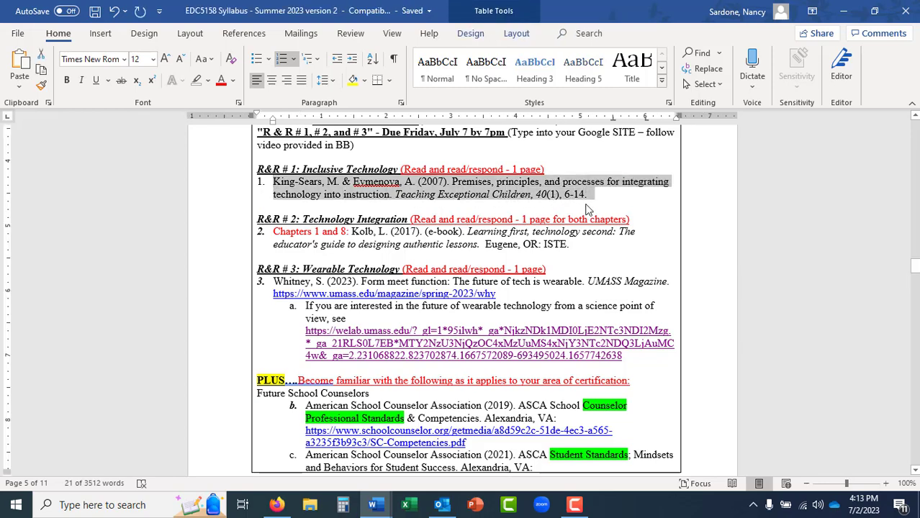
Return to the site and paste the reference under Read and Reflect # 1, removing its list numbering and keeping it a separate paragraph
left_click(276, 505)
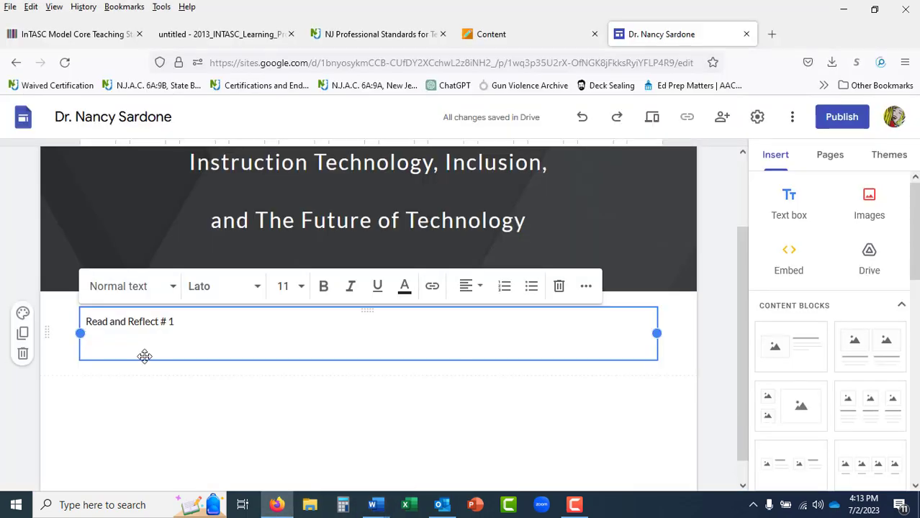
type("King-Sears, M. & Evmenova, A. (2007). Premises, principles, and processes for integrating technology into instruction. Teaching Exceptional Children, 40(1), 6-14.")
left_click(118, 337)
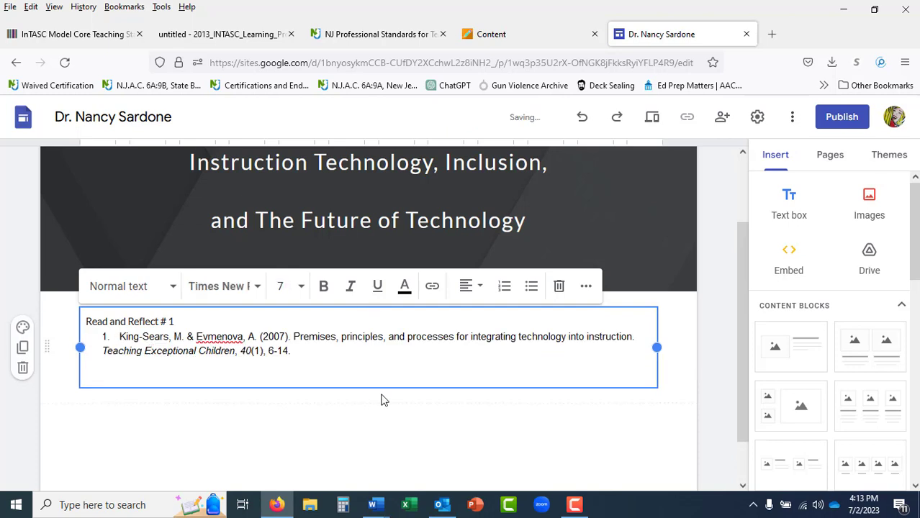
key("BackSpace")
key("BackSpace")
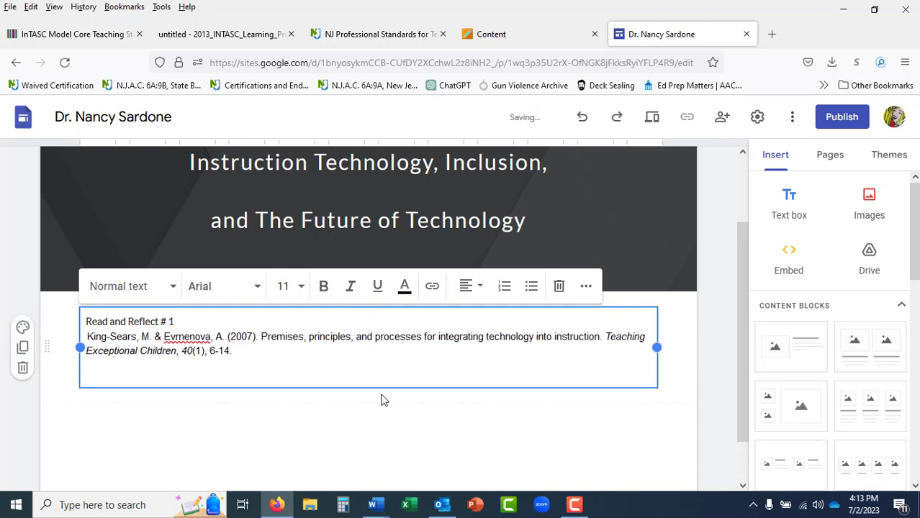
key("BackSpace")
key("Return")
key("Return")
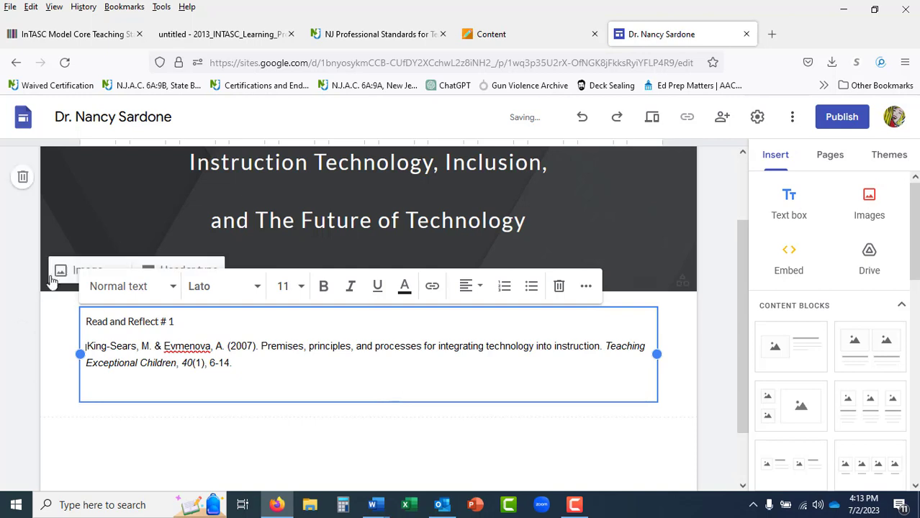
Set the Read and Reflect # 1 heading and its reference to the Lato font at size 12
left_click_drag(85, 323, 255, 365)
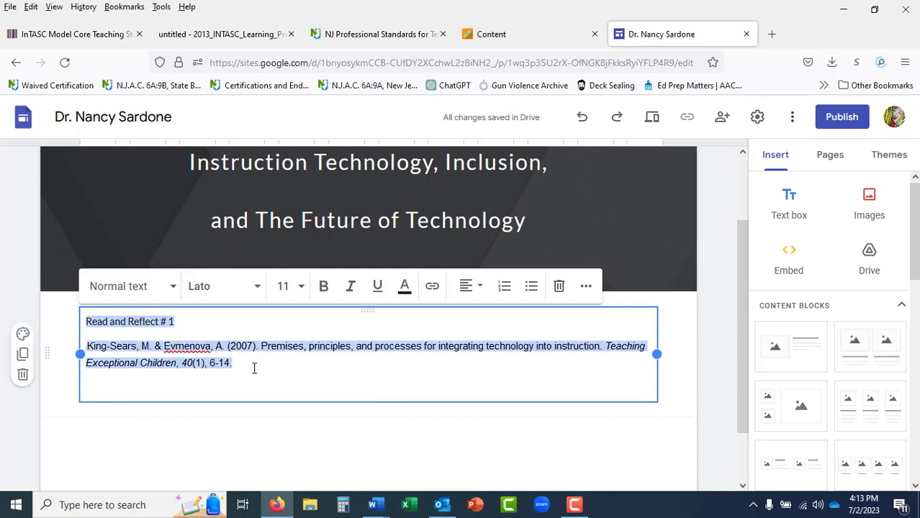
left_click(257, 288)
mouse_move(267, 379)
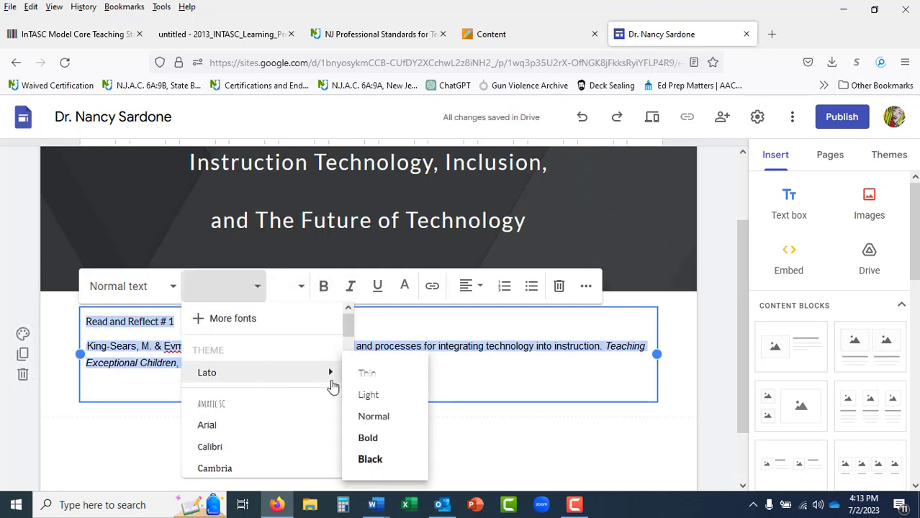
left_click(296, 287)
left_click(297, 287)
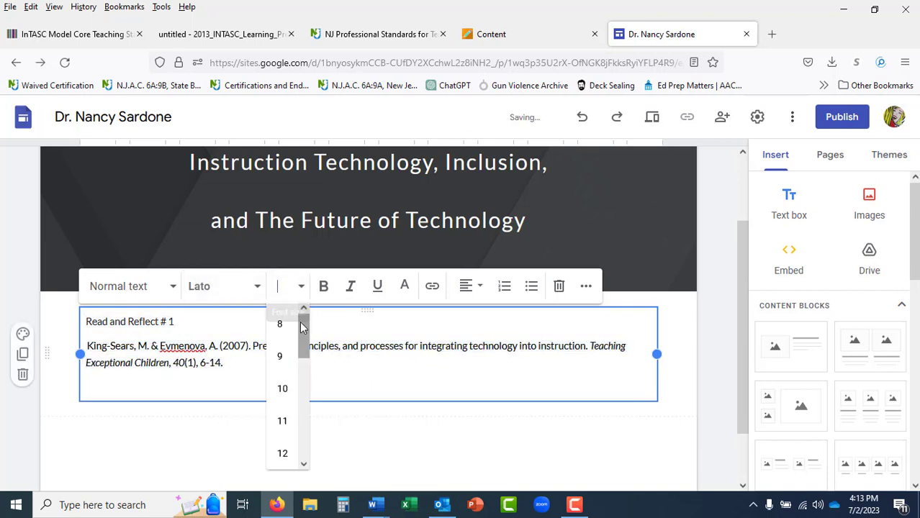
left_click(284, 454)
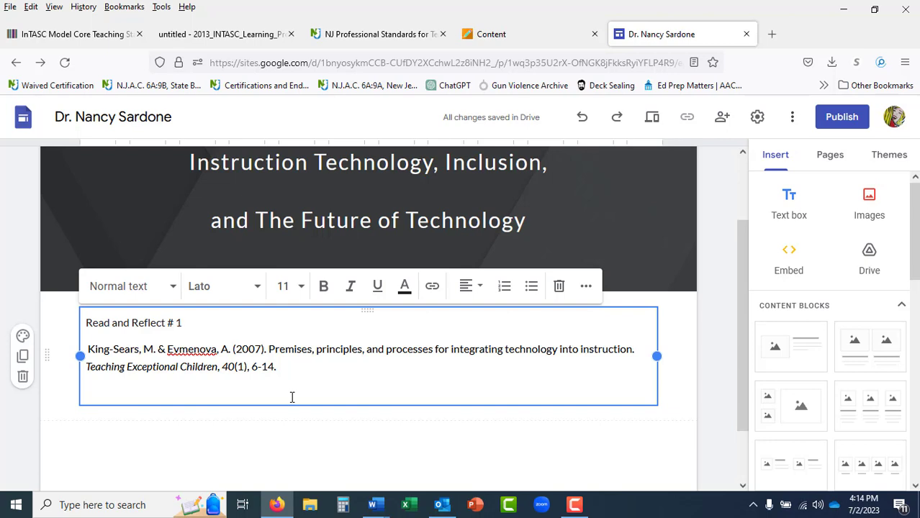
Add the placeholder reflection text "xxxxxxxxx....." on the line below the Read and Reflect # 1 reference
type("xxxxx")
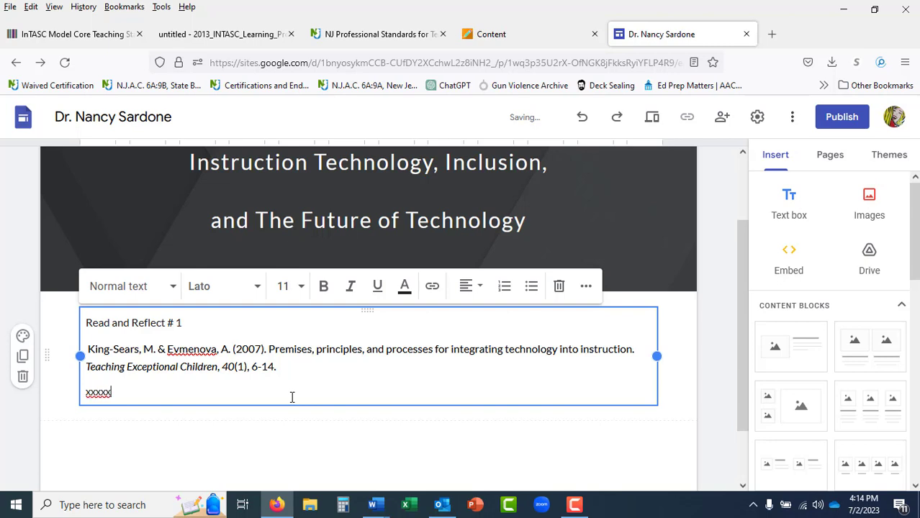
type("xxxxx.....")
left_click(334, 442)
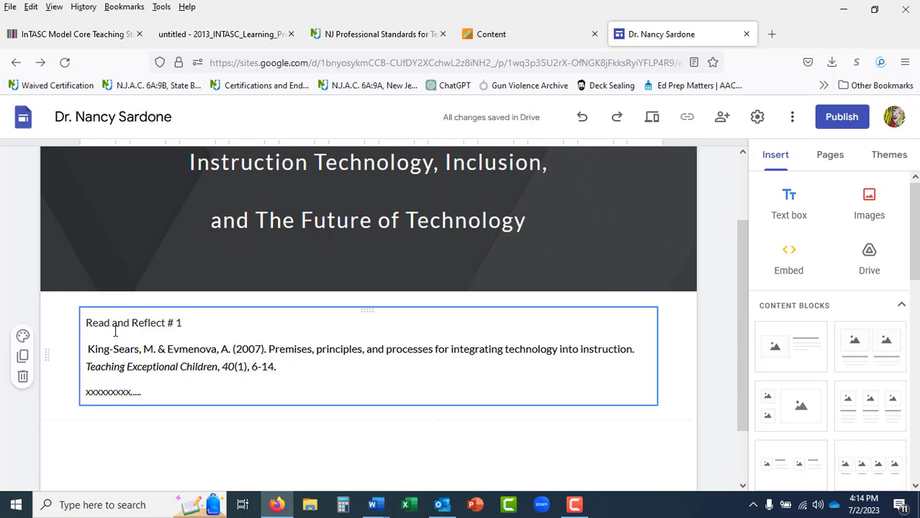
Make the Read and Reflect # 1 heading bold and underlined
left_click_drag(86, 323, 210, 322)
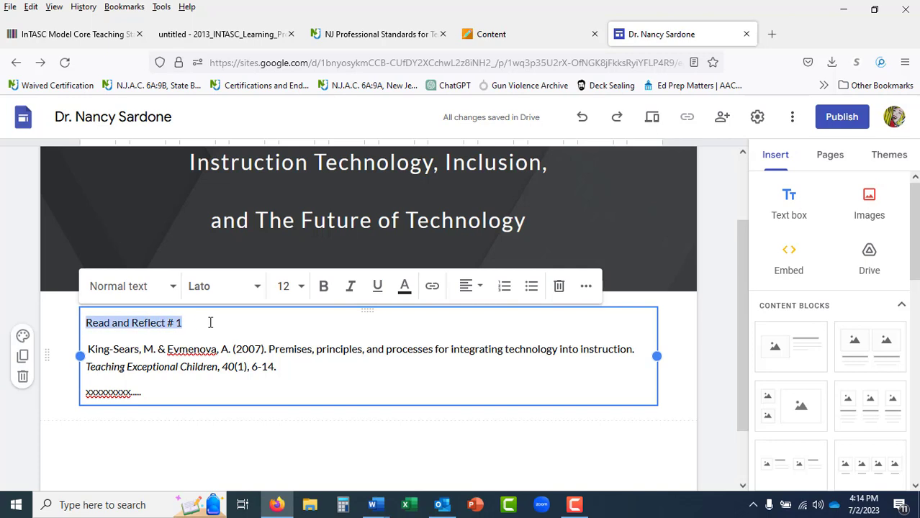
left_click(323, 286)
left_click(376, 286)
left_click(368, 413)
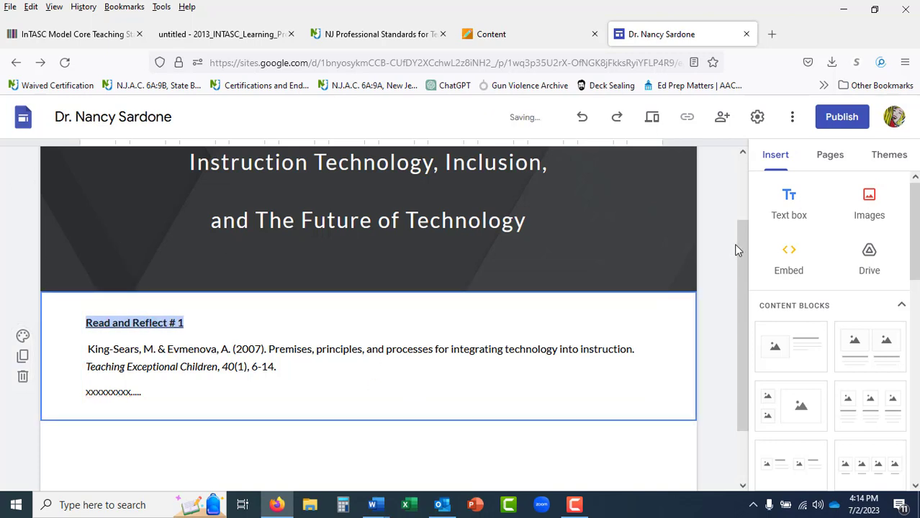
Insert a second text box below the first, copy the formatted heading into it and change it to "Read and Reflect # 2"
left_click(790, 209)
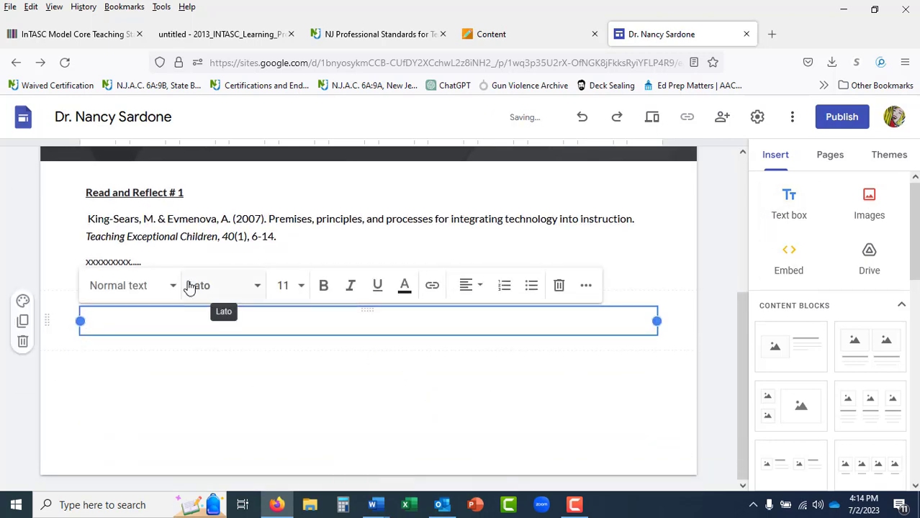
left_click(180, 193)
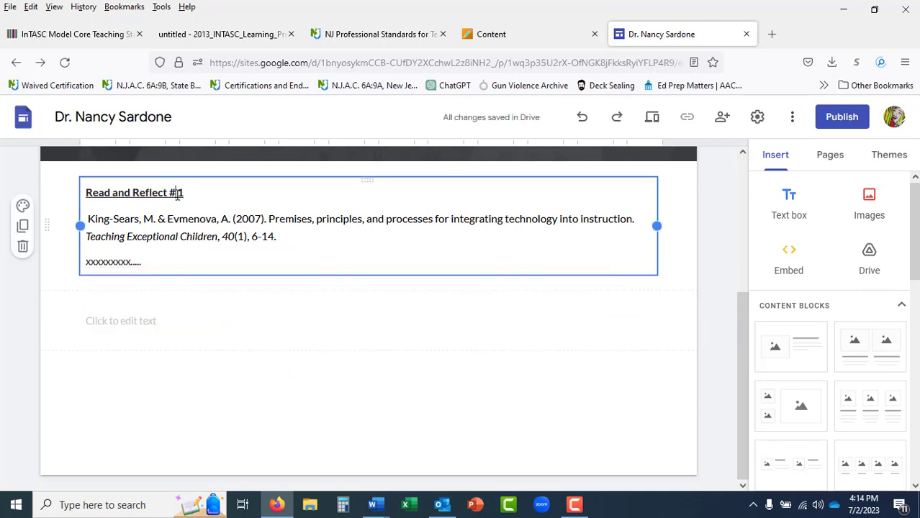
left_click_drag(184, 192, 88, 189)
key("ctrl+c")
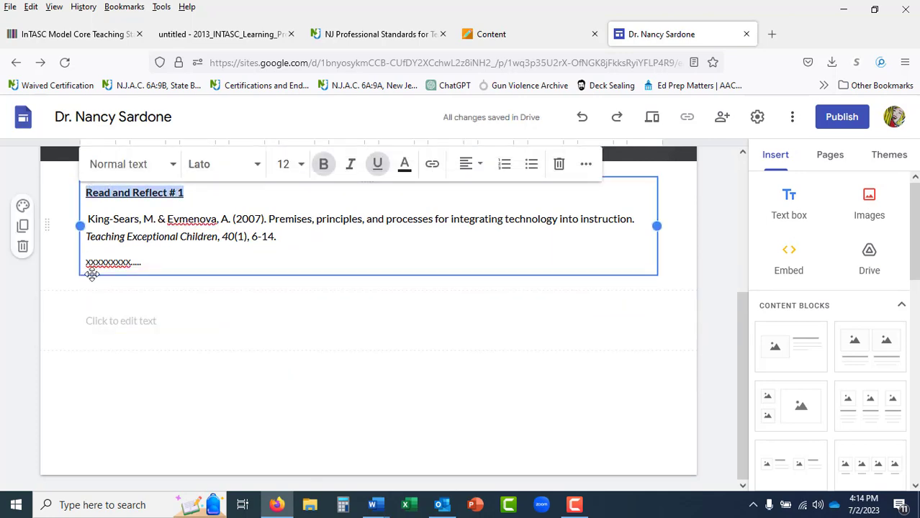
left_click(124, 321)
key("ctrl+v")
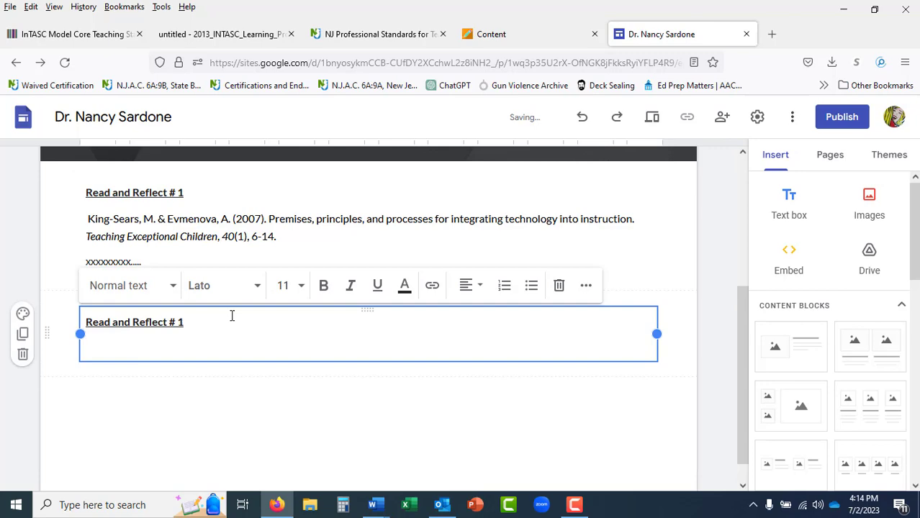
left_click(181, 321)
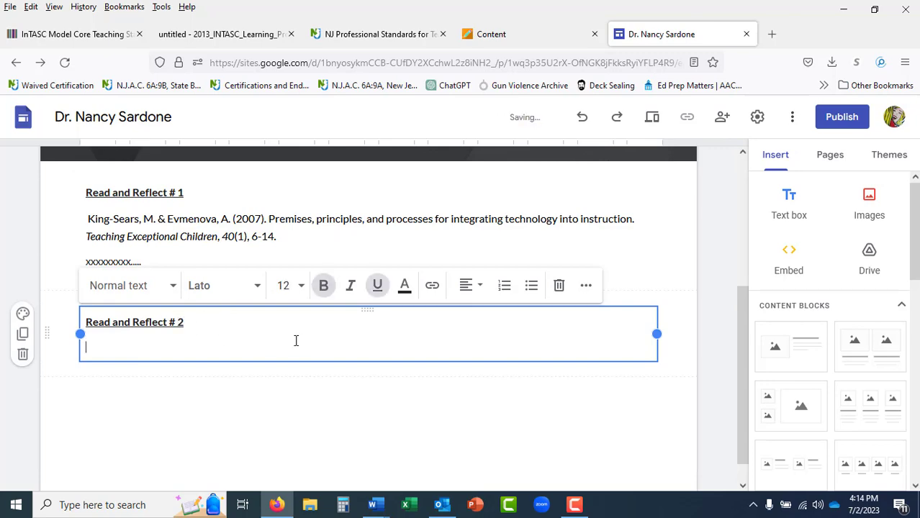
Copy the R&R # 2 e-book reference from the Word syllabus, without "Chapters 1 and 8:", and paste it under Read and Reflect # 2
mouse_move(373, 505)
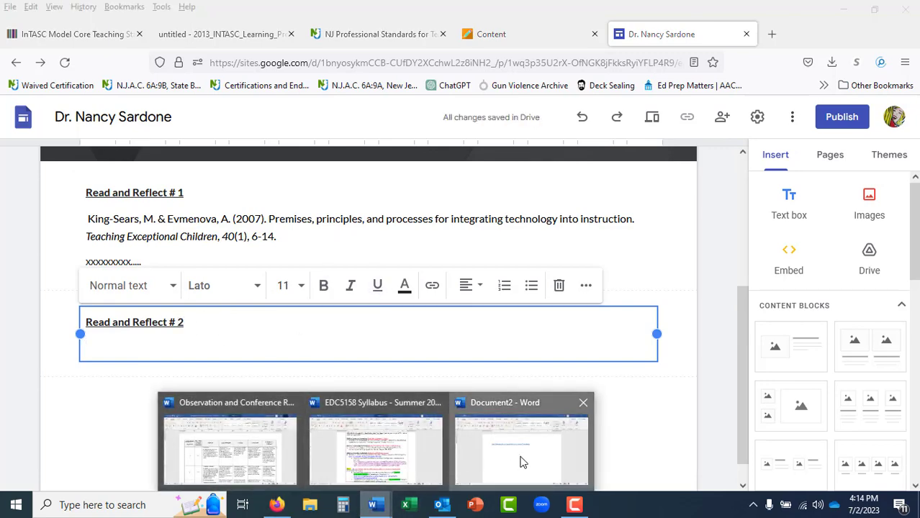
left_click(523, 462)
left_click(354, 448)
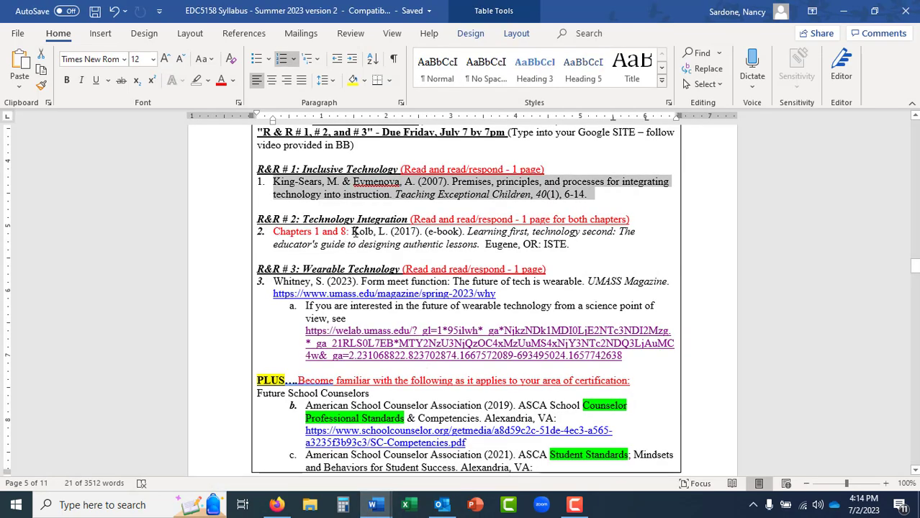
left_click_drag(354, 231, 573, 244)
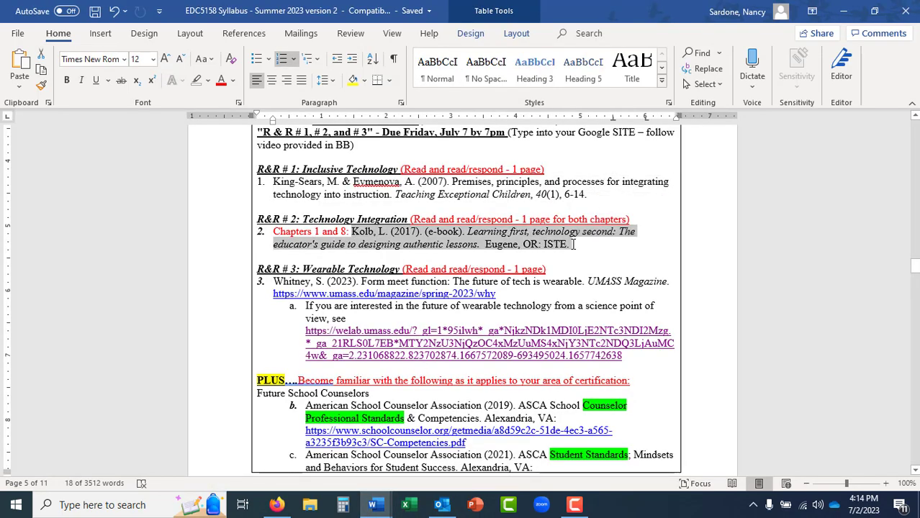
left_click(277, 505)
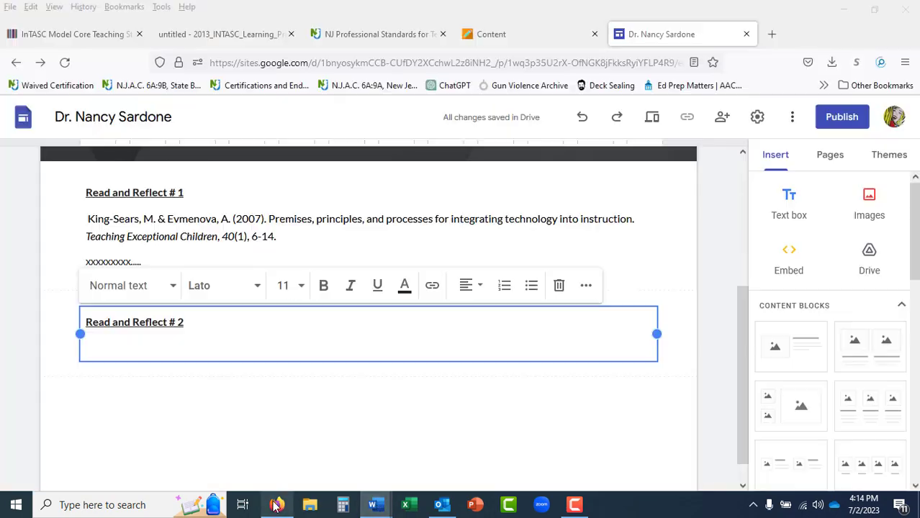
key("ctrl+v")
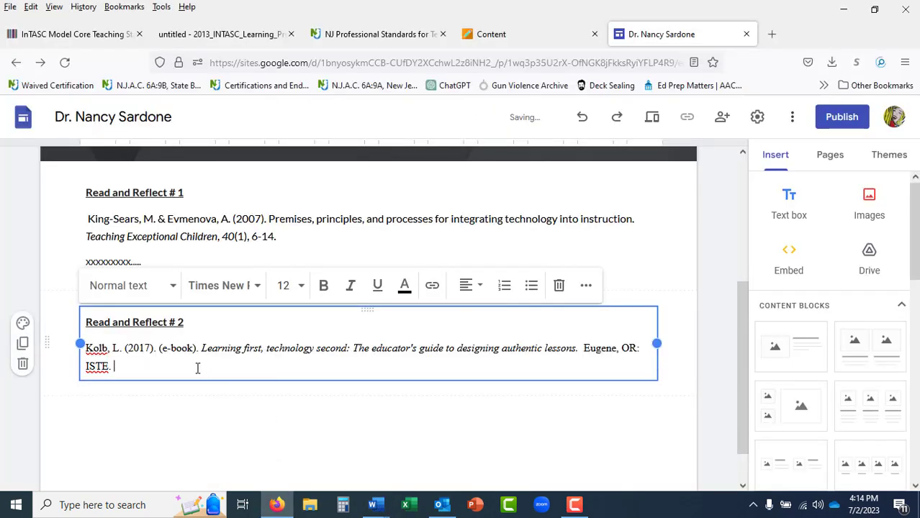
Set the Read and Reflect # 2 heading and its reference to Lato Normal, keeping size 12, and deselect the text box
left_click_drag(119, 365, 79, 322)
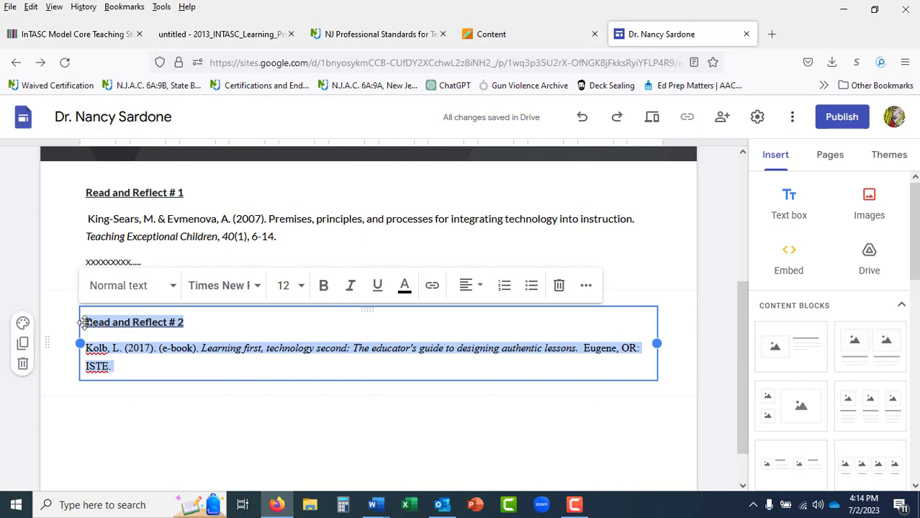
left_click(259, 290)
mouse_move(245, 376)
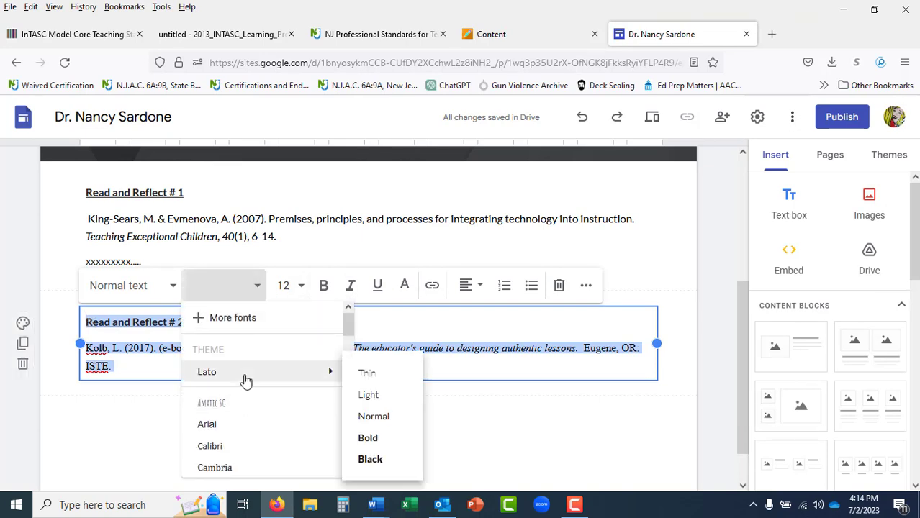
left_click(414, 416)
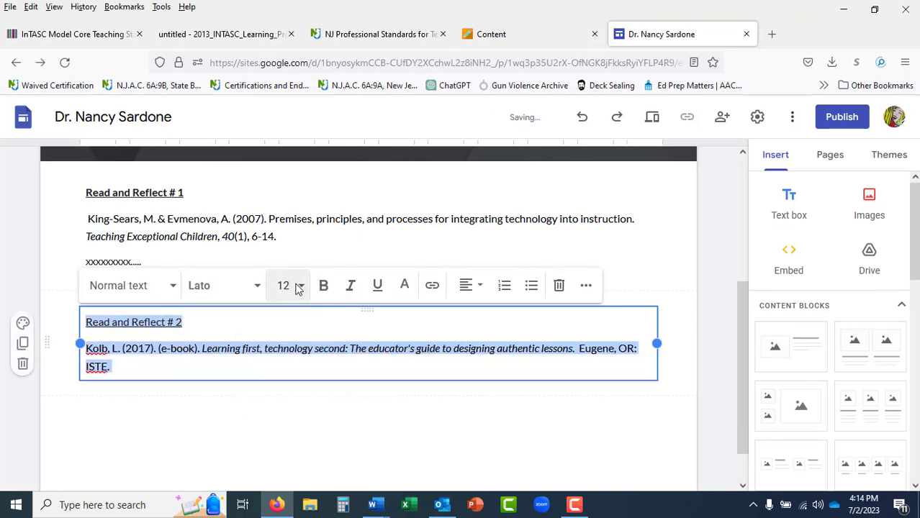
left_click(302, 285)
left_click(337, 367)
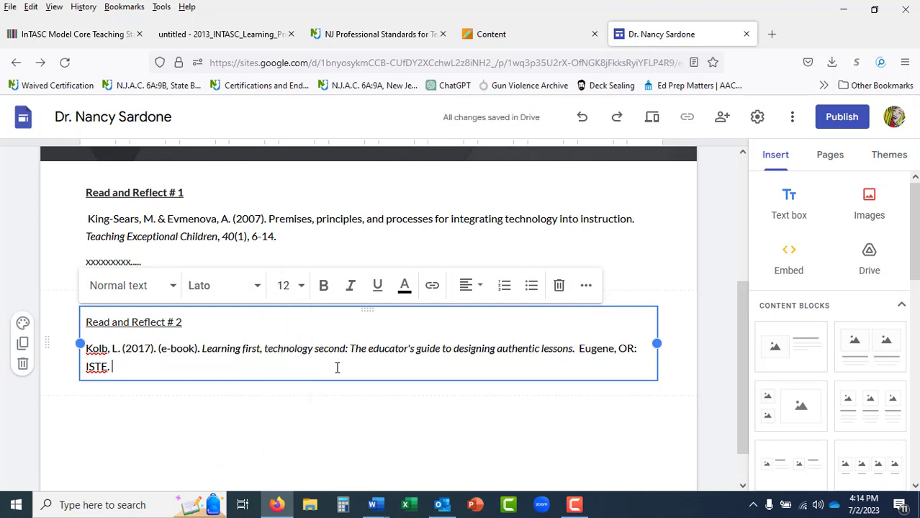
left_click(343, 422)
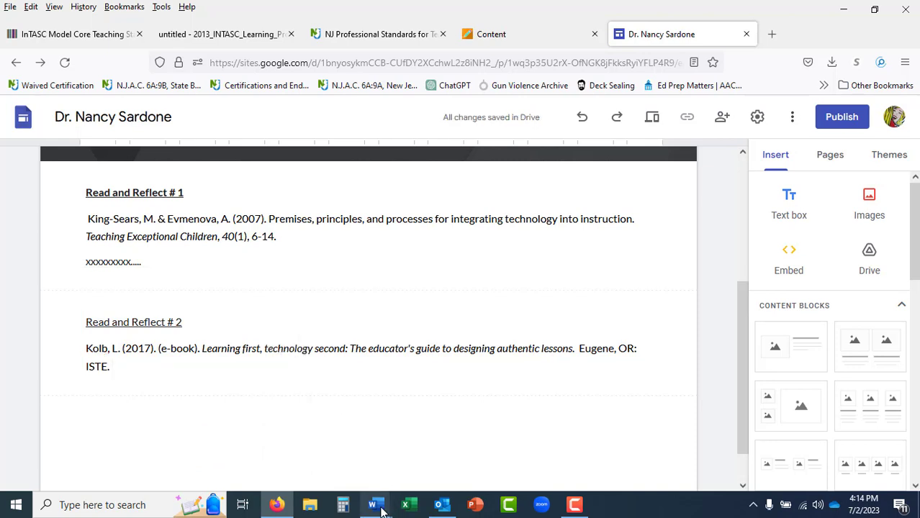
Switch to Document2 in Word and delete the whole Google Sites link, leaving the document empty
mouse_move(374, 504)
left_click(526, 458)
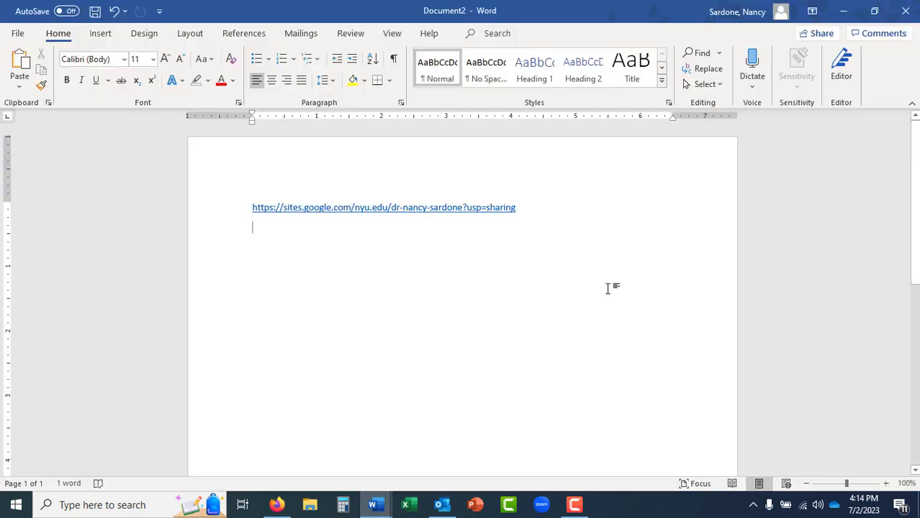
triple_click(464, 207)
left_click(476, 207)
left_click(463, 207)
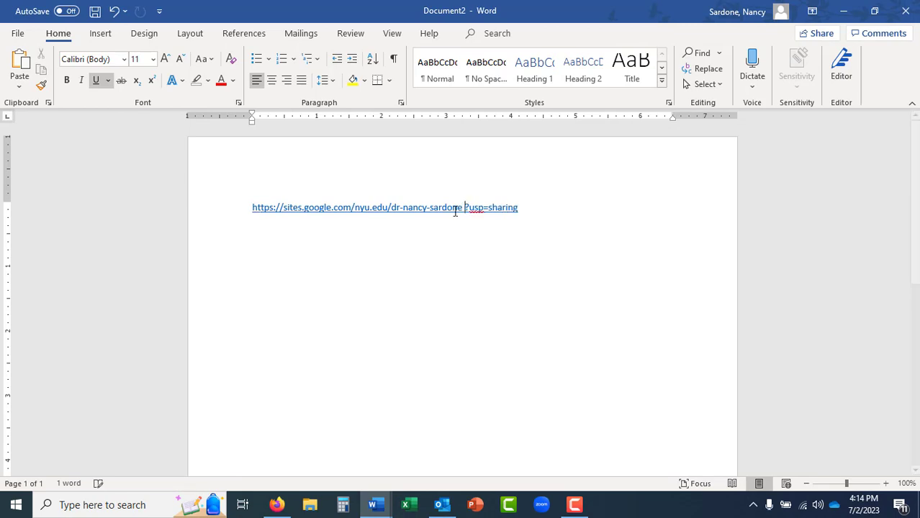
triple_click(499, 208)
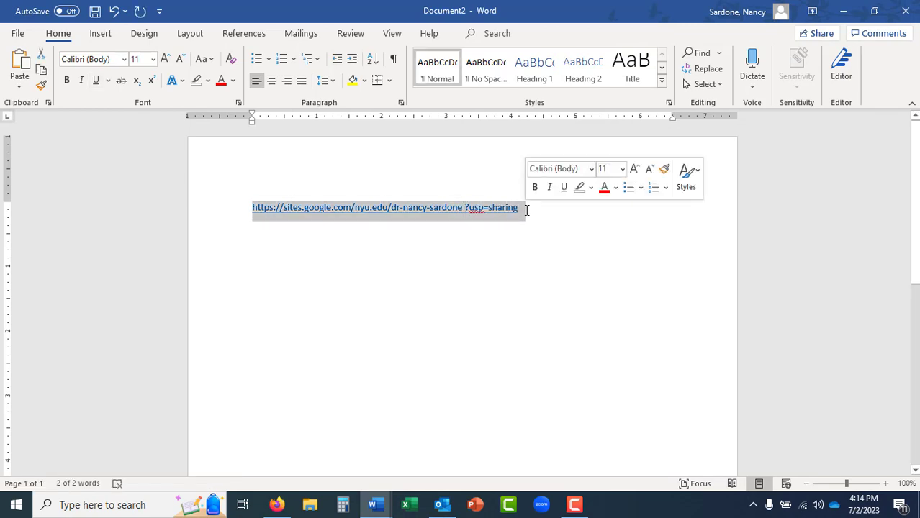
left_click(517, 216)
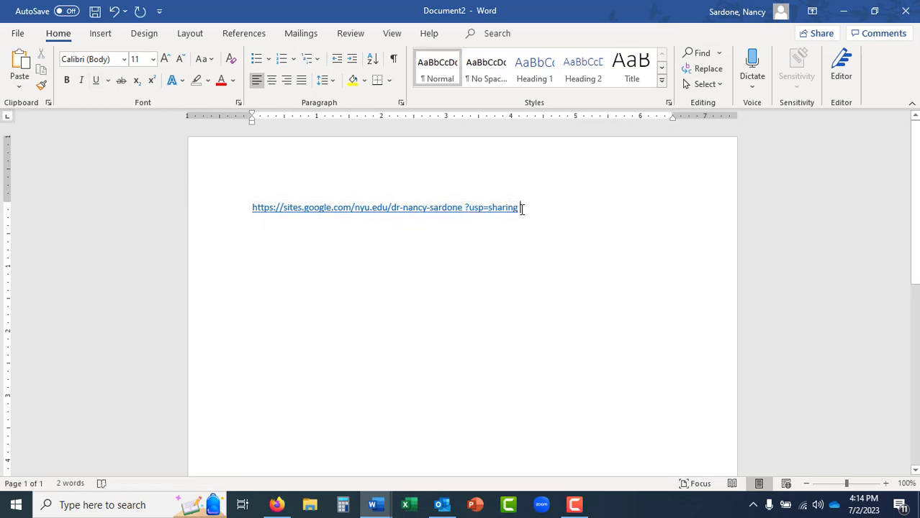
key("ctrl+a")
key("BackSpace")
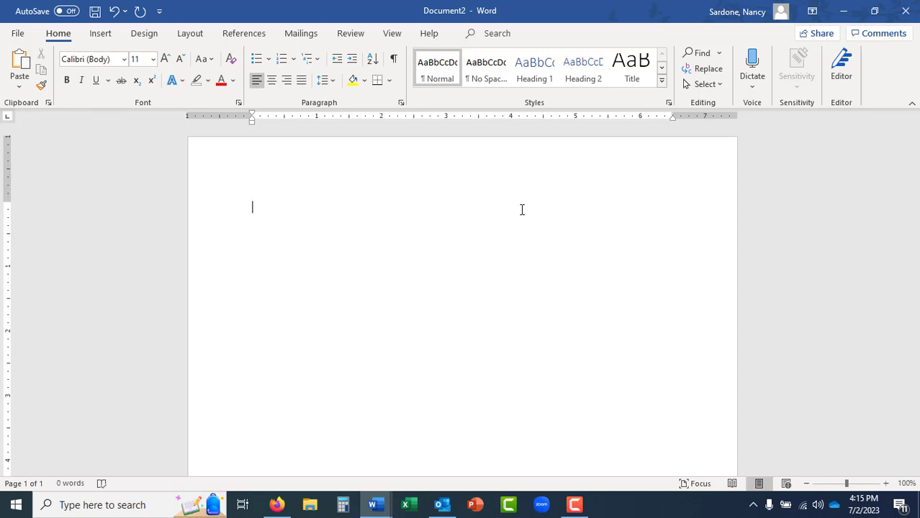
Restore the deleted Google Sites link in Document2, copy it, and load it in a new Firefox tab
left_click(114, 12)
key("ctrl+c")
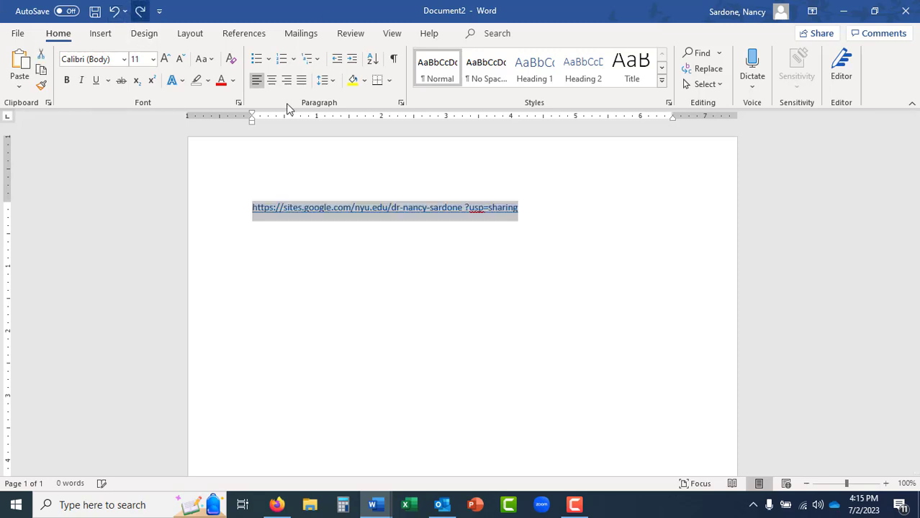
left_click(276, 505)
left_click(772, 33)
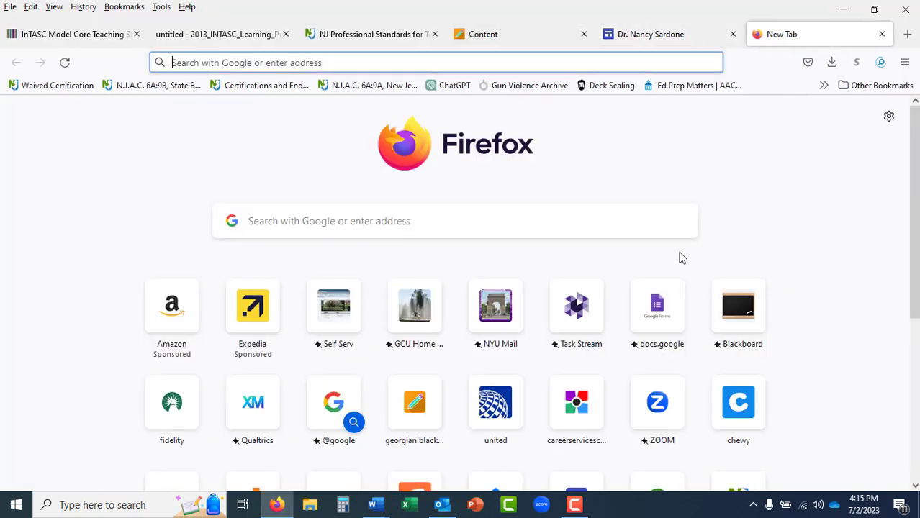
key("ctrl+v")
key("Return")
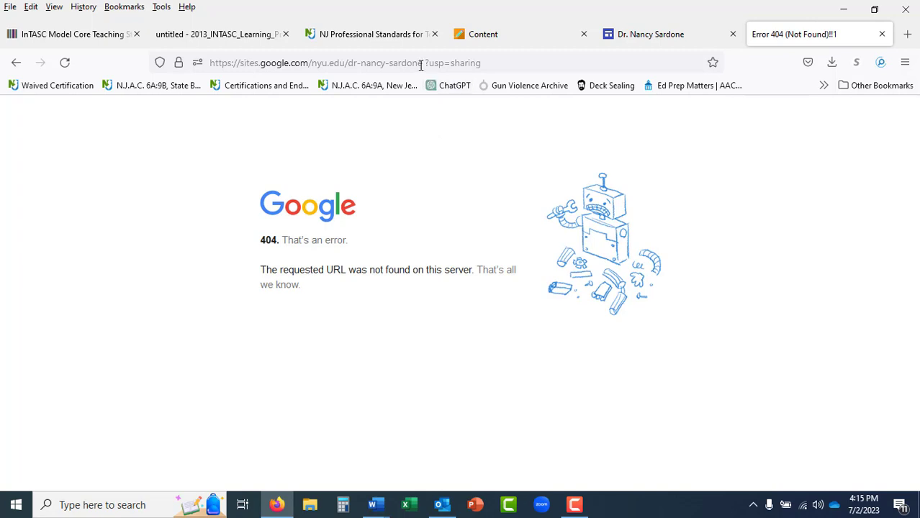
Remove "?usp=sharing" from the end of the site address and load the shortened link
left_click_drag(424, 63, 490, 65)
key("BackSpace")
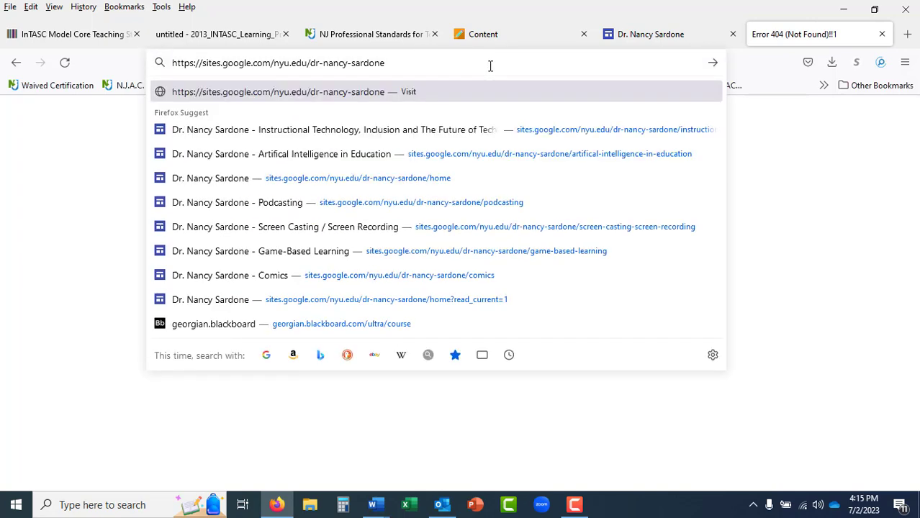
key("Return")
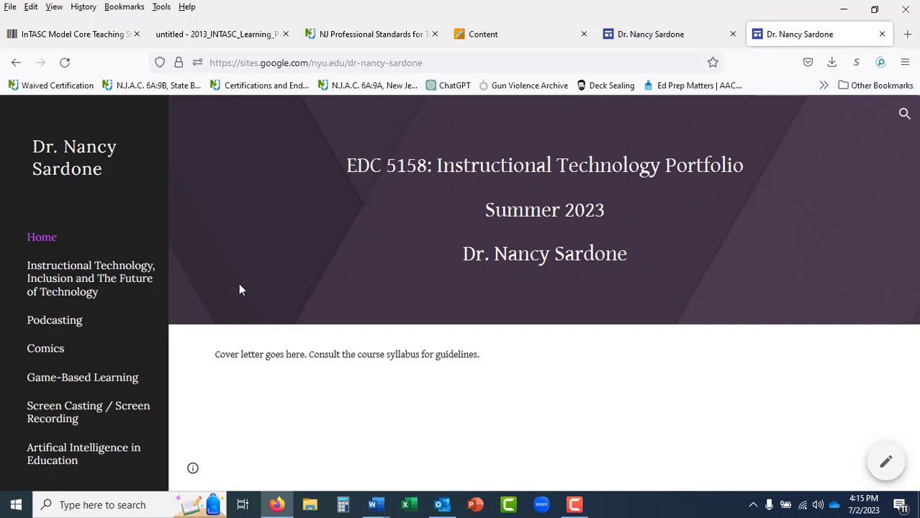
Open the published site's Instructional Technology, Inclusion and The Future of Technology page and review its Read and Reflect entries
left_click(101, 287)
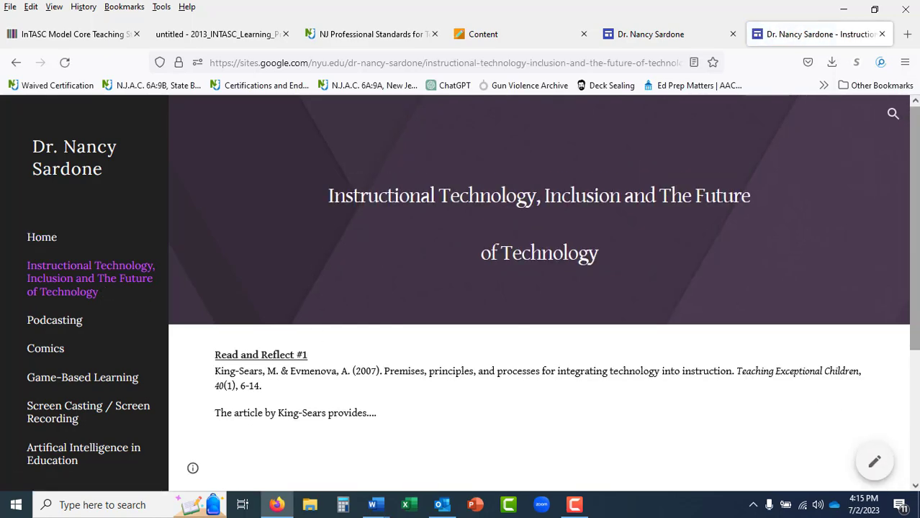
scroll(539, 294, "down", 3)
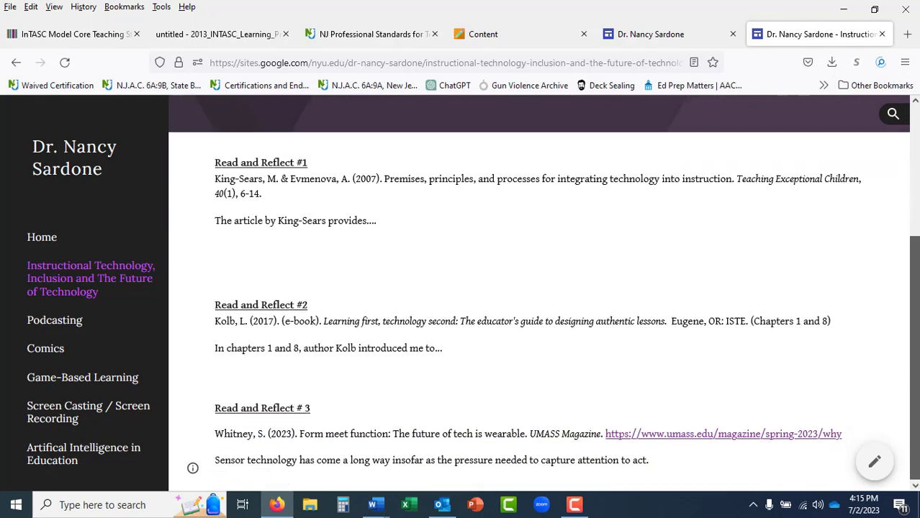
scroll(676, 180, "up", 3)
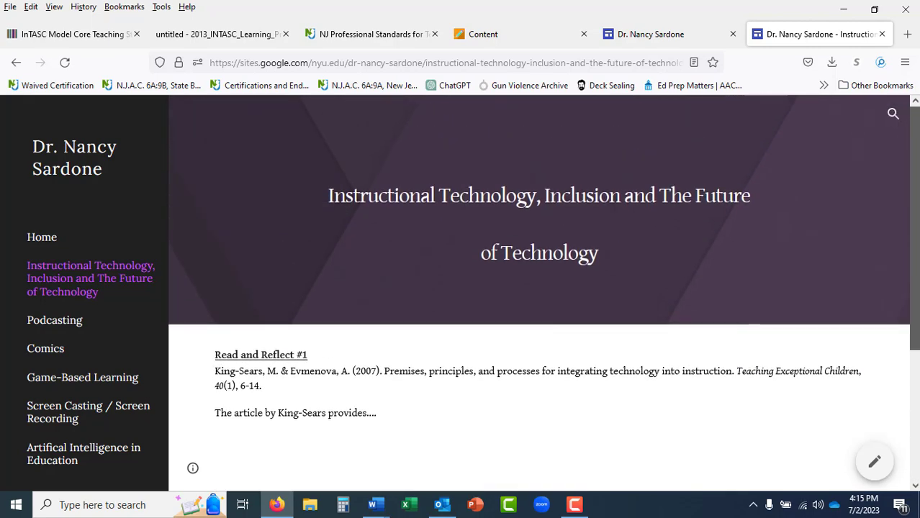
Return to the site editor and check the pages listed in the site's navigation menu
left_click(649, 35)
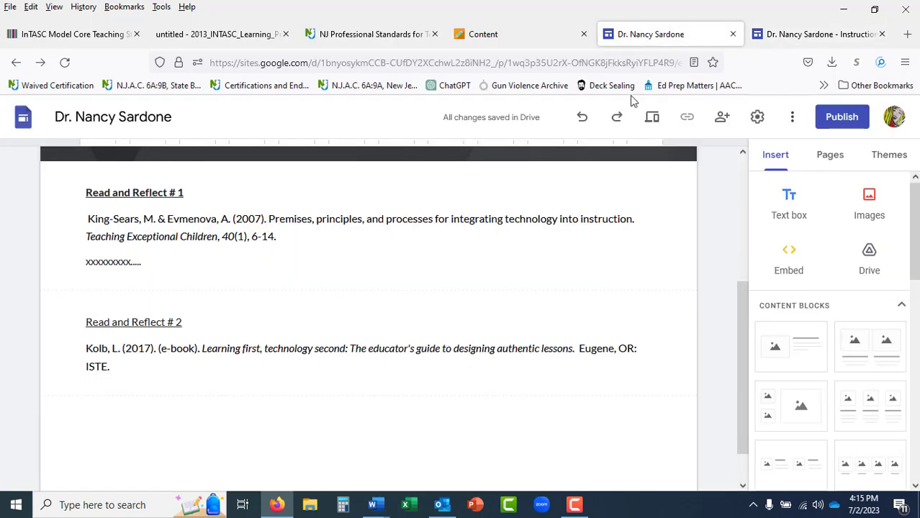
left_click_drag(743, 308, 752, 150)
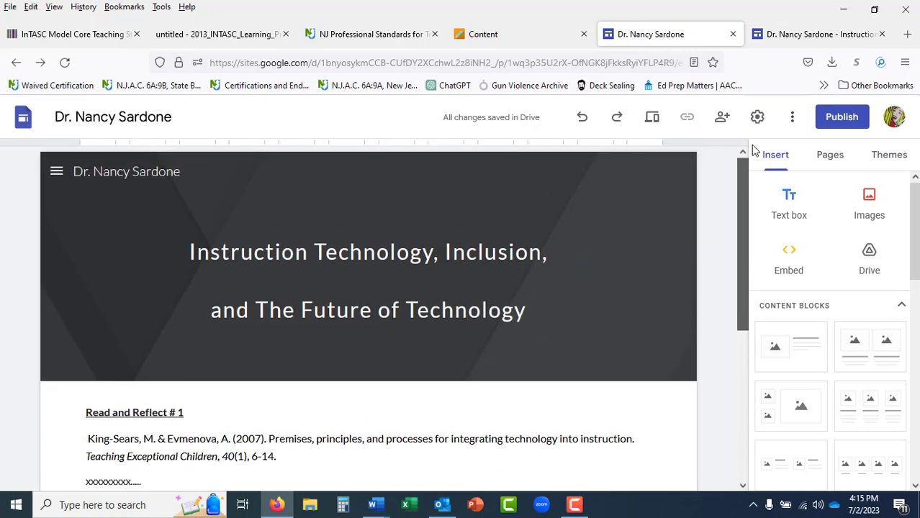
left_click(57, 175)
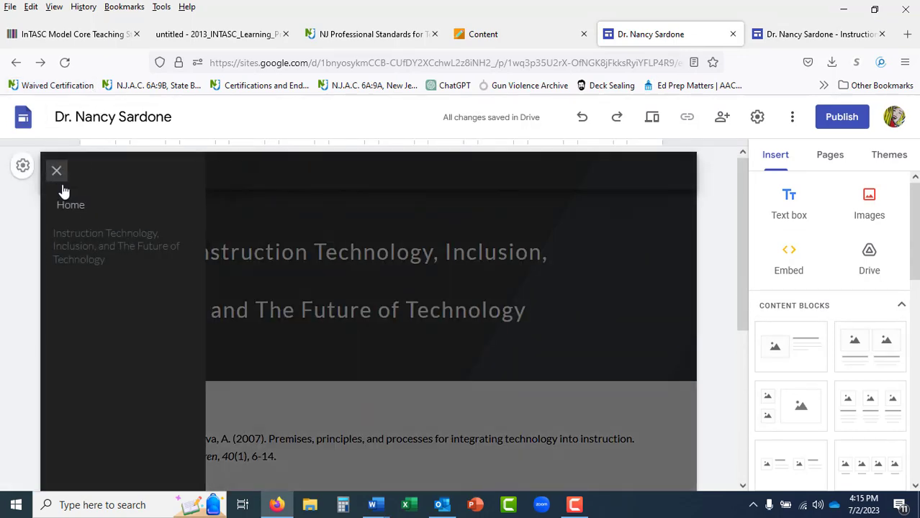
left_click(95, 257)
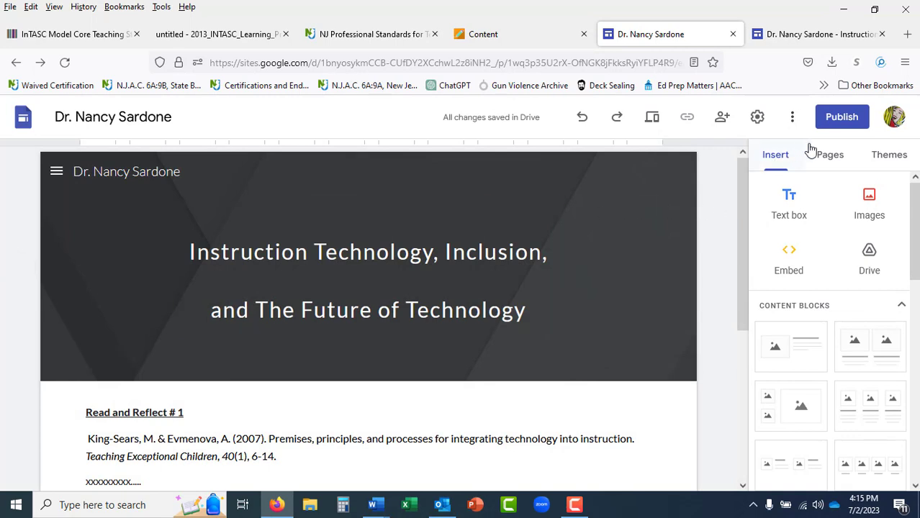
Add a new page named Podcasting to the site
left_click(838, 159)
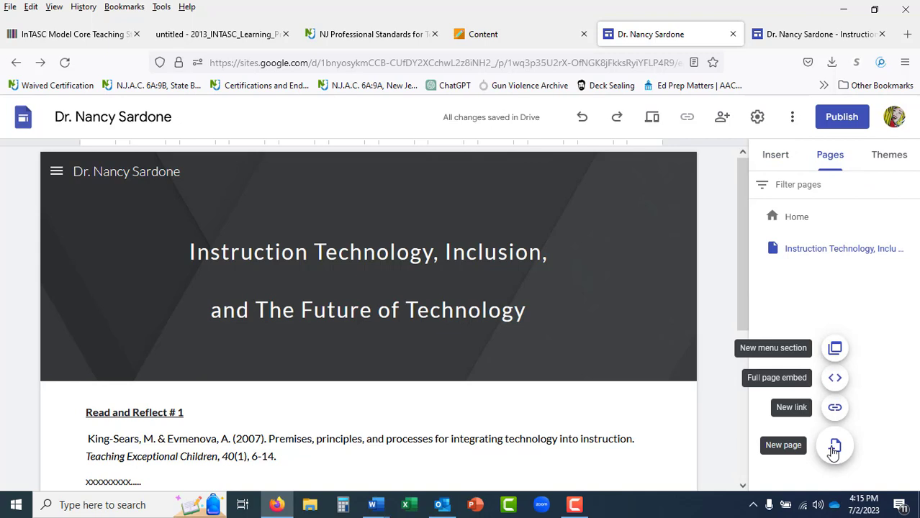
left_click(834, 450)
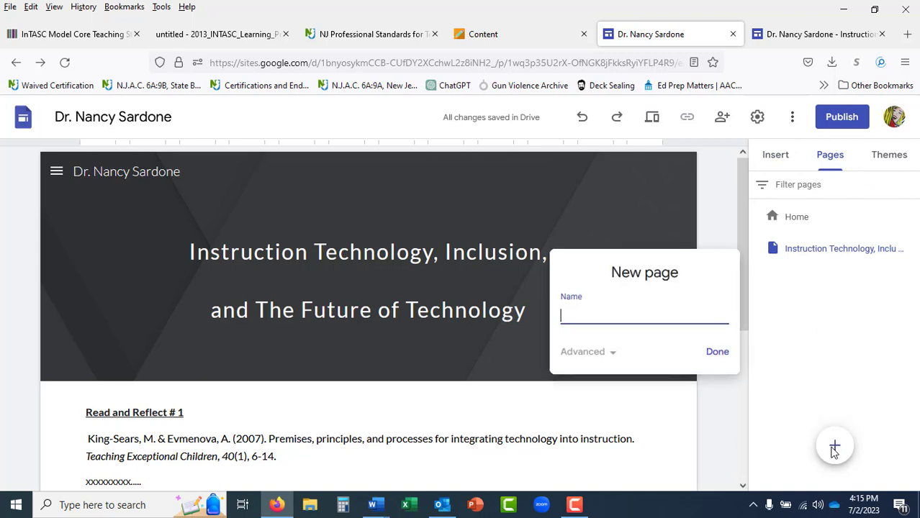
type("Podcasting")
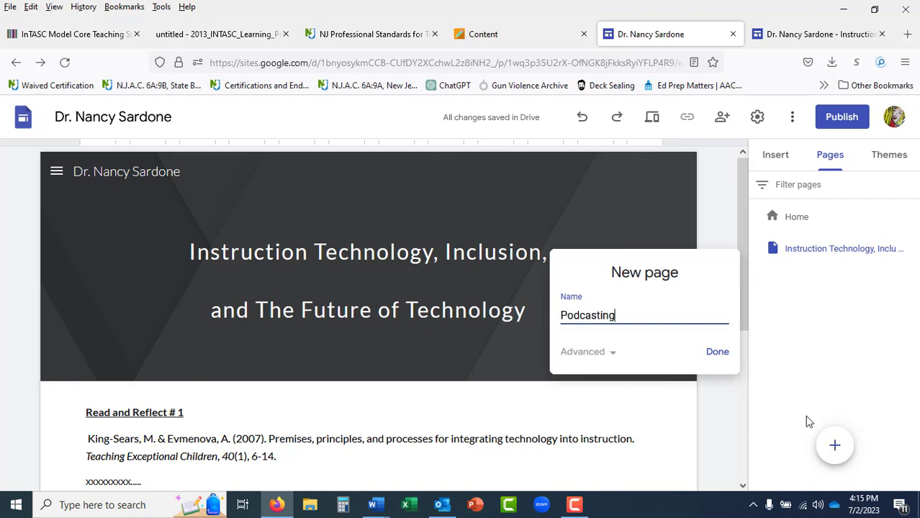
left_click(716, 353)
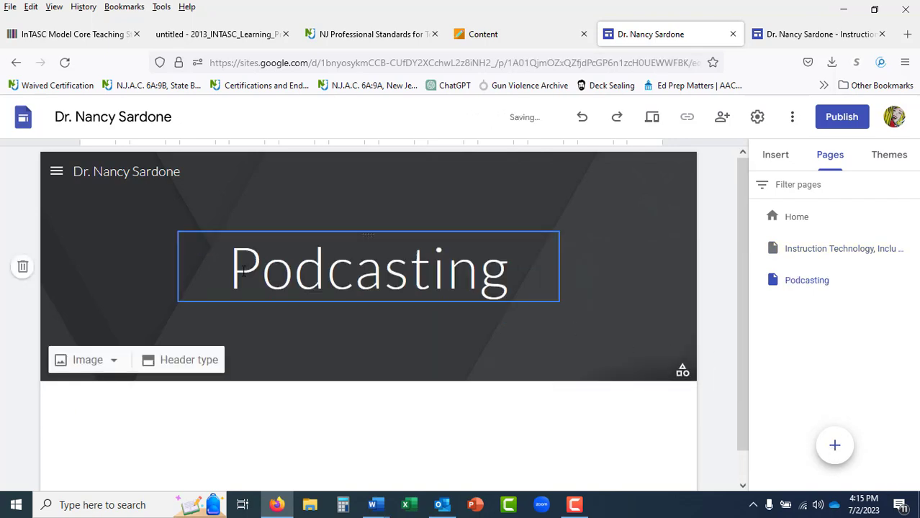
Set the Podcasting page title to Lato Normal at size 24 and deselect it
left_click_drag(233, 272, 501, 256)
left_click(373, 253)
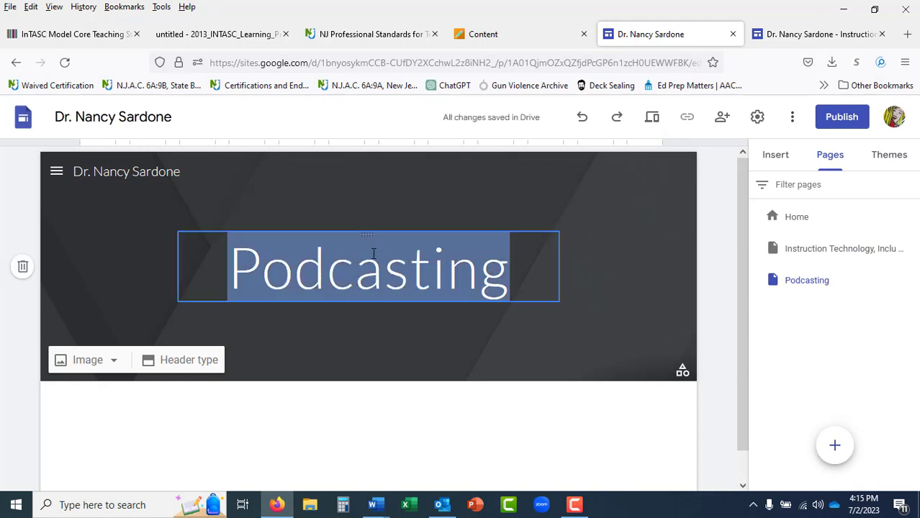
double_click(332, 271)
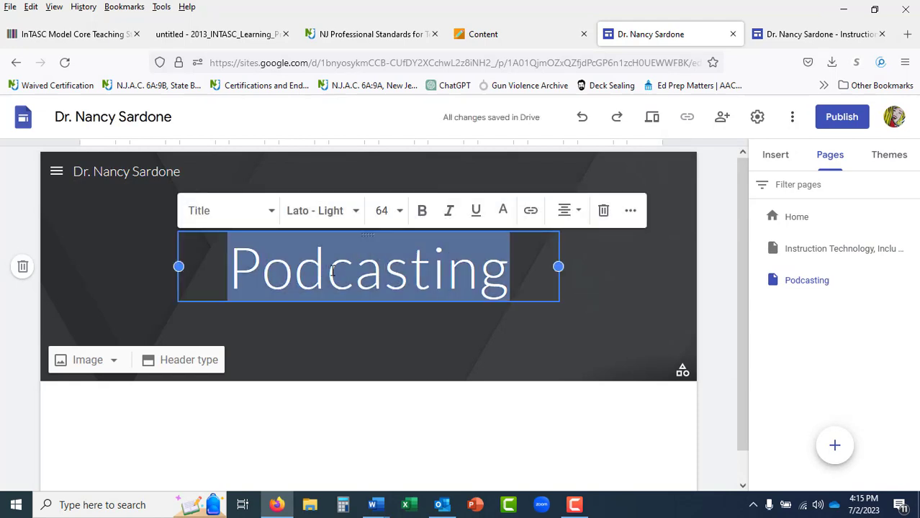
left_click(357, 213)
mouse_move(417, 308)
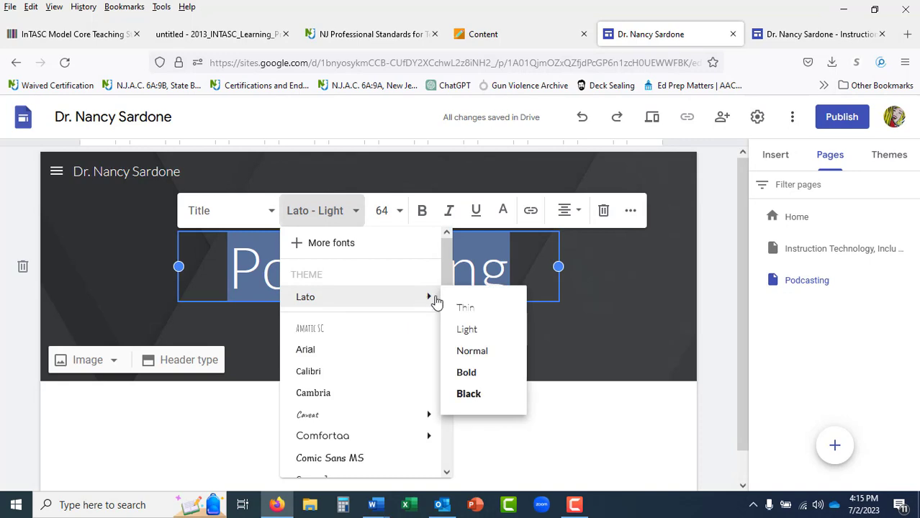
left_click(473, 352)
left_click(401, 212)
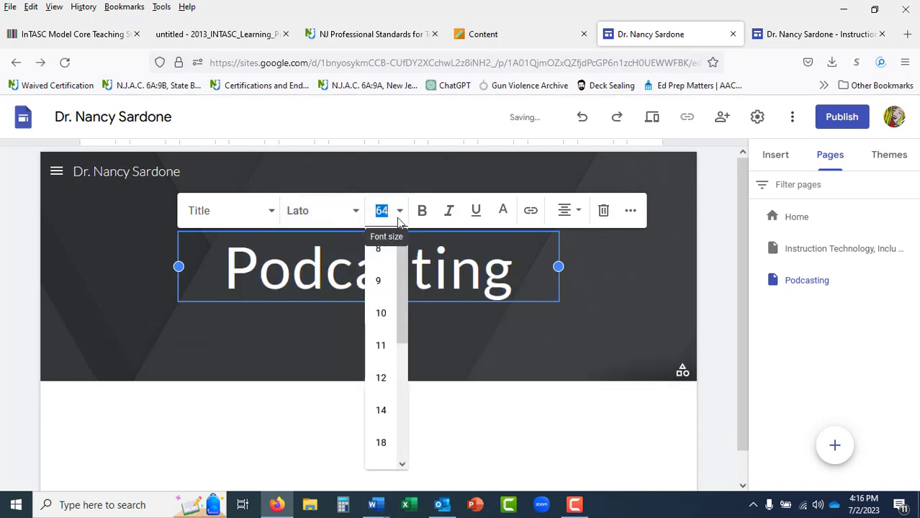
scroll(384, 432, "down", 3)
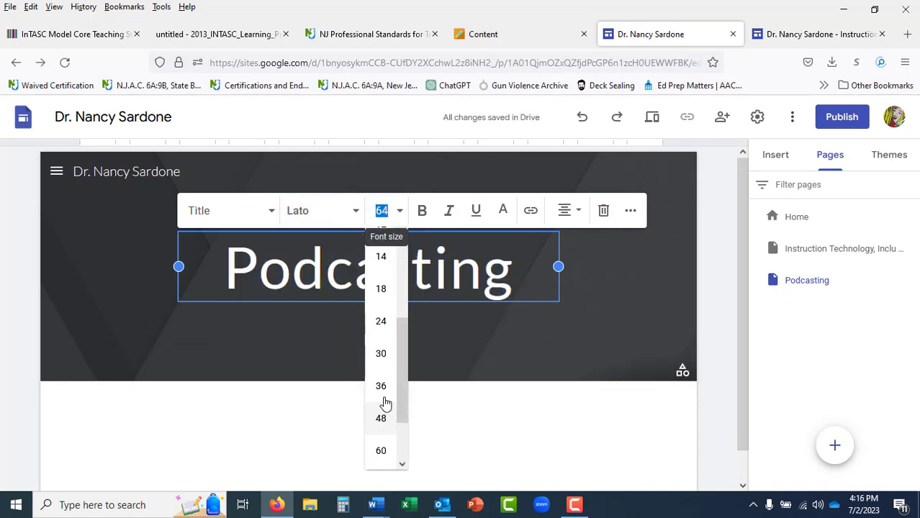
left_click(383, 322)
left_click(528, 347)
left_click(419, 424)
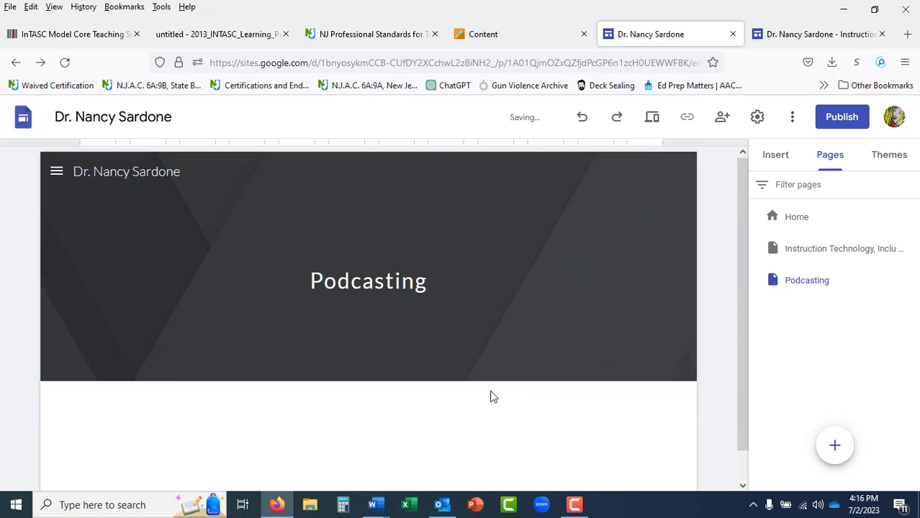
Insert a text box on the Podcasting page with the heading "Read and Reflect # 4" and start a new line below it
left_click(779, 158)
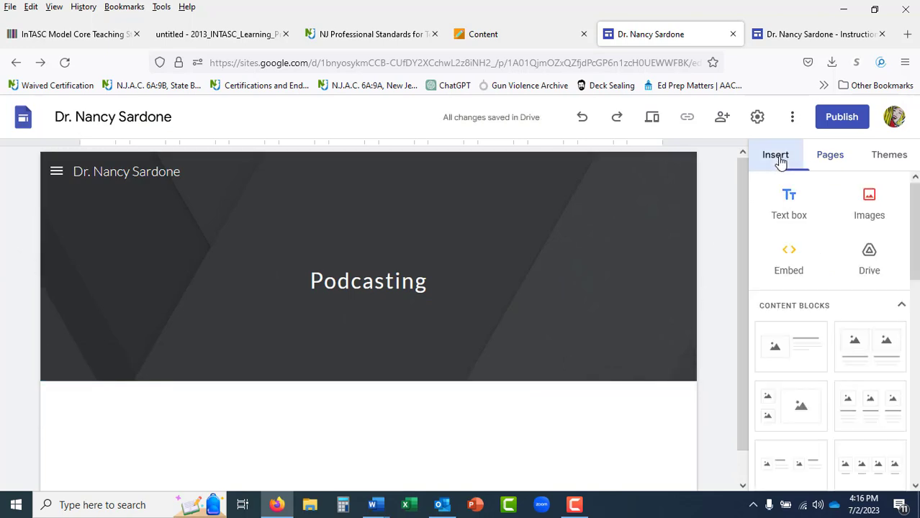
left_click(788, 205)
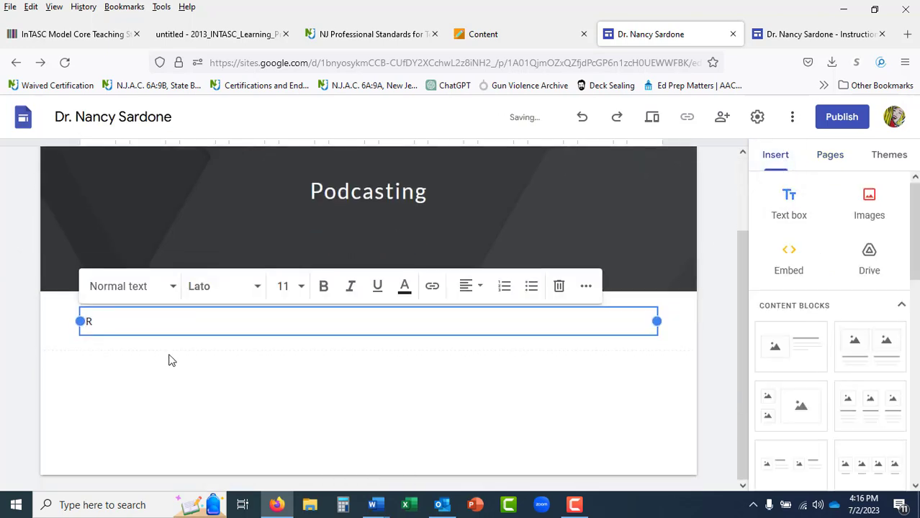
type("Read and Reflect # 4")
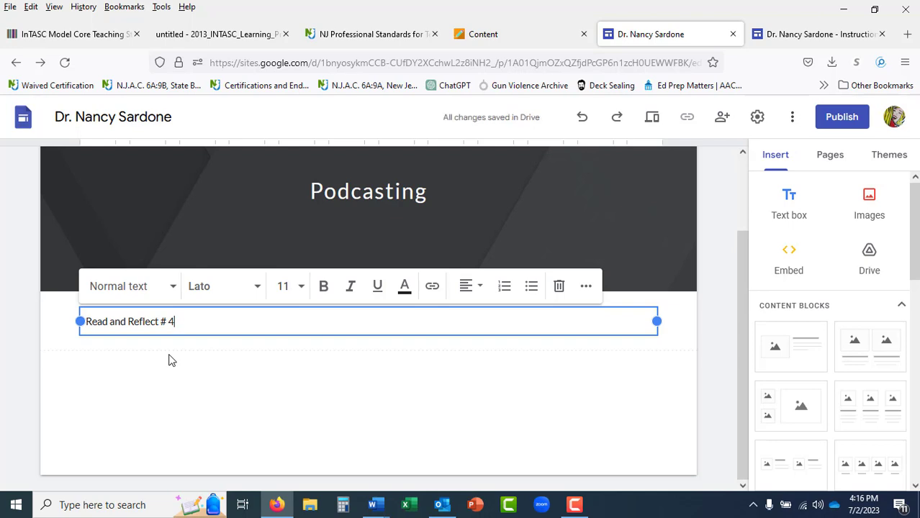
key("Return")
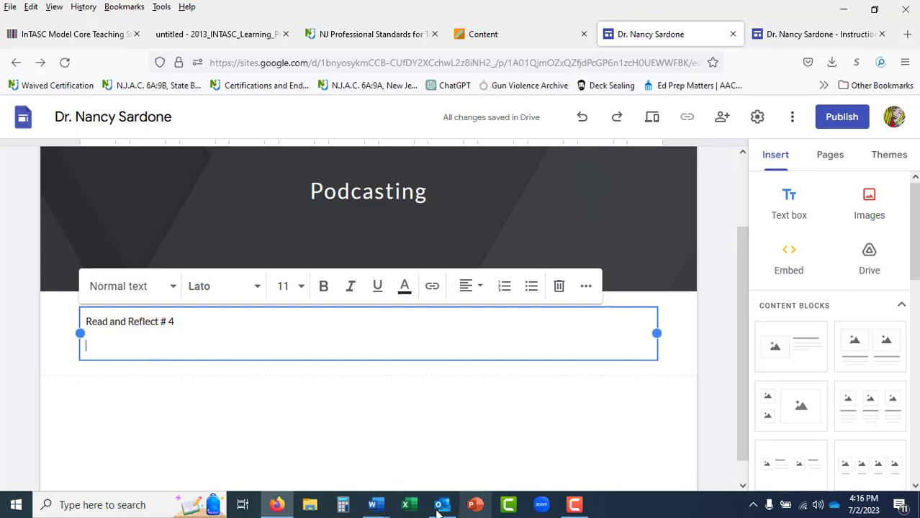
Copy the first R & R # 4 podcasting reference from the Word syllabus and paste it under Read and Reflect # 4
mouse_move(372, 505)
left_click(390, 468)
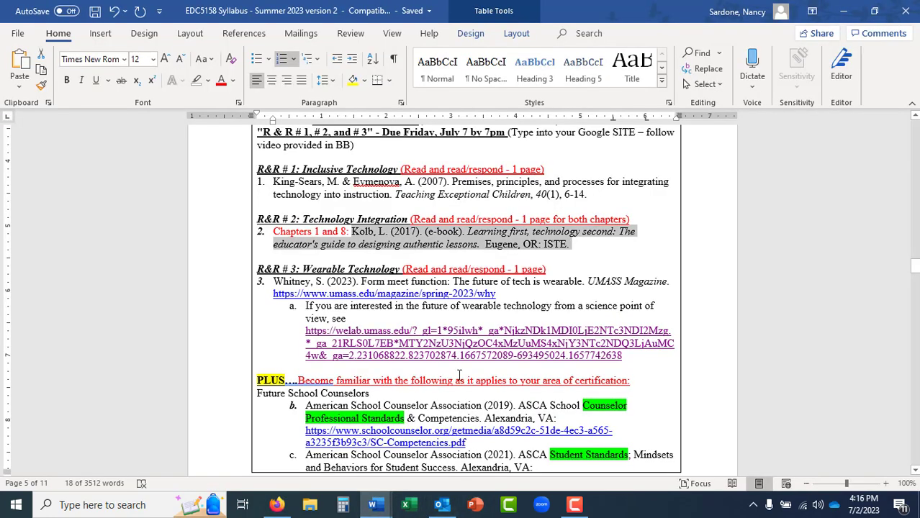
scroll(489, 324, "down", 15)
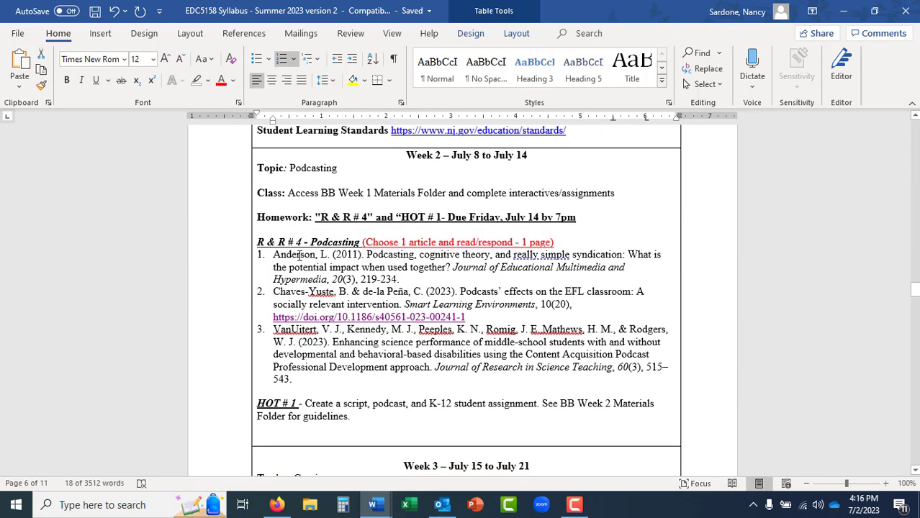
left_click_drag(273, 292, 324, 297)
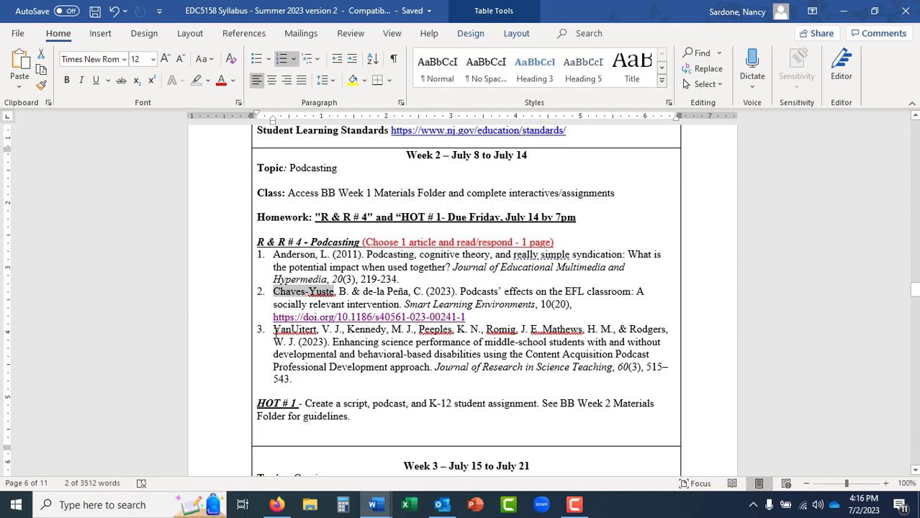
left_click(517, 314)
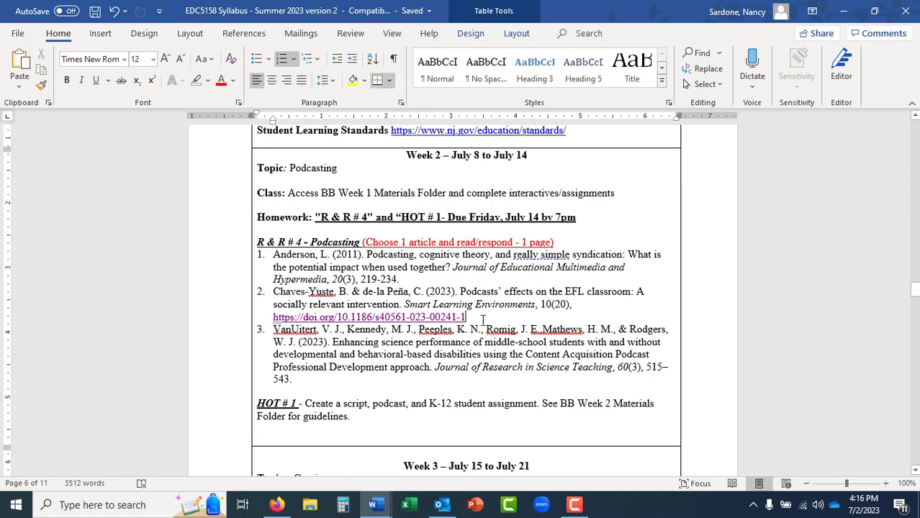
left_click(568, 305)
left_click_drag(274, 254, 402, 278)
key("ctrl+c")
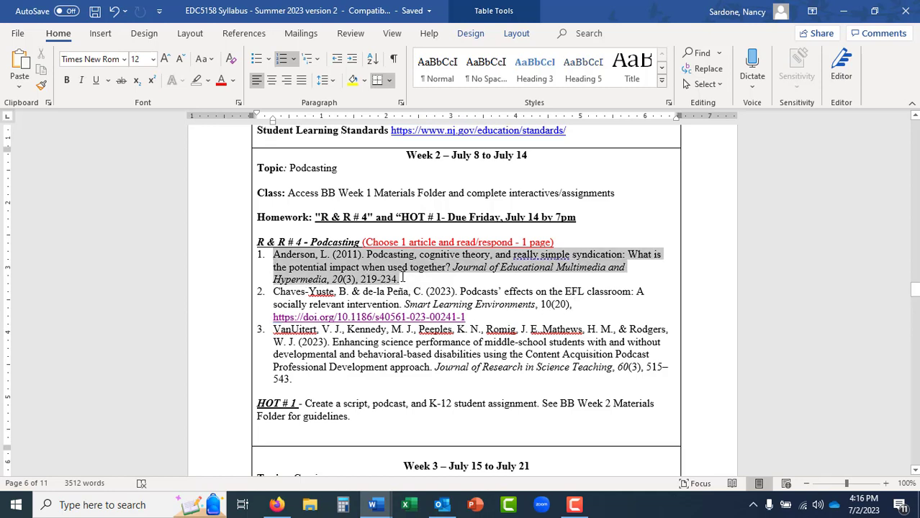
left_click(277, 505)
key("ctrl+v")
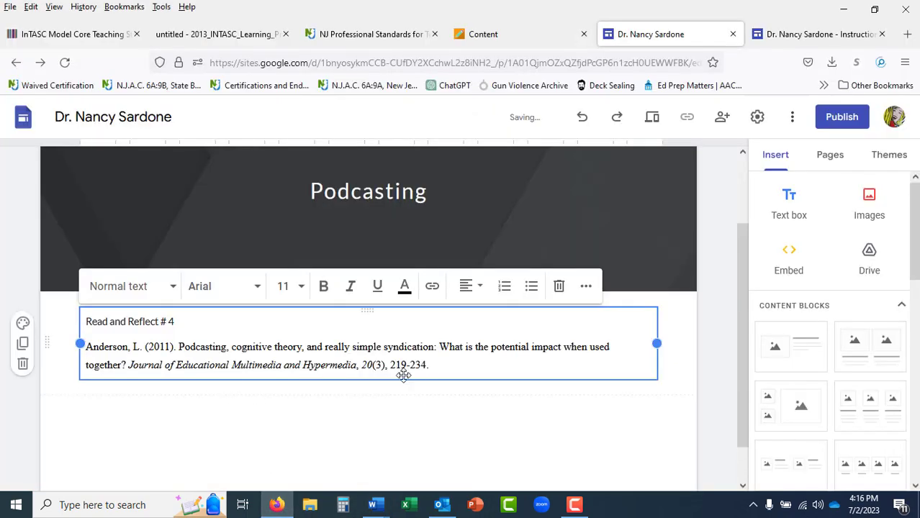
Format the Read and Reflect # 4 heading and its reference in Lato Normal at size 12
left_click_drag(87, 319, 432, 365)
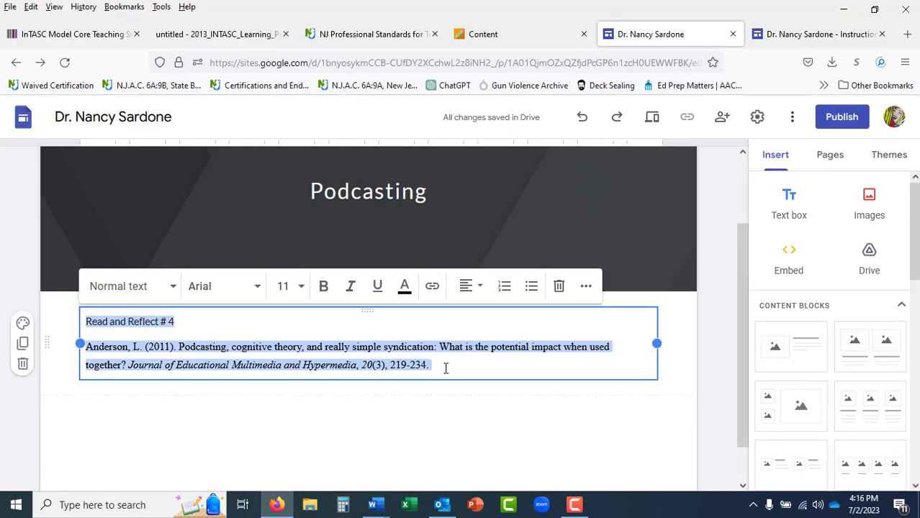
left_click(256, 288)
mouse_move(264, 382)
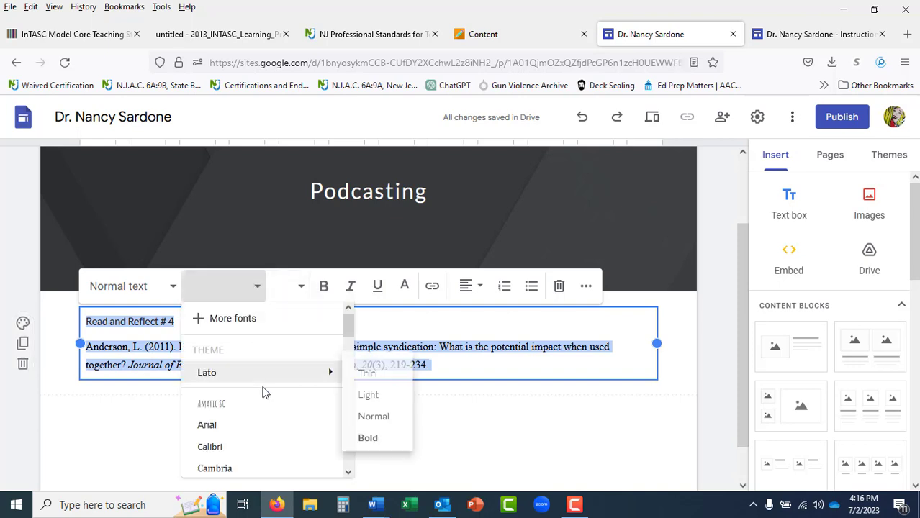
left_click(380, 418)
left_click(302, 286)
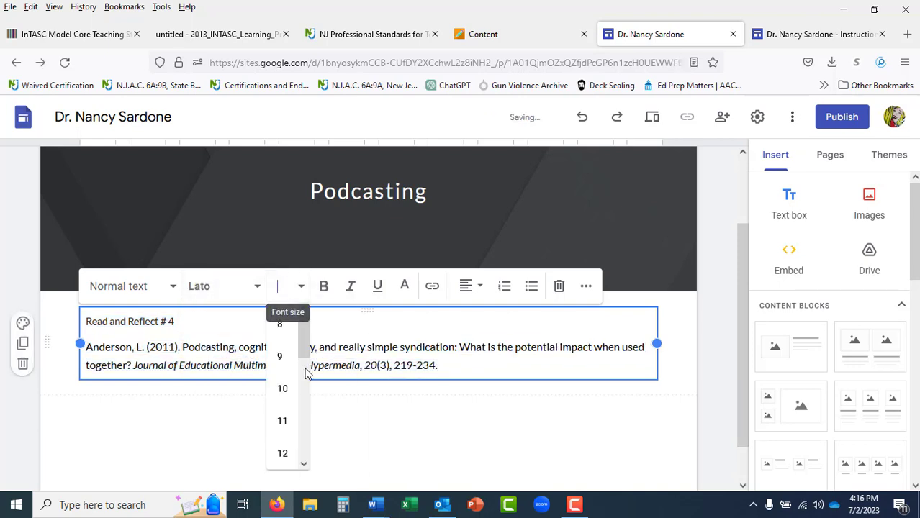
left_click(283, 453)
Make the "Read and Reflect # 4" heading bold and underlined
left_click_drag(188, 322, 86, 322)
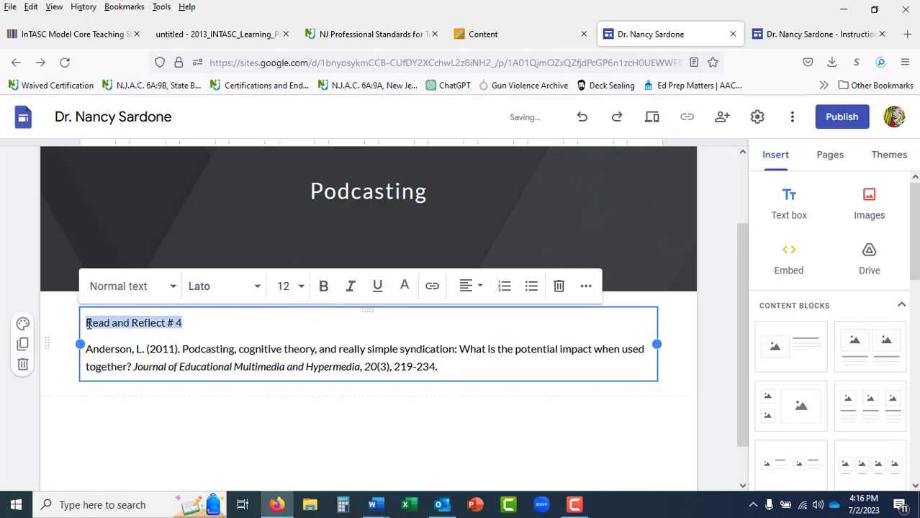
left_click(322, 287)
left_click(375, 288)
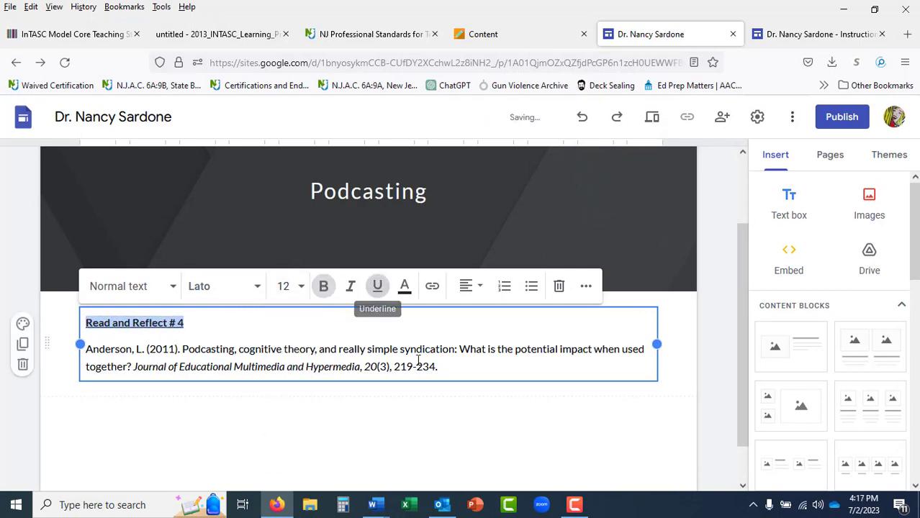
Add a placeholder line of x's ending in "...." below the podcasting reference and deselect the text box
left_click(485, 373)
key("Return")
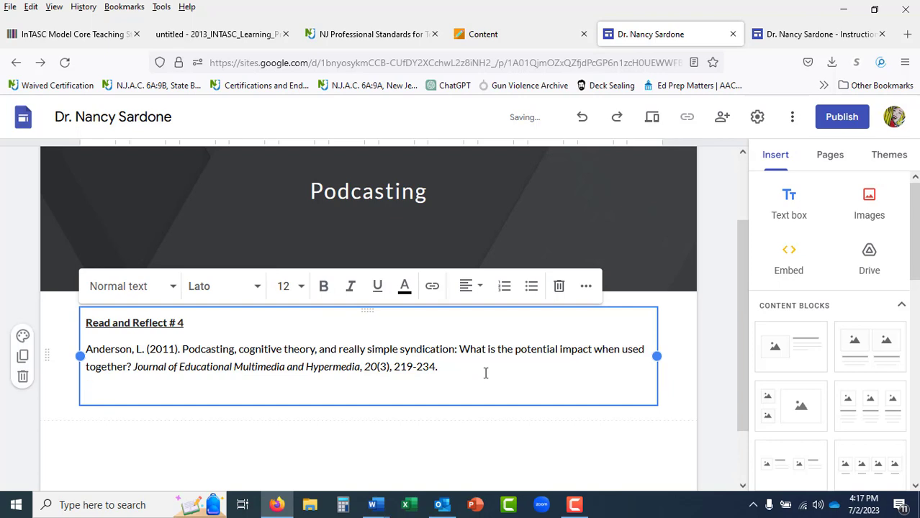
type("dxxxxxxxxx")
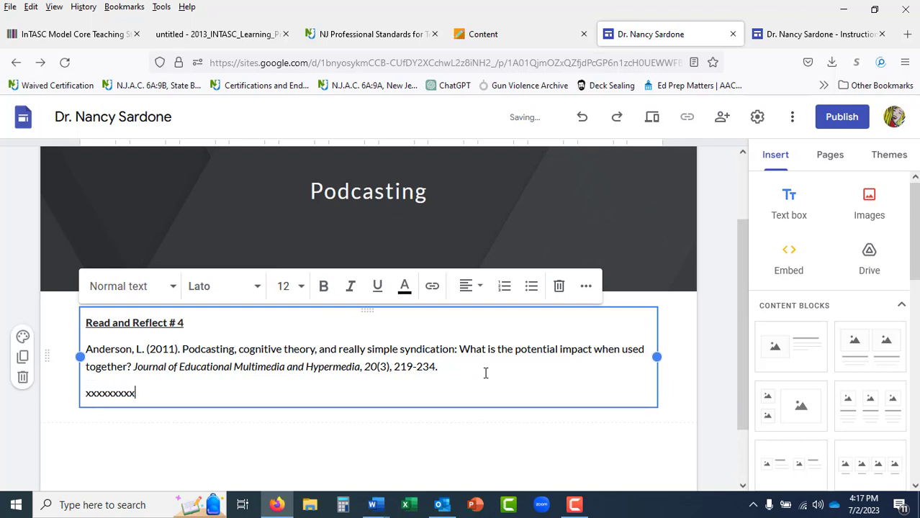
type("xxxxxxxxxxxxxxxx....")
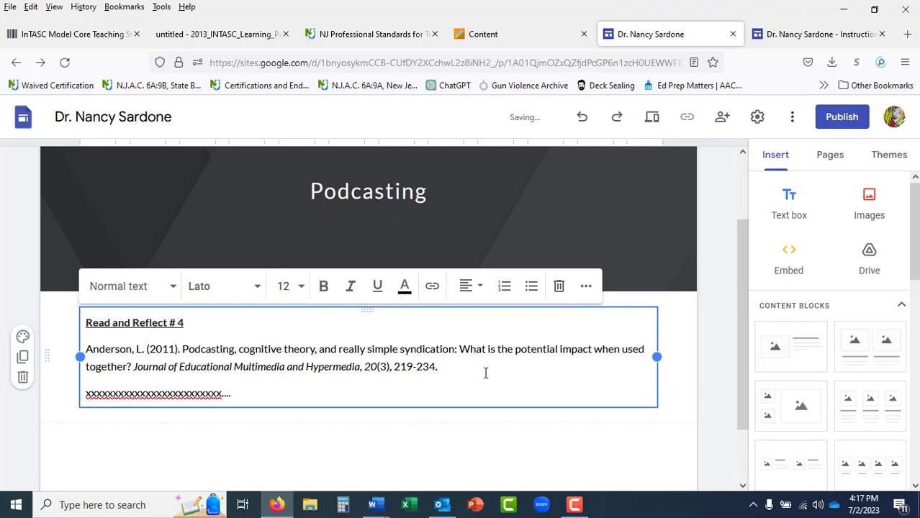
left_click(503, 453)
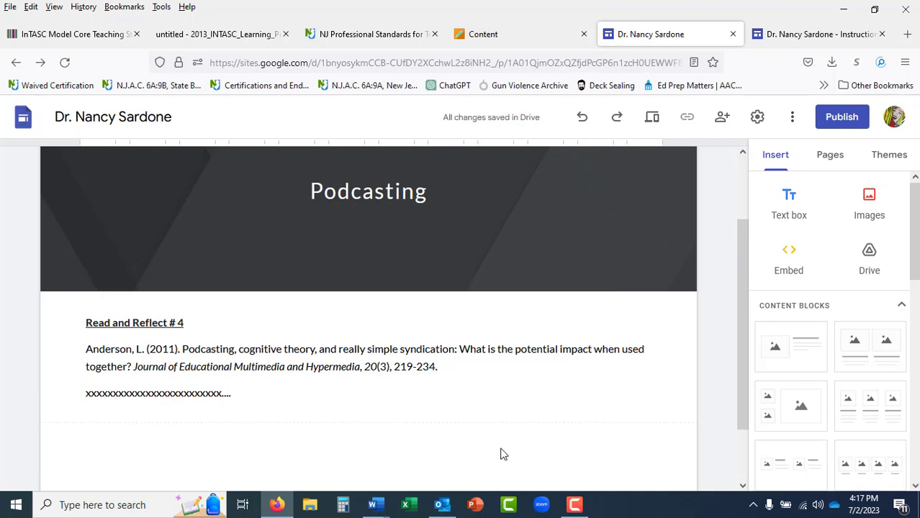
Insert a text box below Read and Reflect # 4 with the lines "HOT # 1", "Script", "Podcast" and "Student Assignment"
left_click(792, 222)
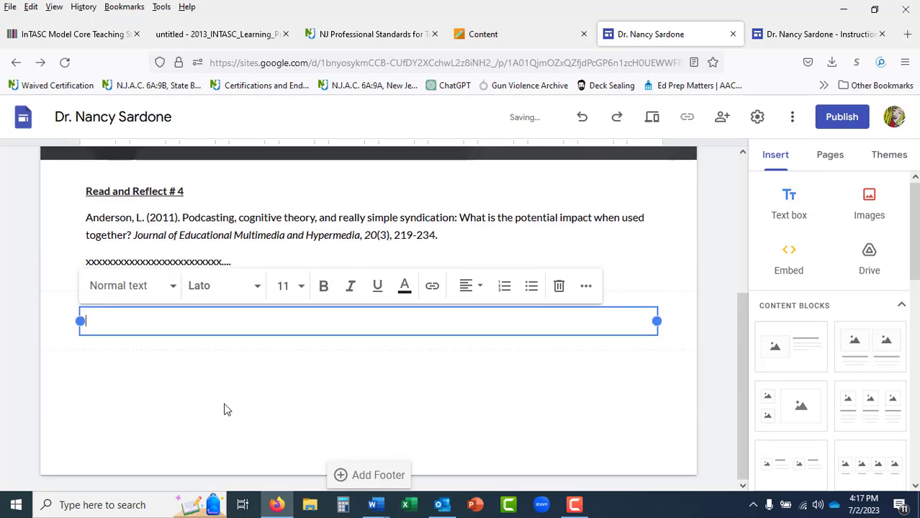
type("HOT # 1")
key("Return")
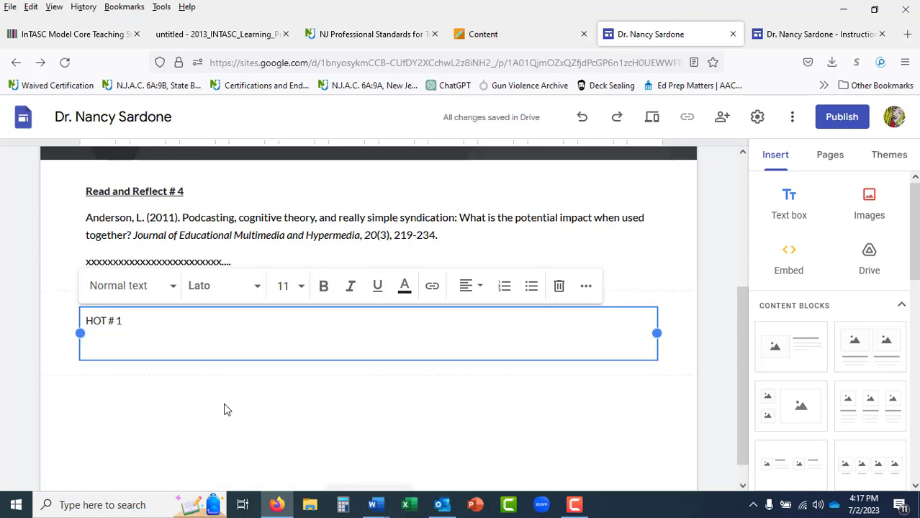
type("Scrip")
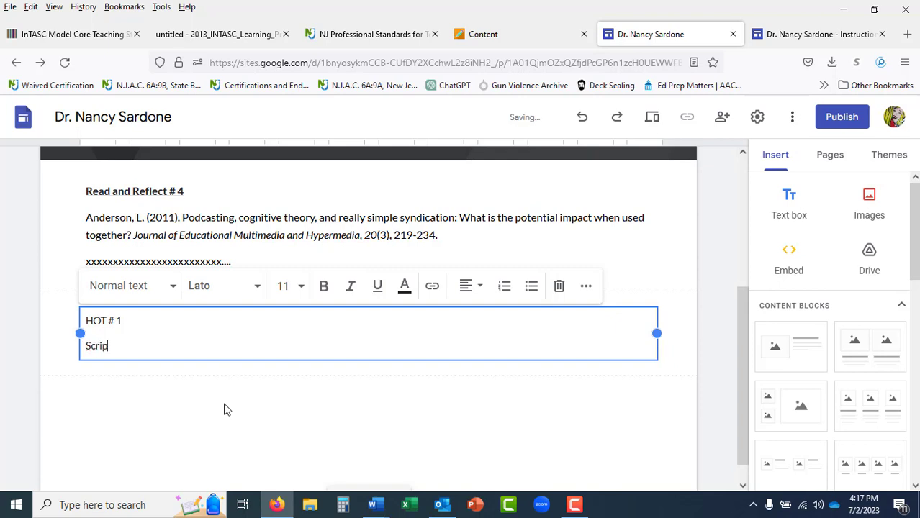
type("t")
key("Return")
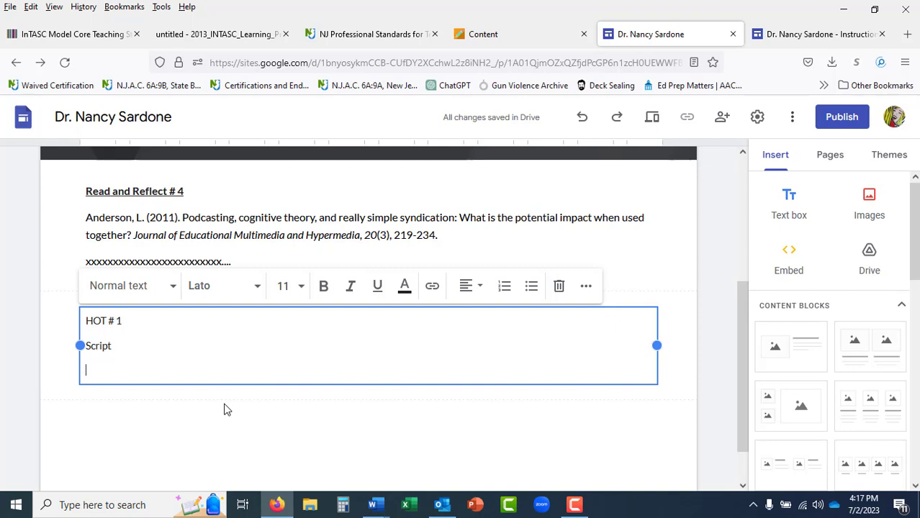
type("Po")
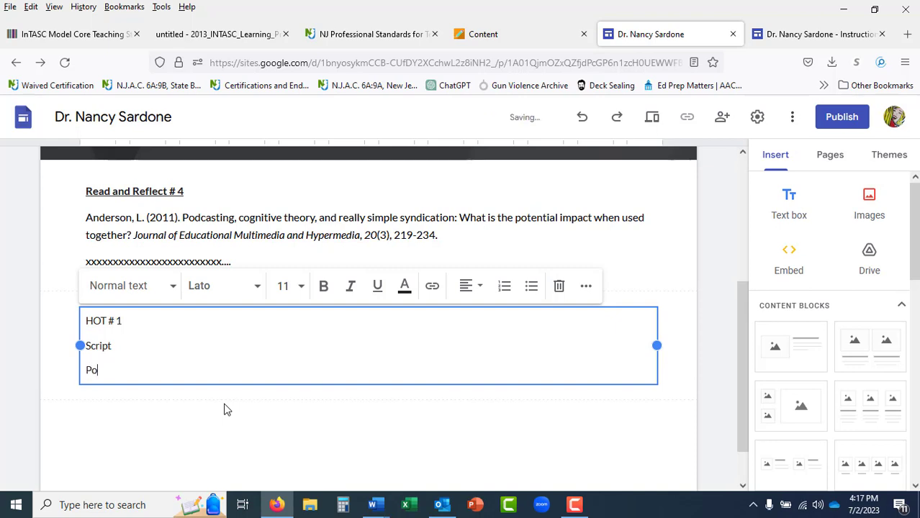
type("dcast")
key("Return")
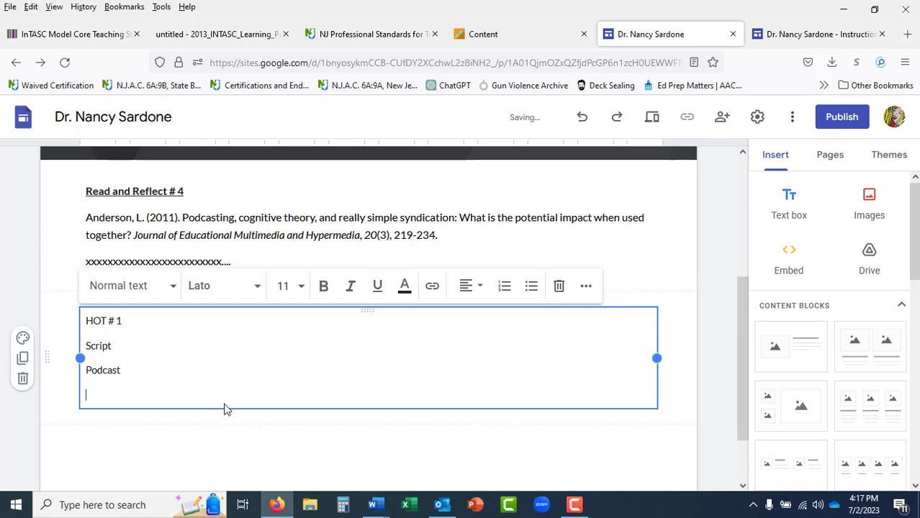
type("Student Assignment")
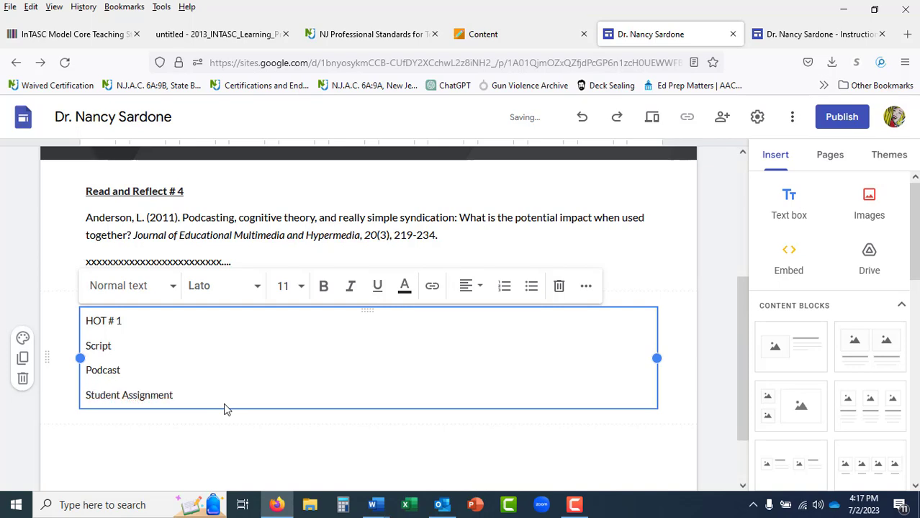
Turn the Script, Podcast and Student Assignment lines into a bulleted list
left_click_drag(86, 346, 195, 394)
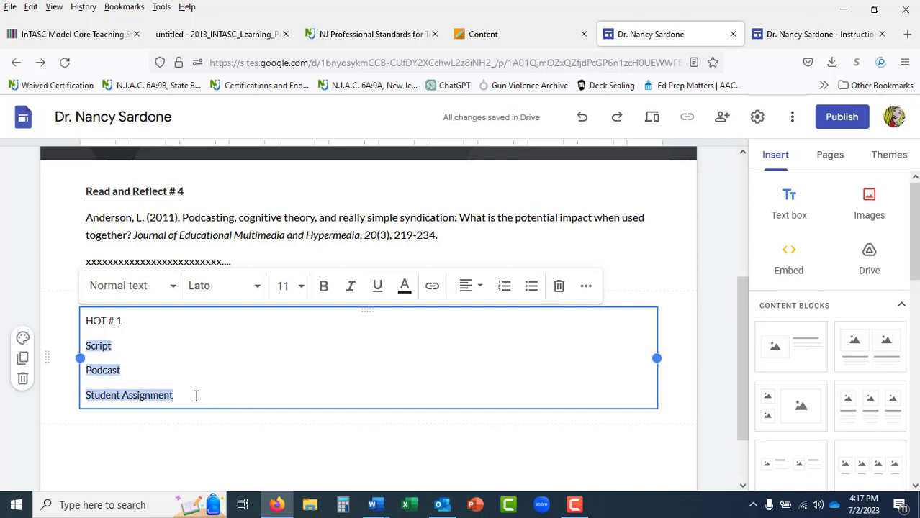
left_click(503, 288)
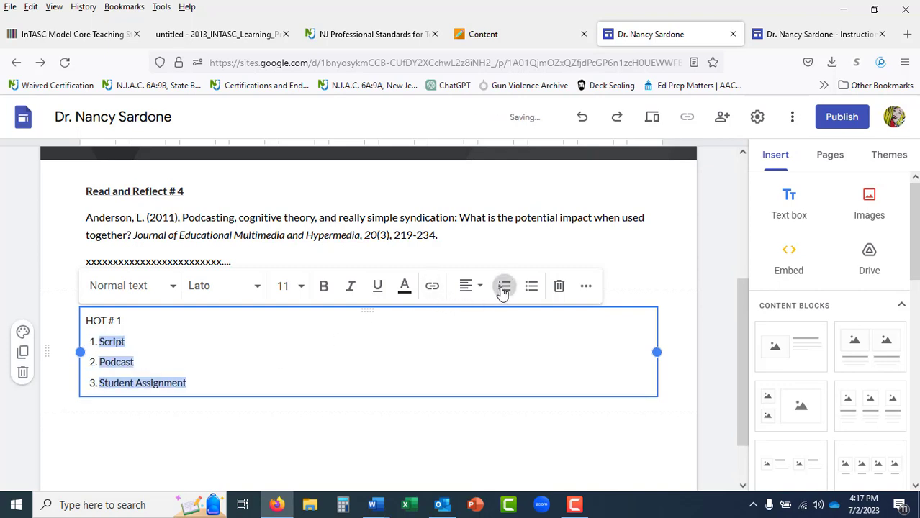
left_click(532, 286)
left_click(272, 451)
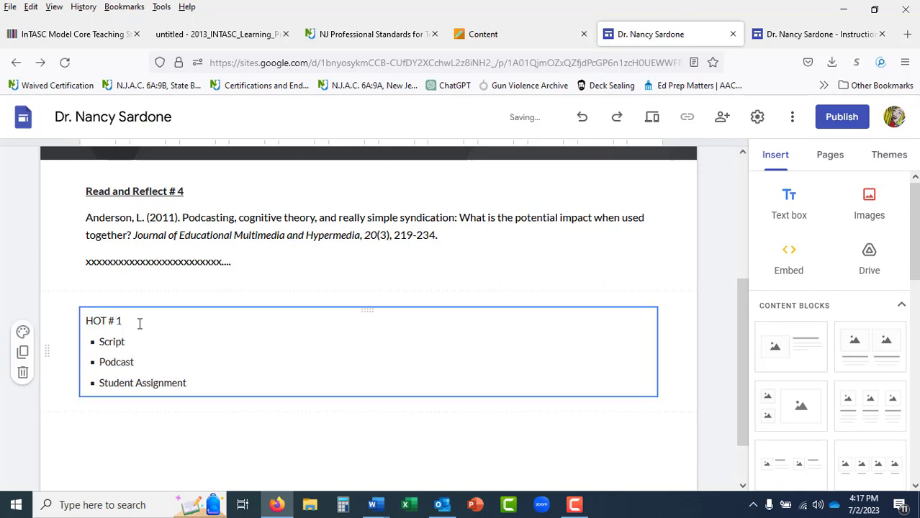
Format the HOT # 1 heading and its bulleted list in Lato Normal at size 12
left_click_drag(140, 324, 203, 389)
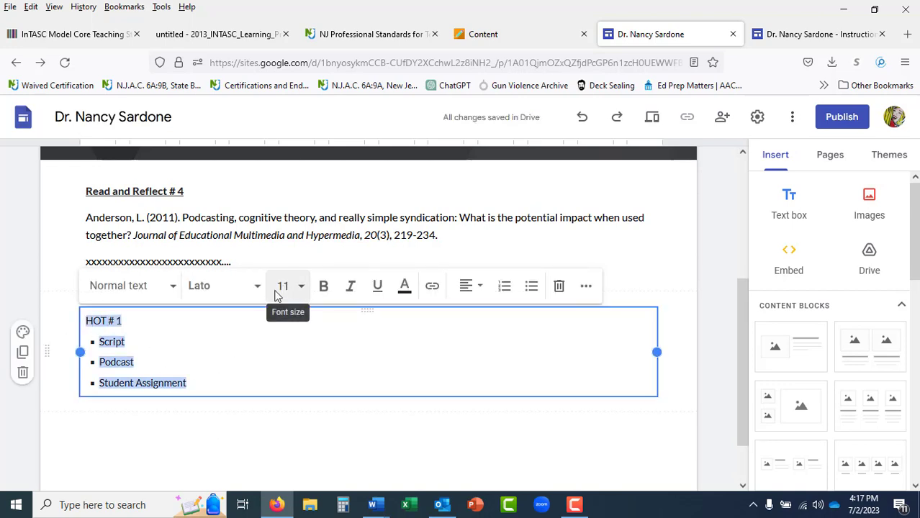
left_click(239, 286)
mouse_move(262, 379)
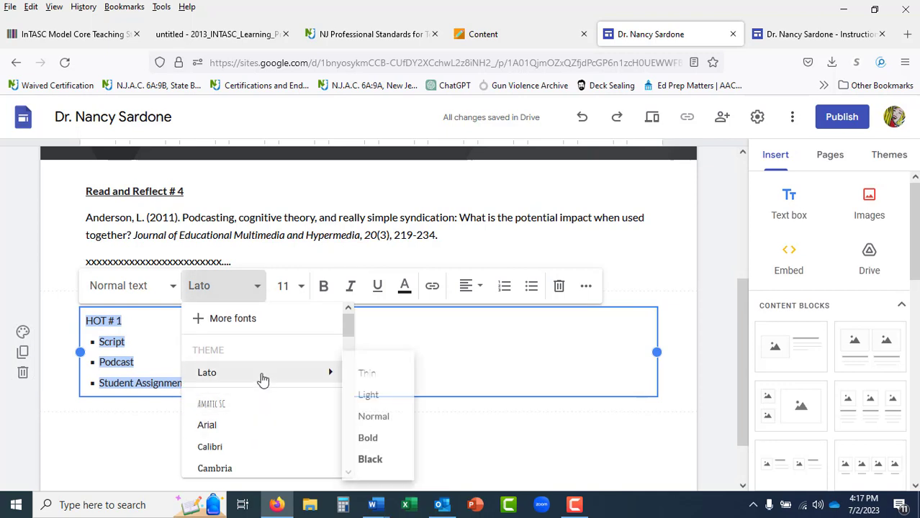
left_click(373, 417)
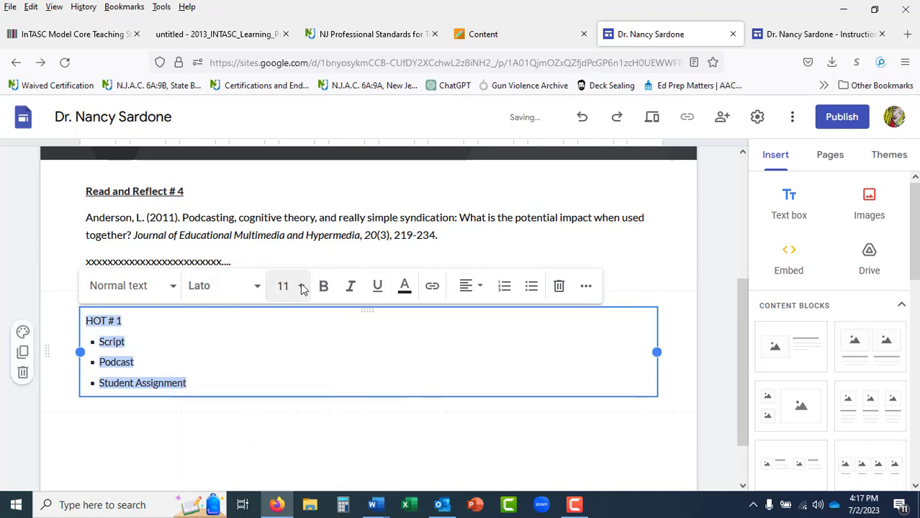
left_click(303, 288)
left_click(283, 454)
left_click(196, 364)
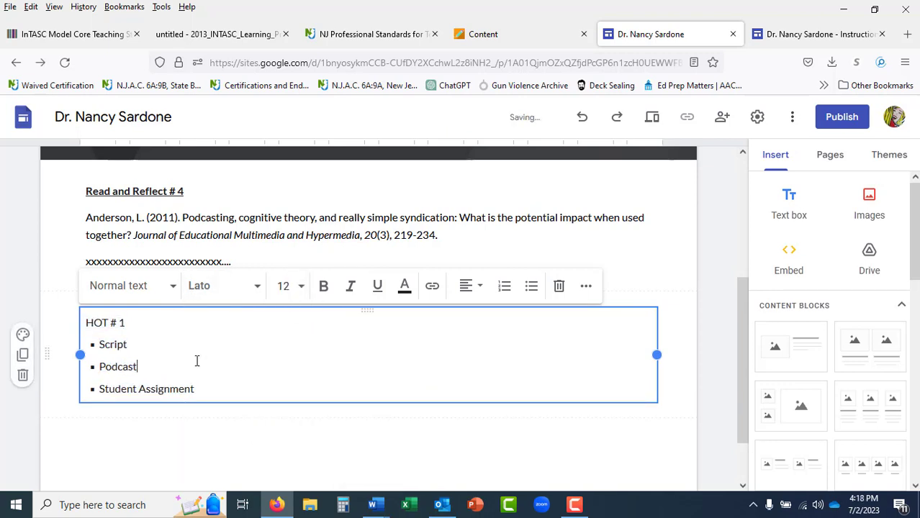
Make the "HOT # 1" heading bold and underlined, and deselect the text box
triple_click(131, 322)
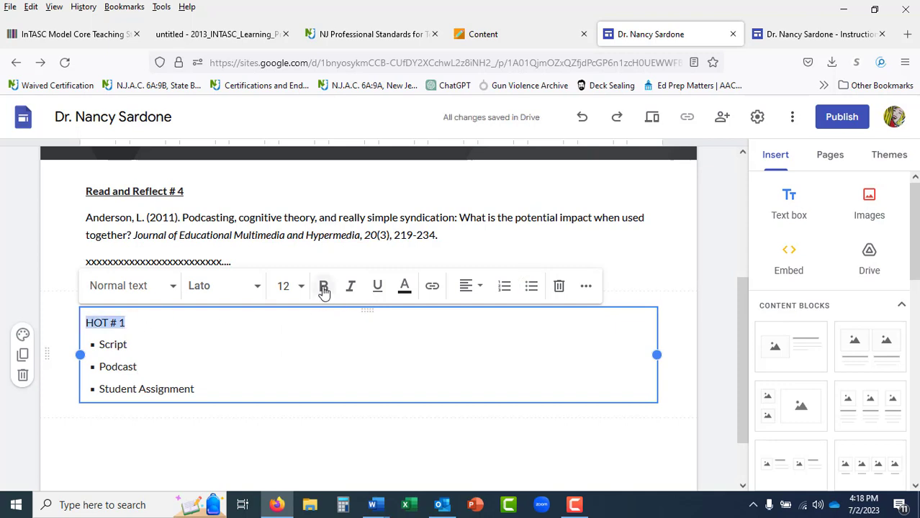
left_click(324, 288)
left_click(377, 286)
left_click(394, 465)
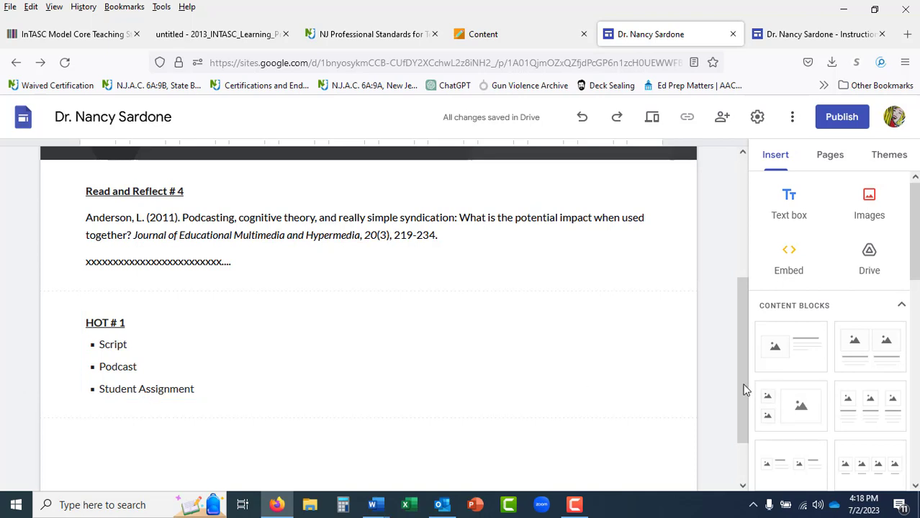
Check the site navigation by opening the Instruction Technology page and the Home page
left_click_drag(745, 389, 747, 243)
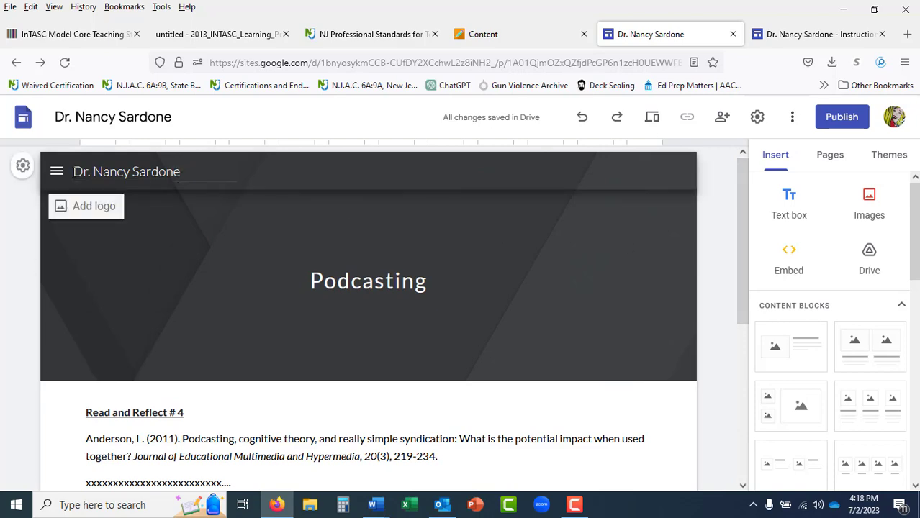
left_click(57, 173)
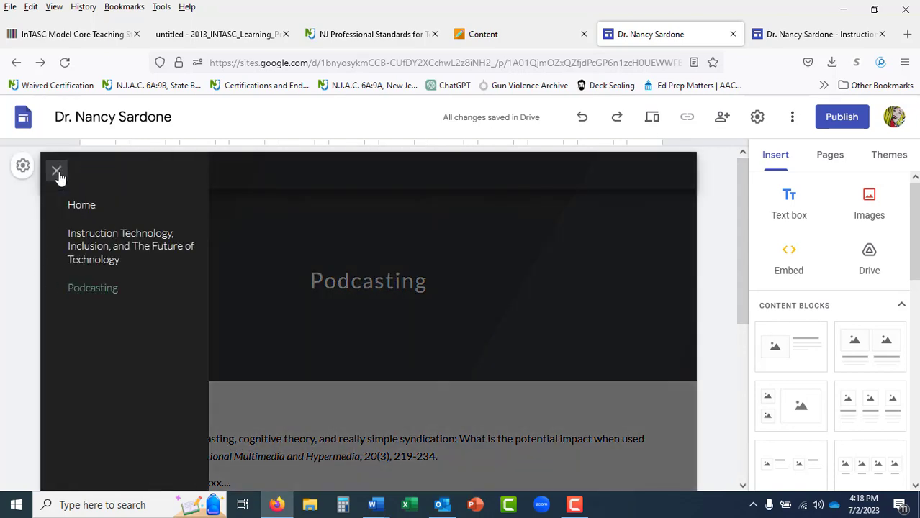
left_click(85, 252)
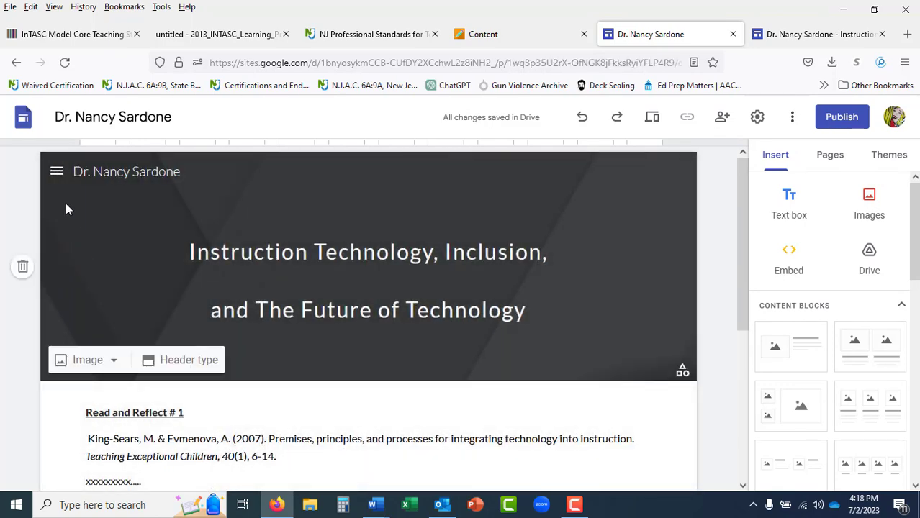
left_click(57, 173)
left_click(81, 208)
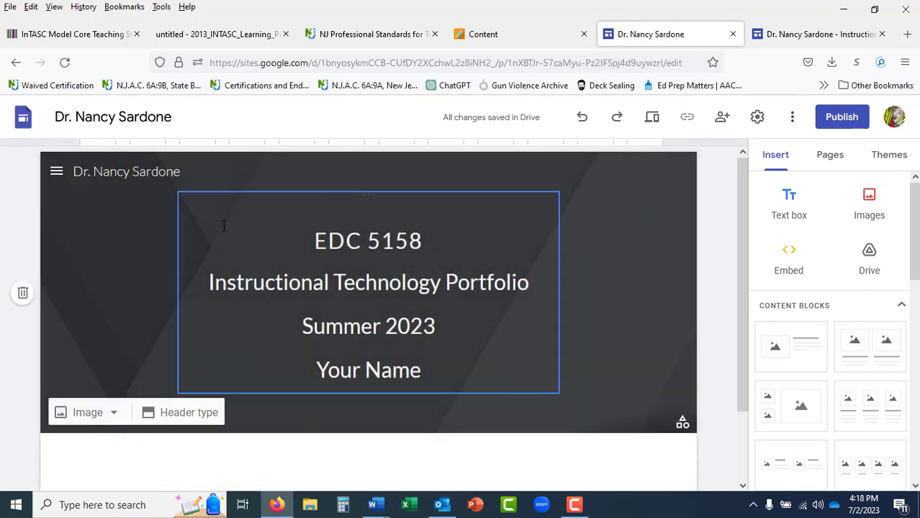
On the Instruction Technology, Inclusion, and The Future of Technology page, correct "Instruction" to "Instructional" in the header title
left_click(57, 174)
left_click(86, 247)
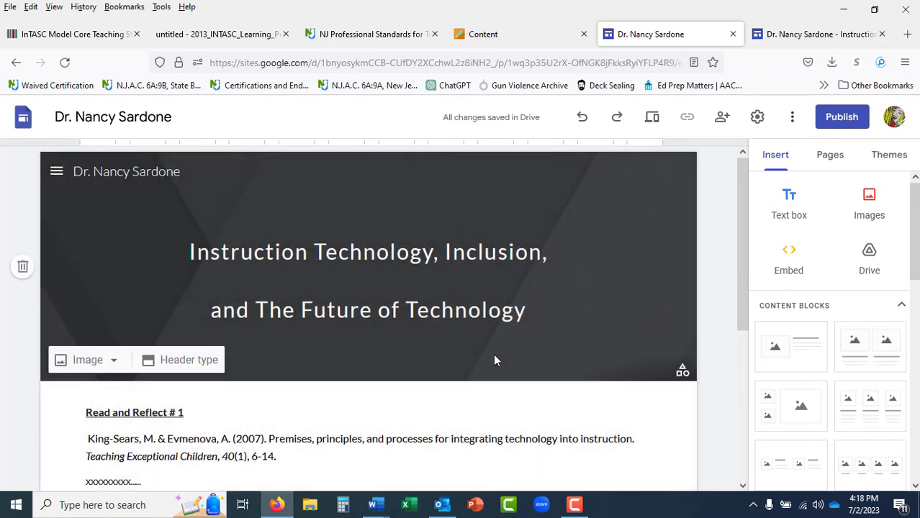
left_click(305, 252)
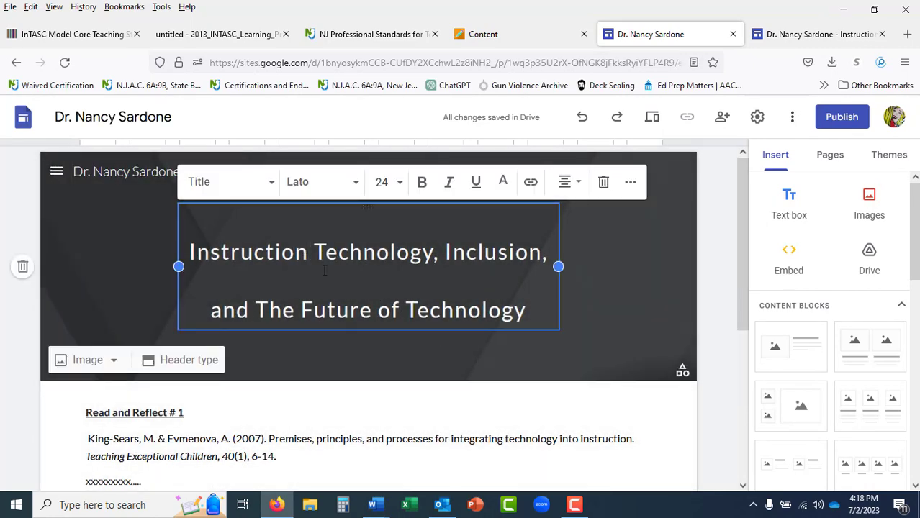
type("al")
left_click(585, 350)
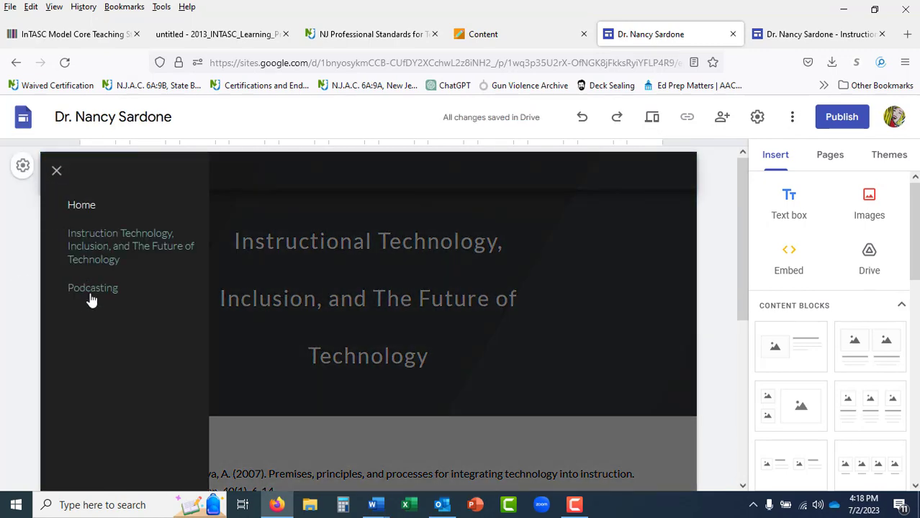
View the Podcasting page, then switch to the published example portfolio and open its Home page for comparison
left_click(92, 292)
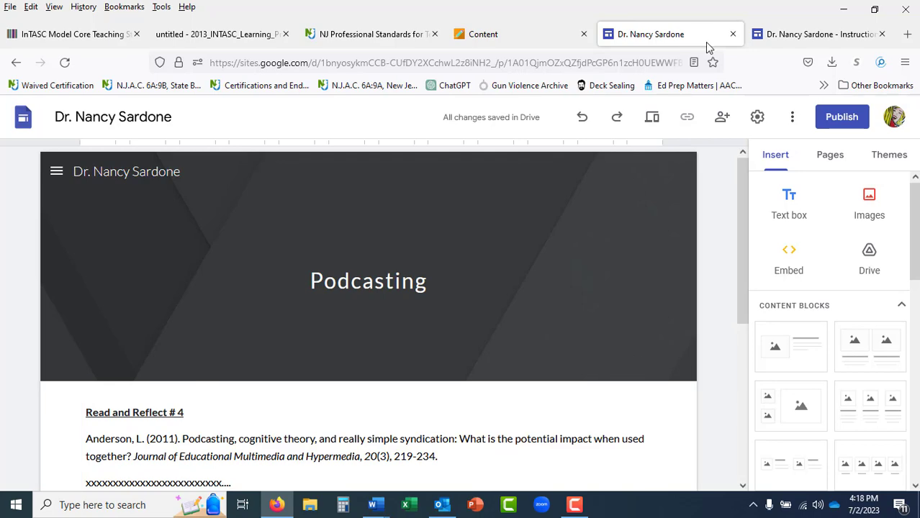
left_click(809, 36)
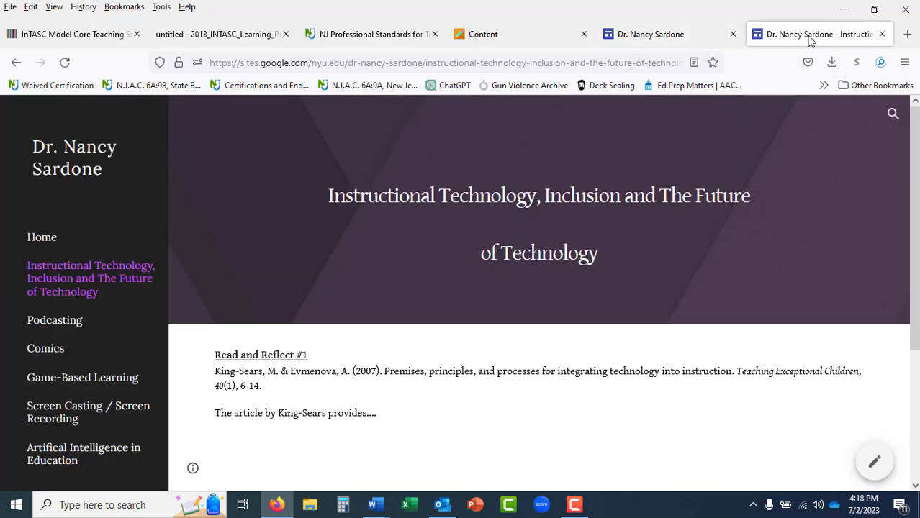
left_click(45, 239)
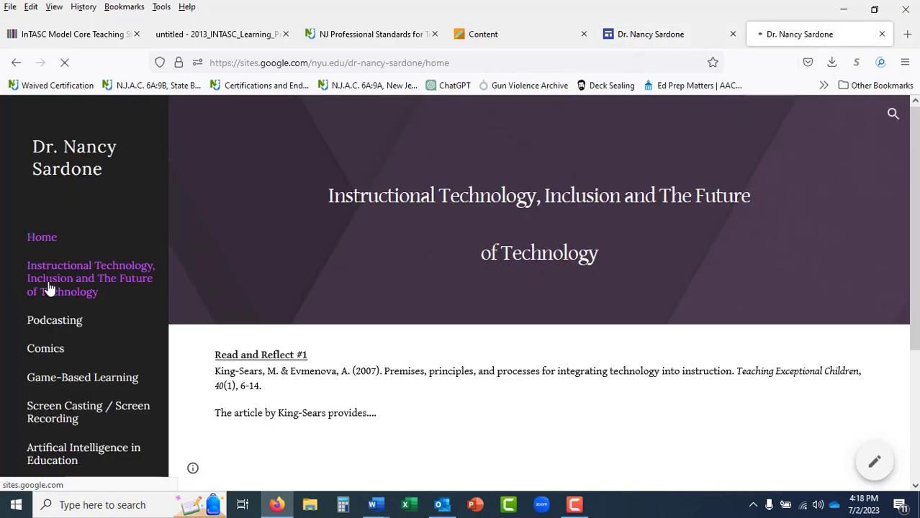
Review the published example's Instructional Technology, Podcasting, Comics, Game-Based Learning, Screen Casting and Artificial Intelligence pages
left_click(49, 288)
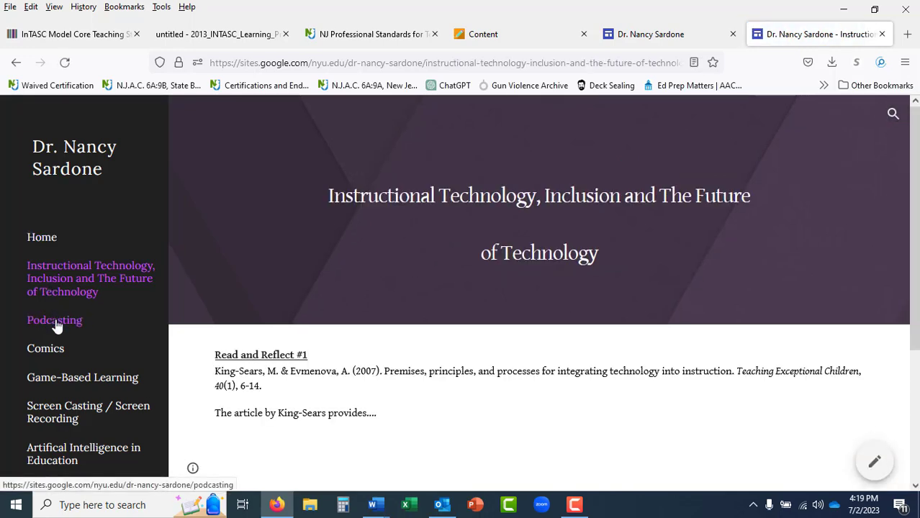
left_click(52, 321)
scroll(66, 344, "down", 1)
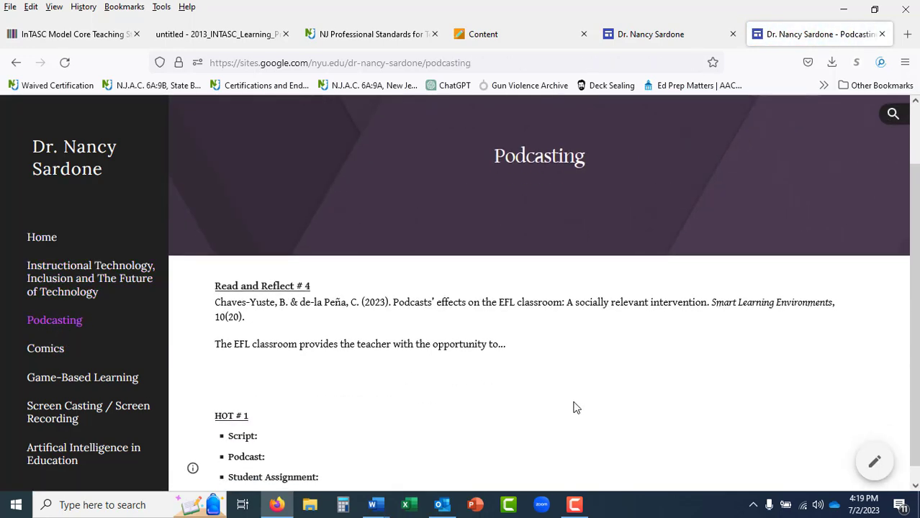
left_click(64, 352)
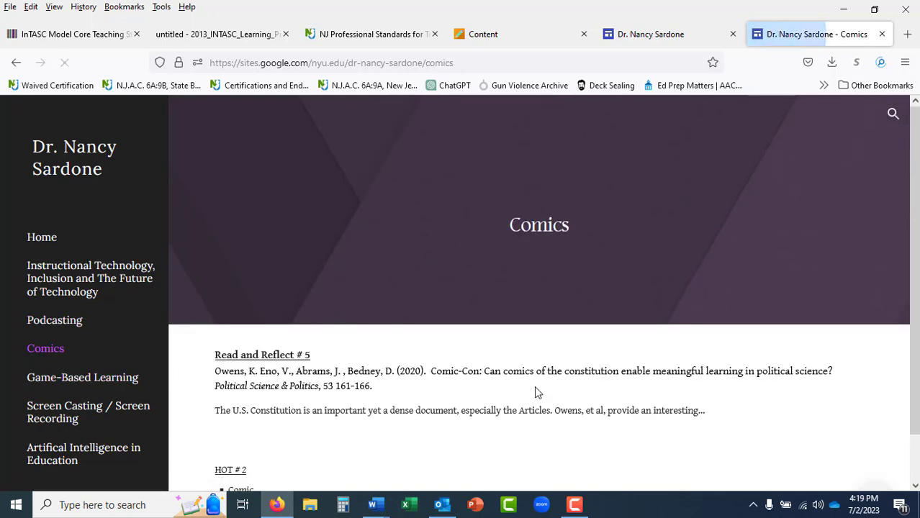
left_click(84, 379)
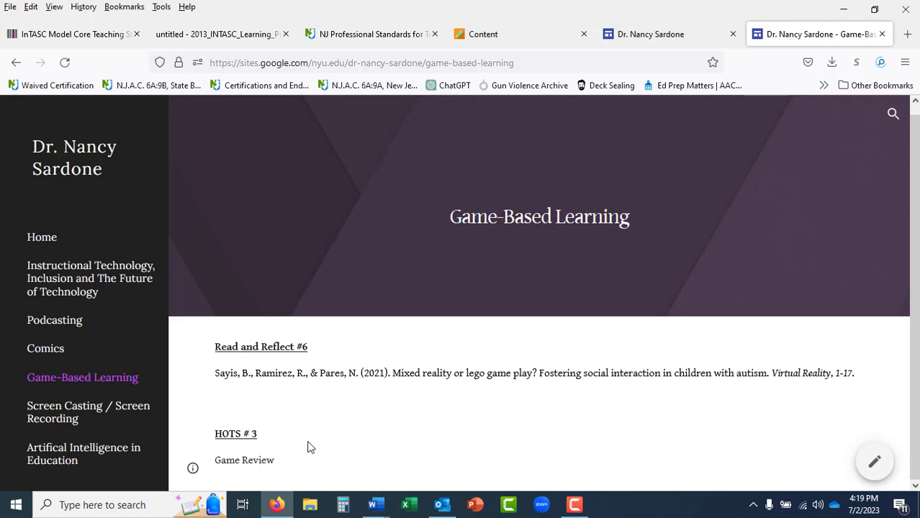
left_click(112, 416)
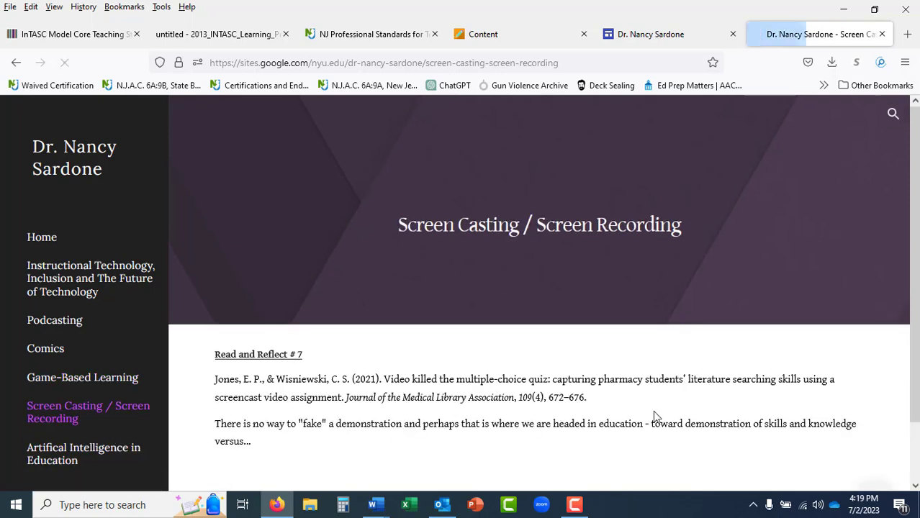
left_click(55, 454)
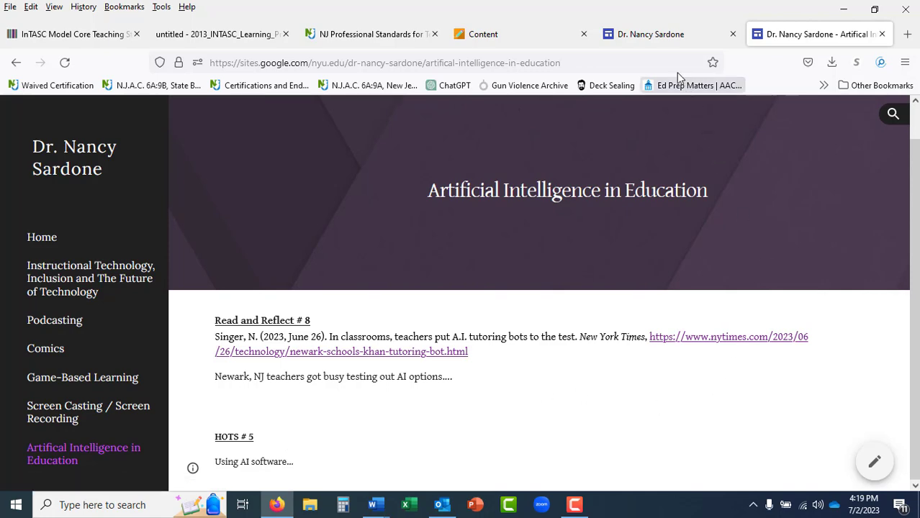
Return to the draft site's editor, begin publishing it, and append 2 to the proposed web address
left_click(662, 34)
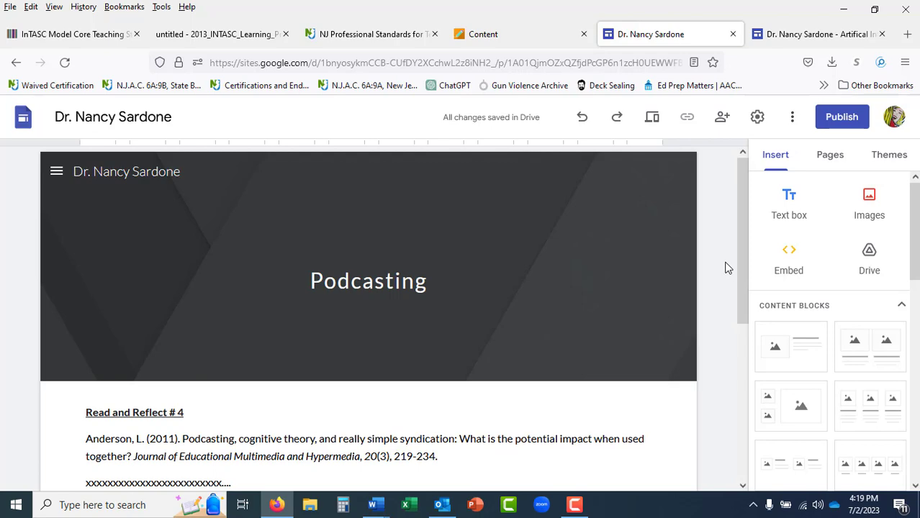
left_click(847, 121)
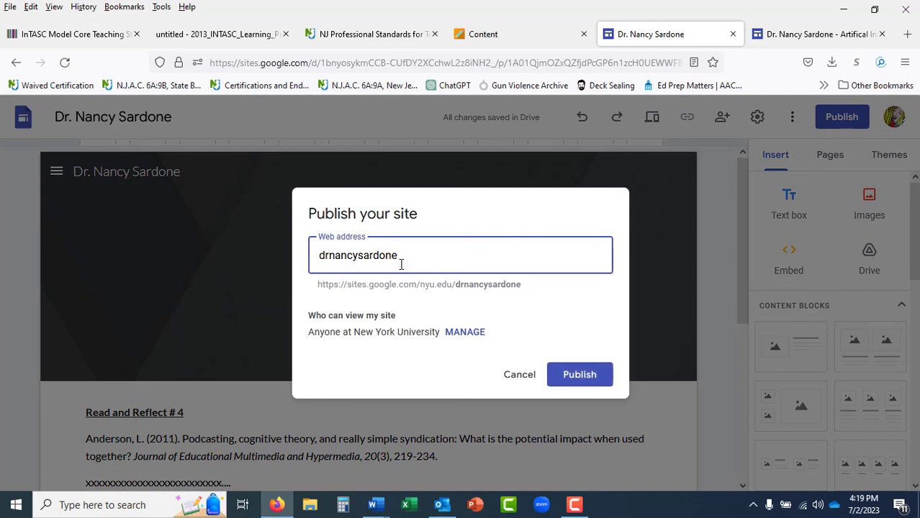
type("2")
left_click(426, 288)
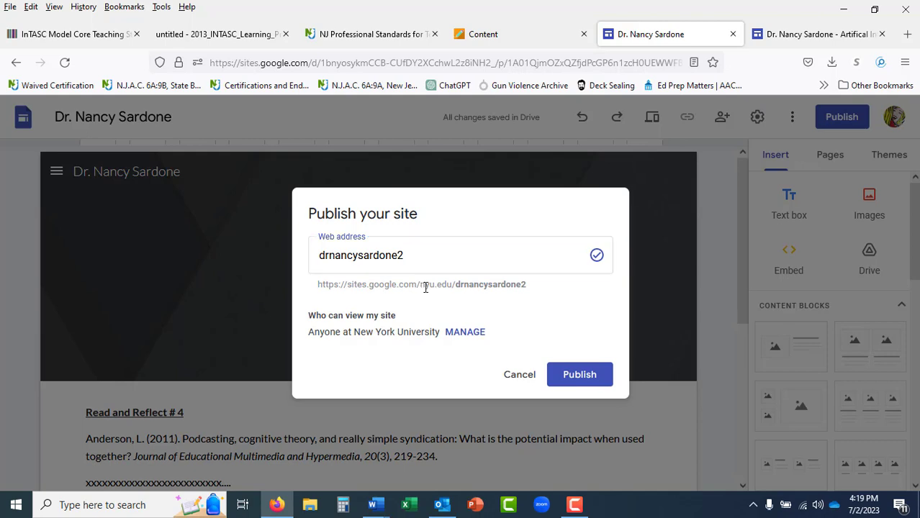
left_click_drag(420, 286, 453, 287)
left_click(541, 292)
Manage who can view the site and set the published site's access to Restricted
left_click(465, 333)
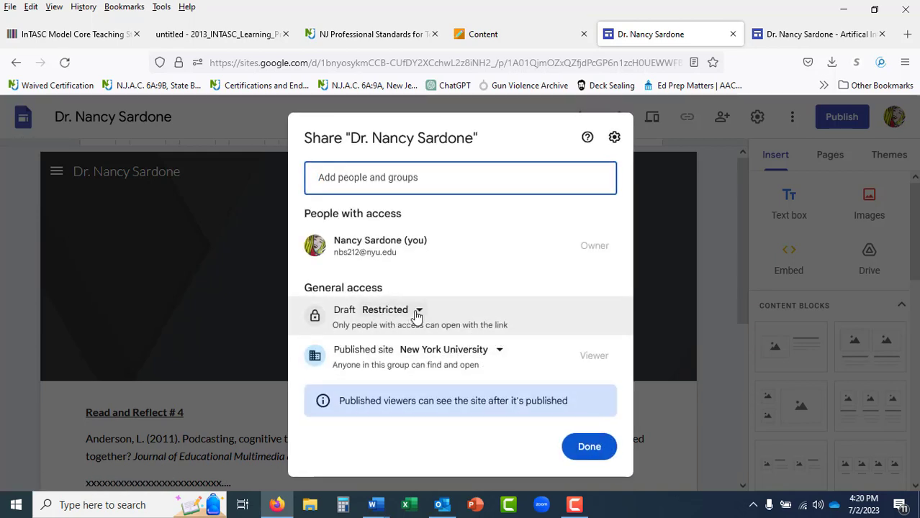
left_click(493, 349)
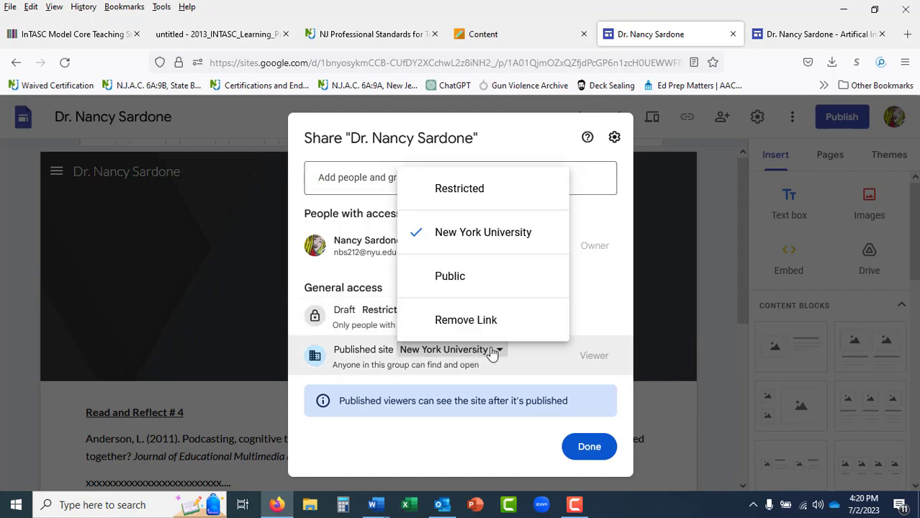
left_click(466, 193)
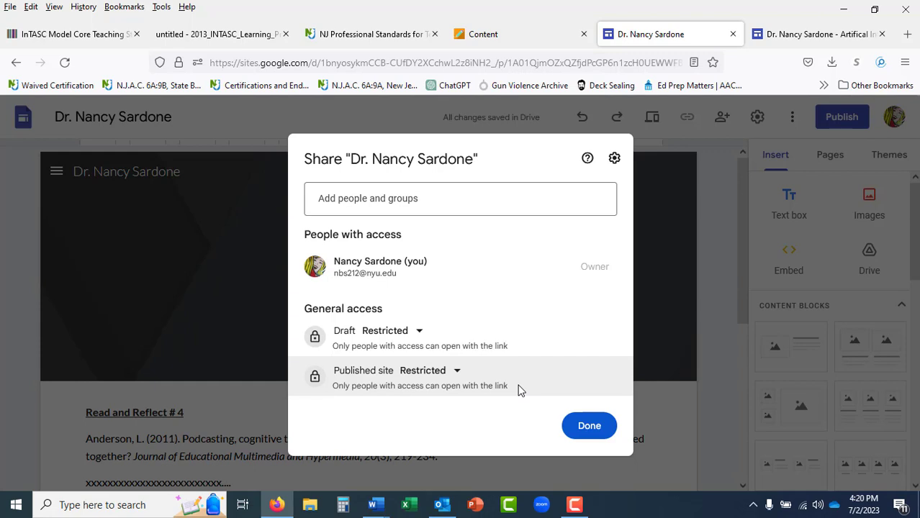
Try Public access for the published site, return it to Restricted, and leave the dialogs without publishing
left_click(436, 373)
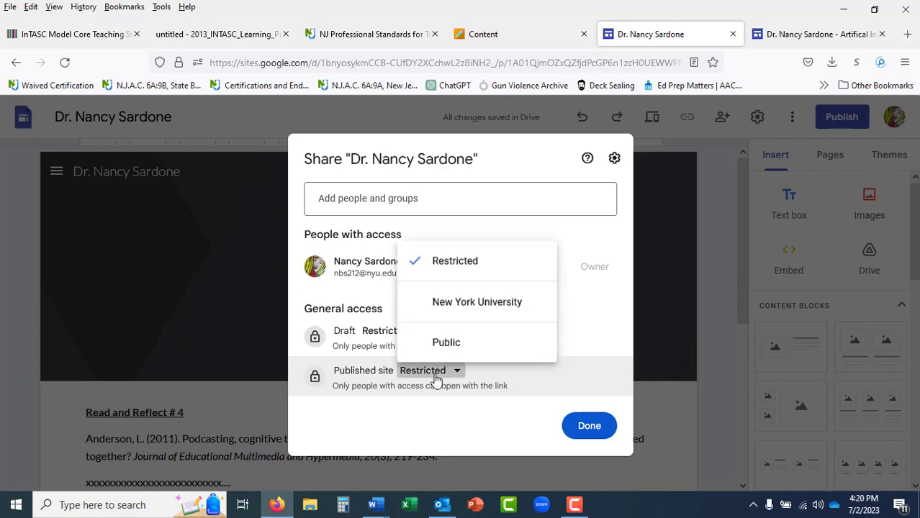
left_click(450, 343)
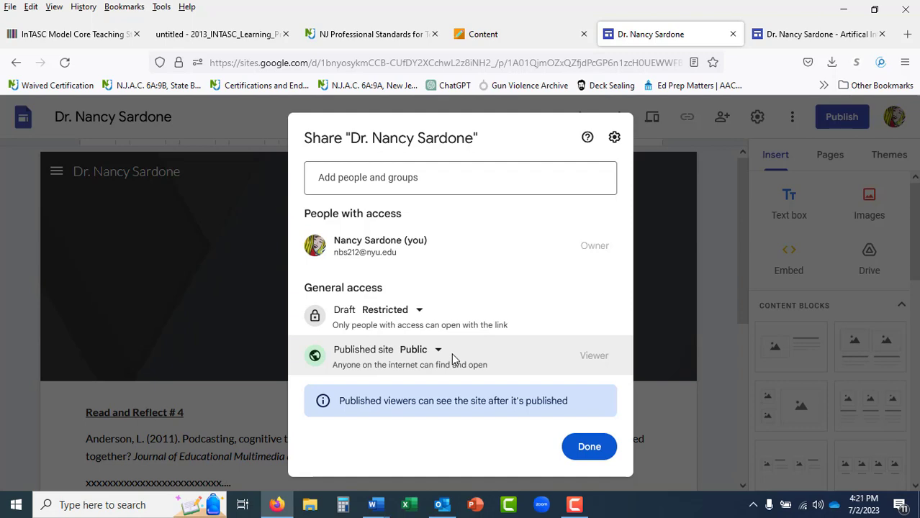
left_click(413, 352)
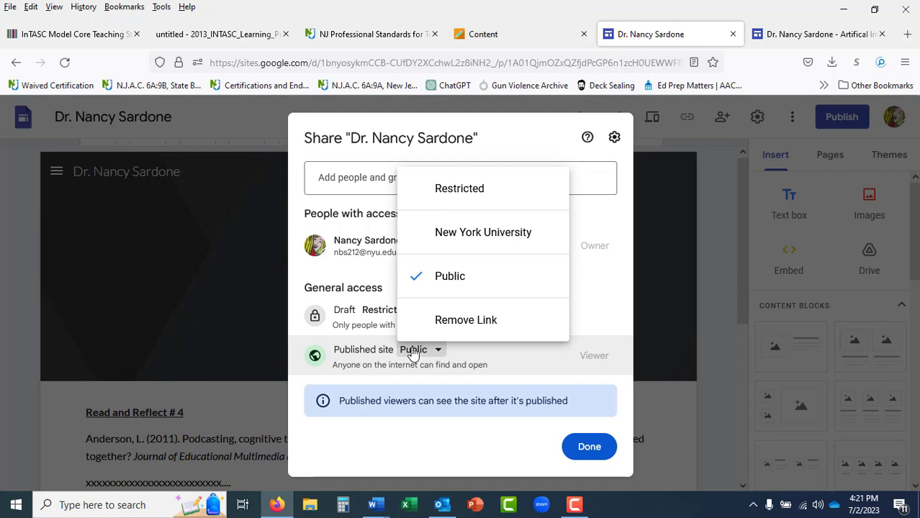
left_click(429, 193)
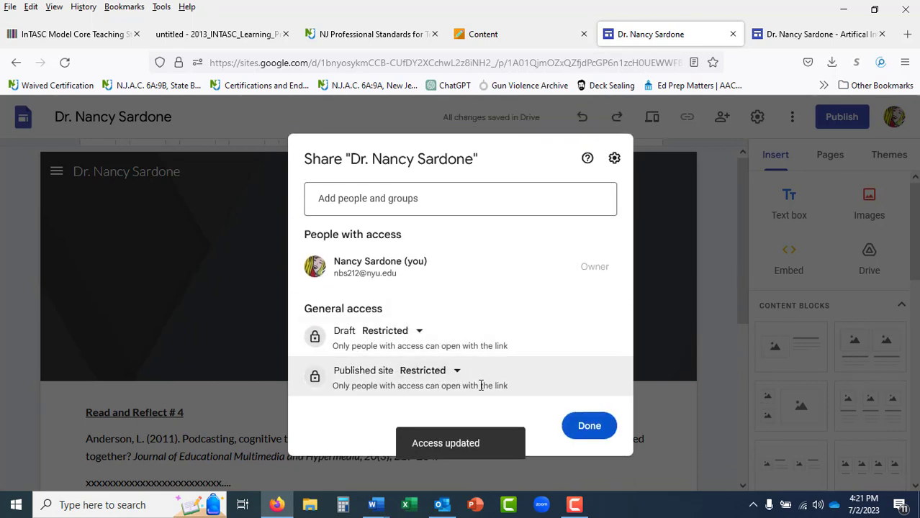
left_click(589, 427)
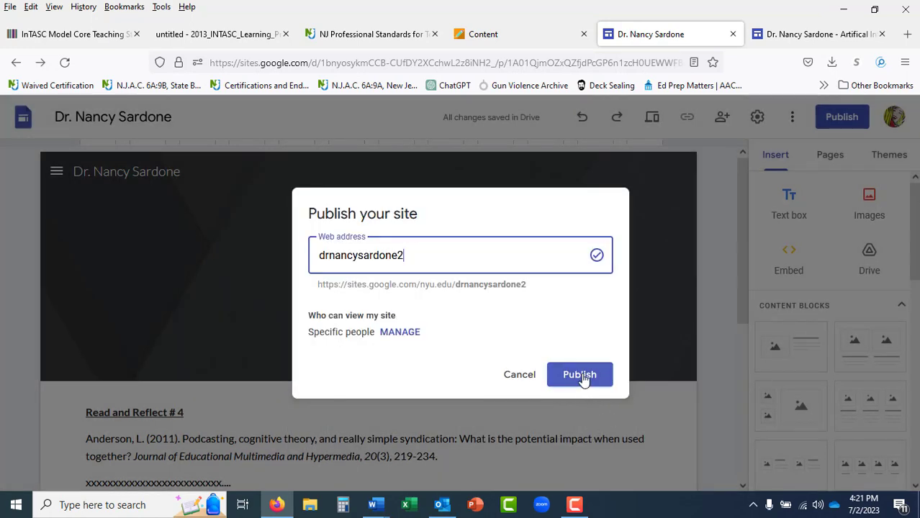
left_click(516, 376)
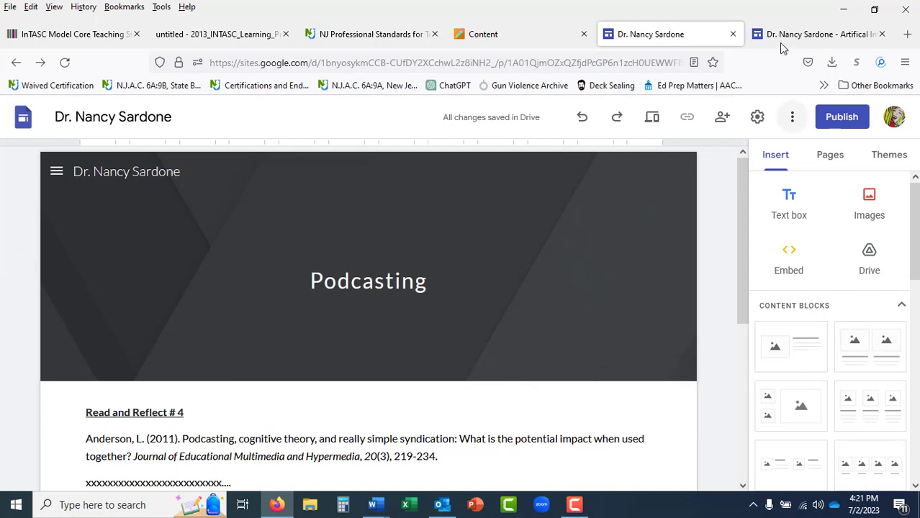
Look at the published example's Home page, then return to the editor and open the draft site's Home page
left_click(808, 33)
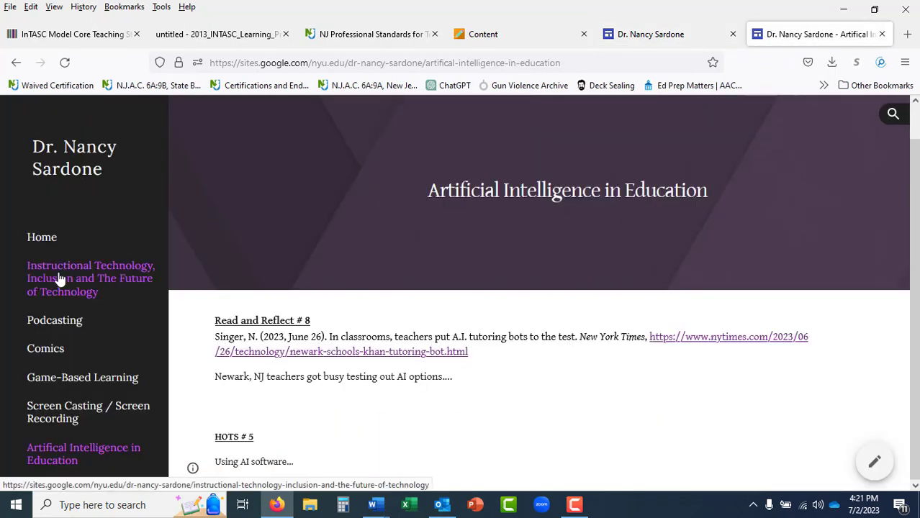
left_click(42, 237)
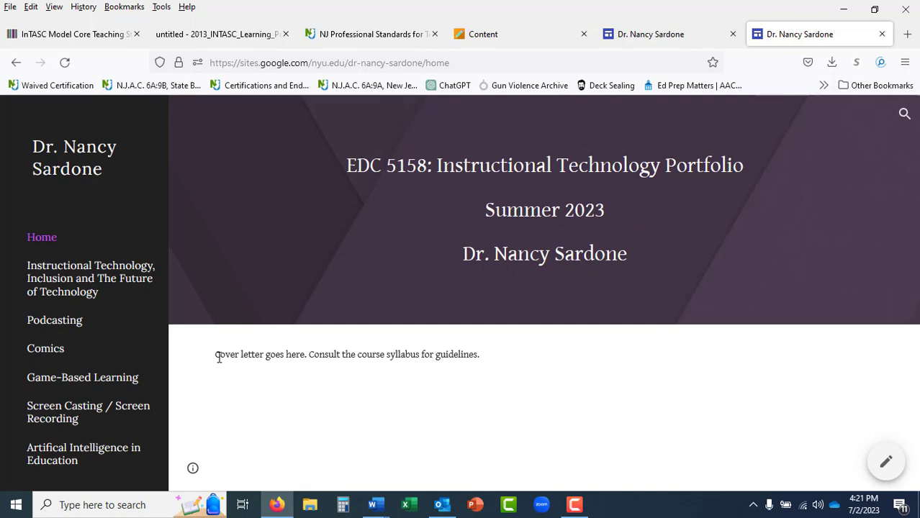
left_click(643, 36)
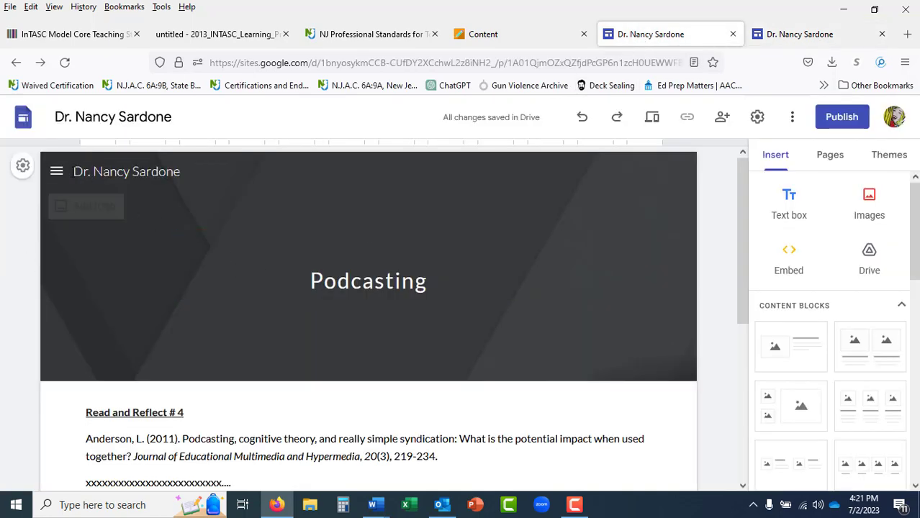
left_click(56, 172)
left_click(81, 207)
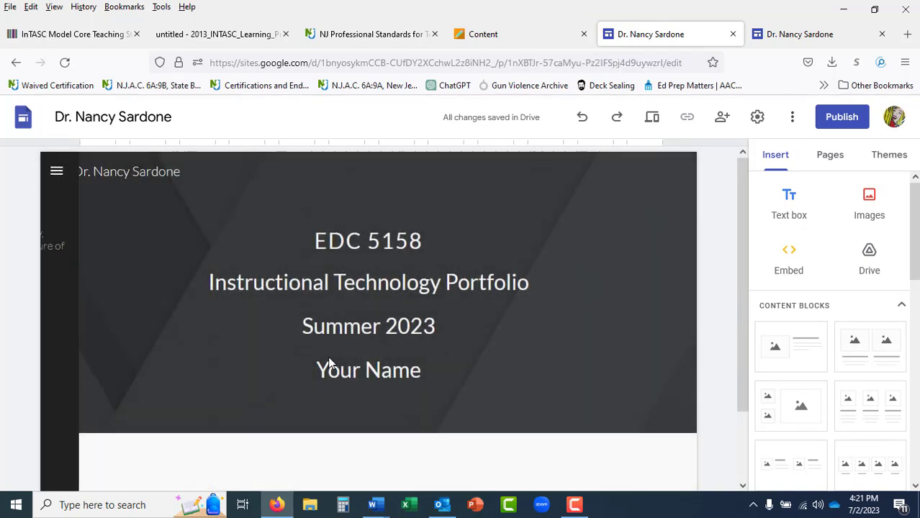
Add a text box below the Home page header containing the placeholder "cover letter...."
left_click(796, 209)
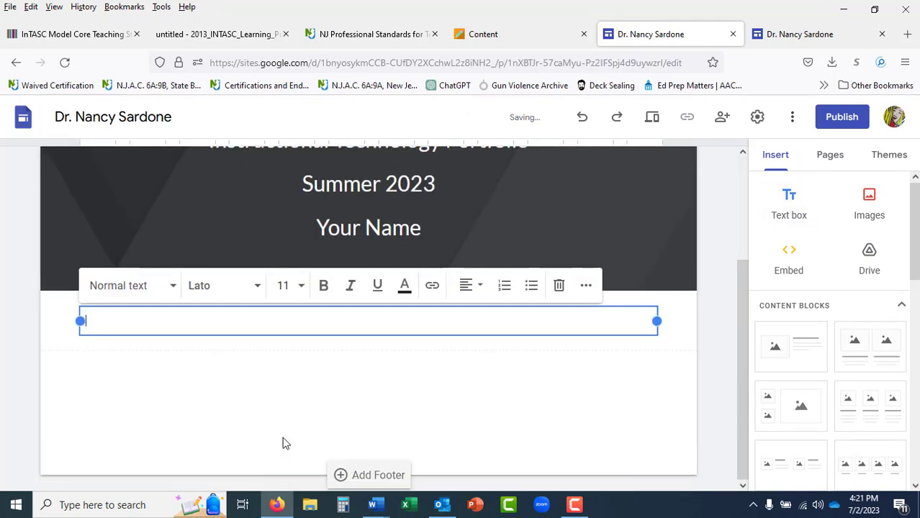
type("cover")
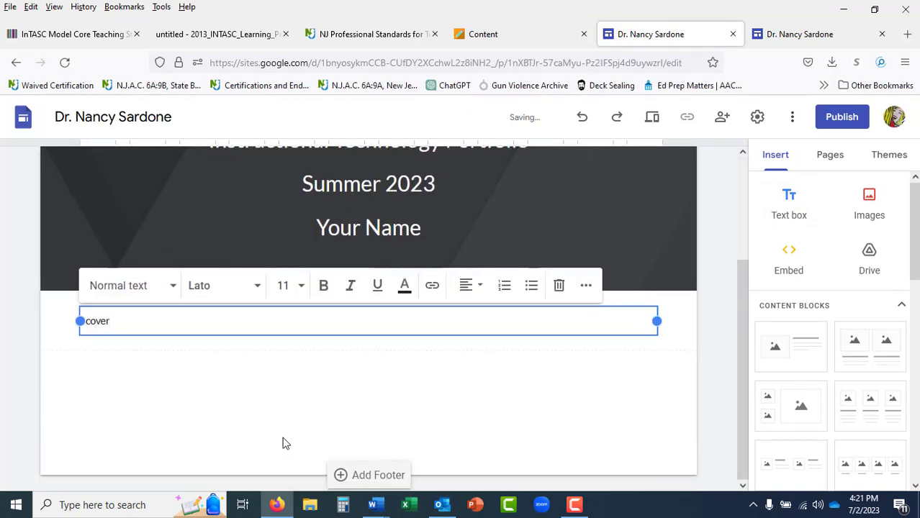
type(" letter....")
left_click(283, 444)
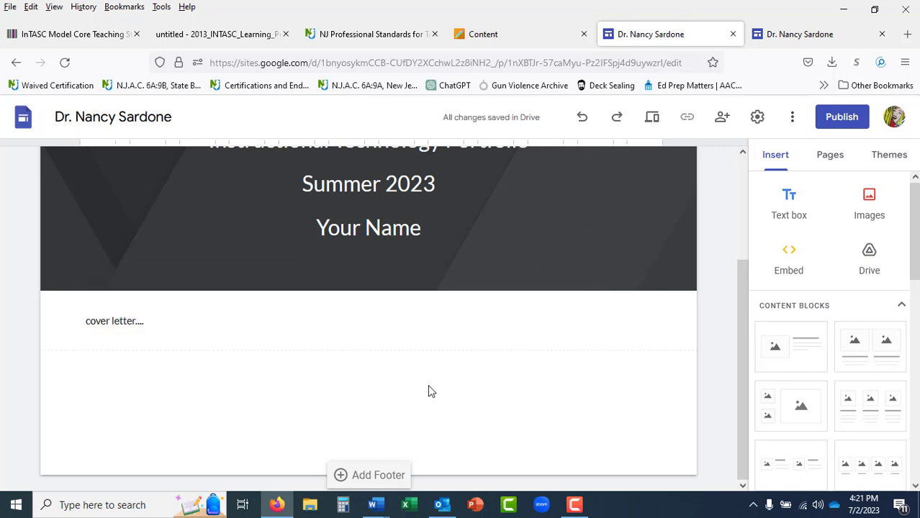
Switch the site navigation mode to Top and try the header links to the Instruction Technology and Podcasting pages
scroll(430, 391, "up", 1)
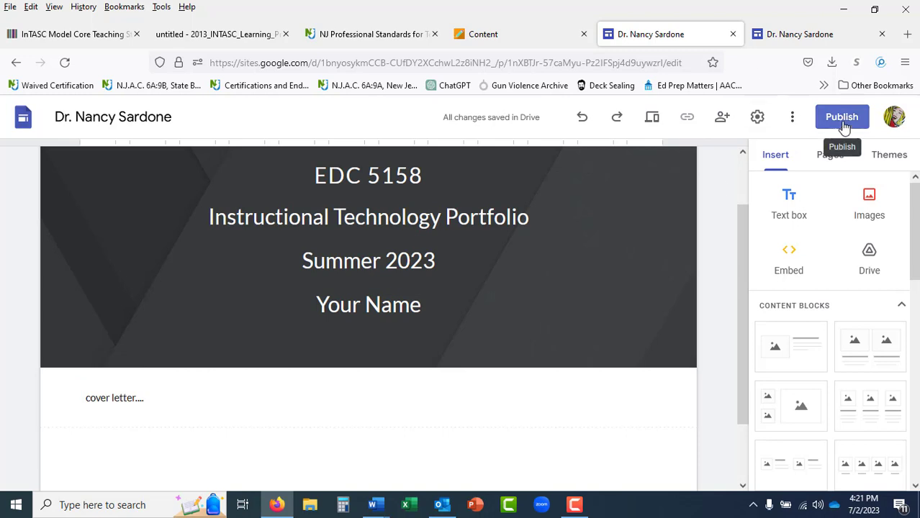
left_click_drag(742, 218, 747, 162)
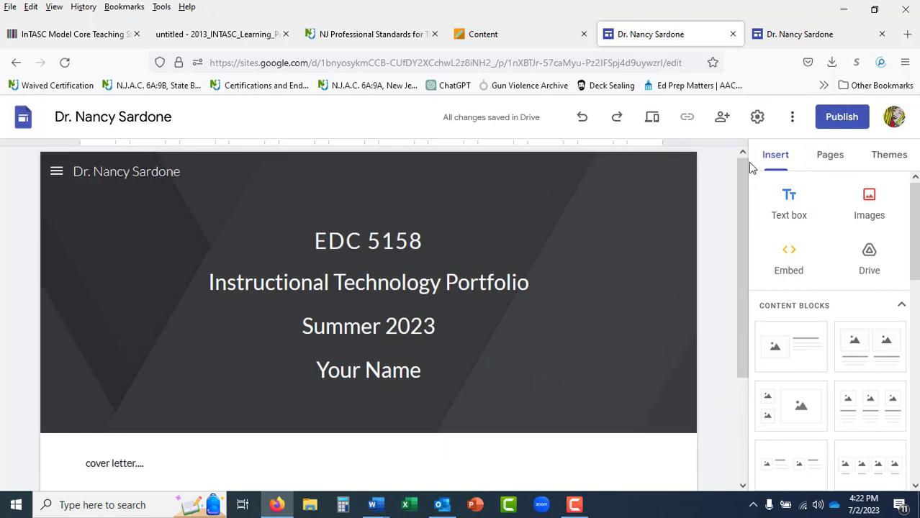
left_click(758, 116)
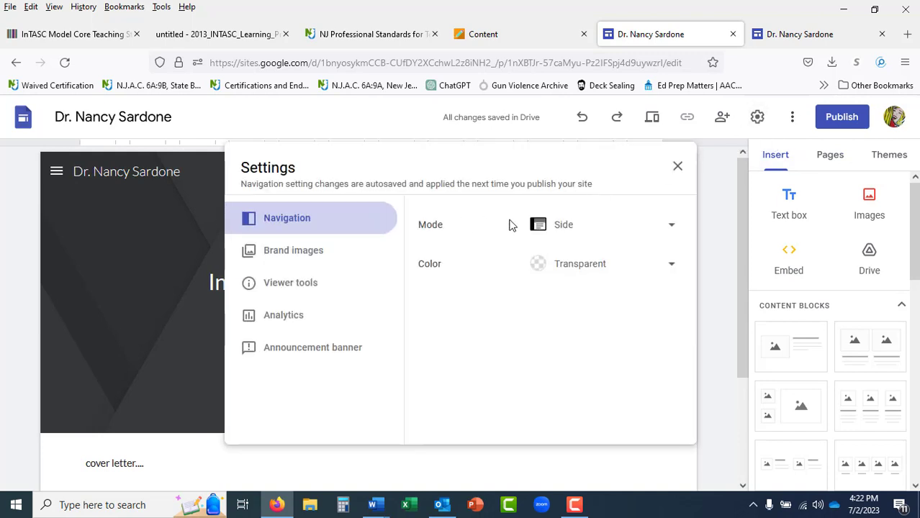
left_click(559, 227)
left_click(593, 195)
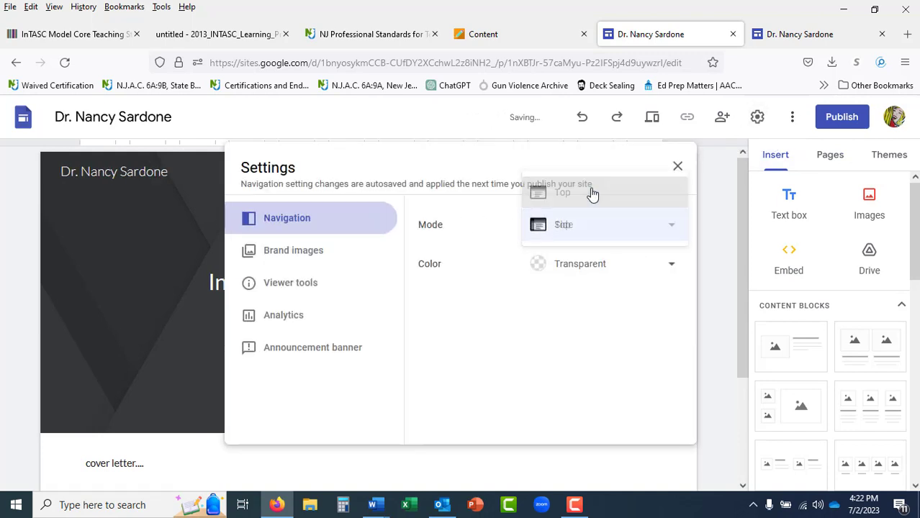
left_click(678, 167)
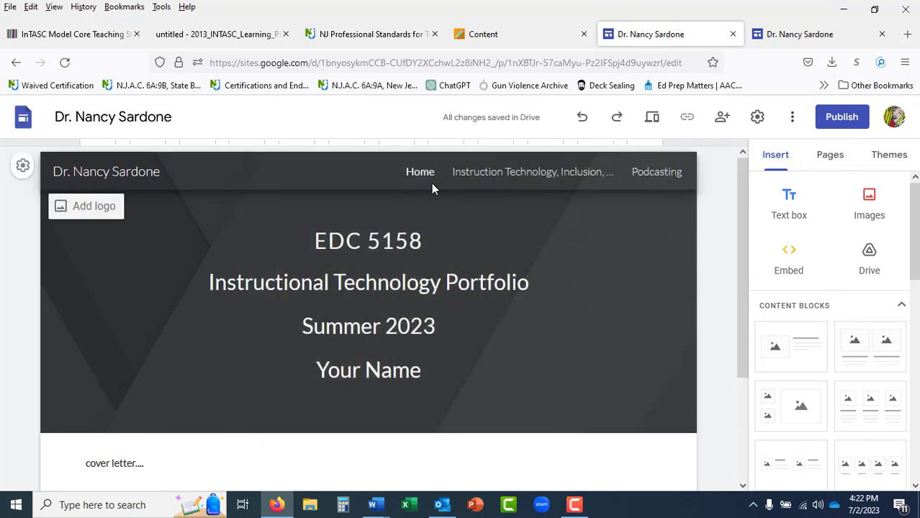
left_click(493, 179)
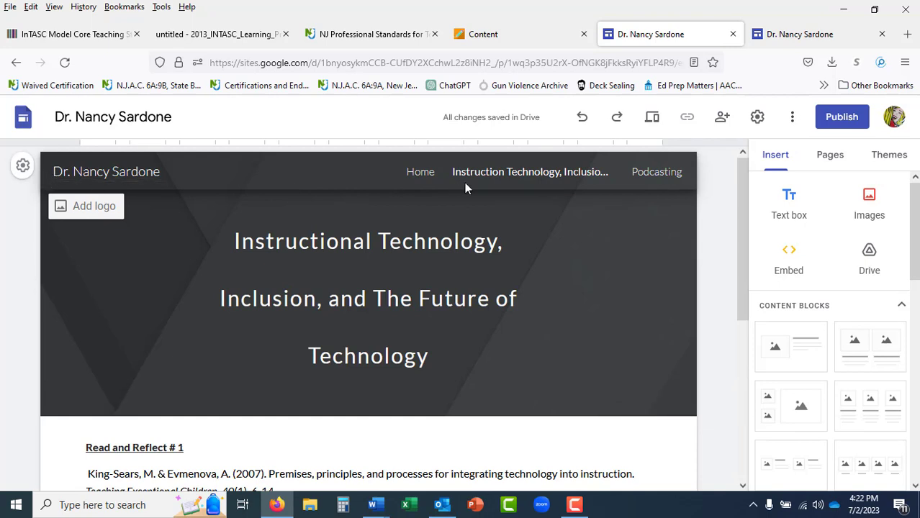
left_click(650, 175)
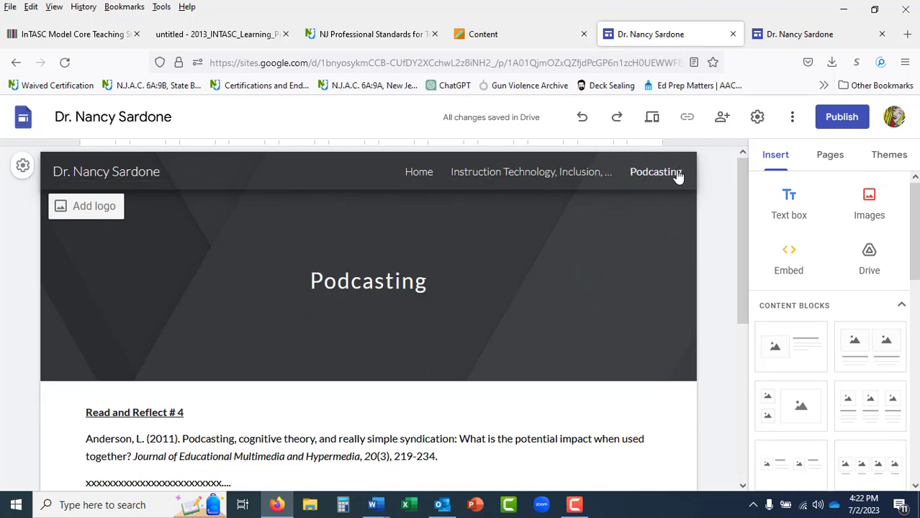
Set the site navigation mode to Side and open the side page menu to check it
left_click(757, 117)
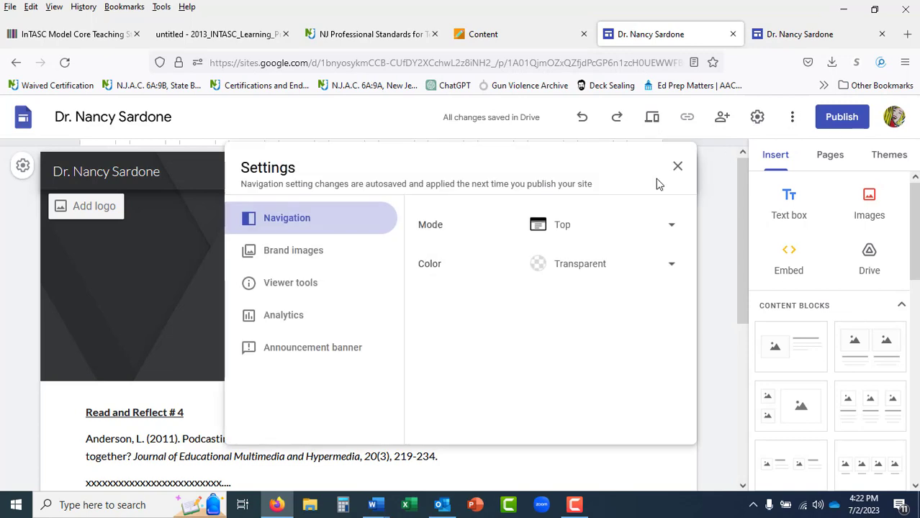
left_click(656, 234)
left_click(555, 259)
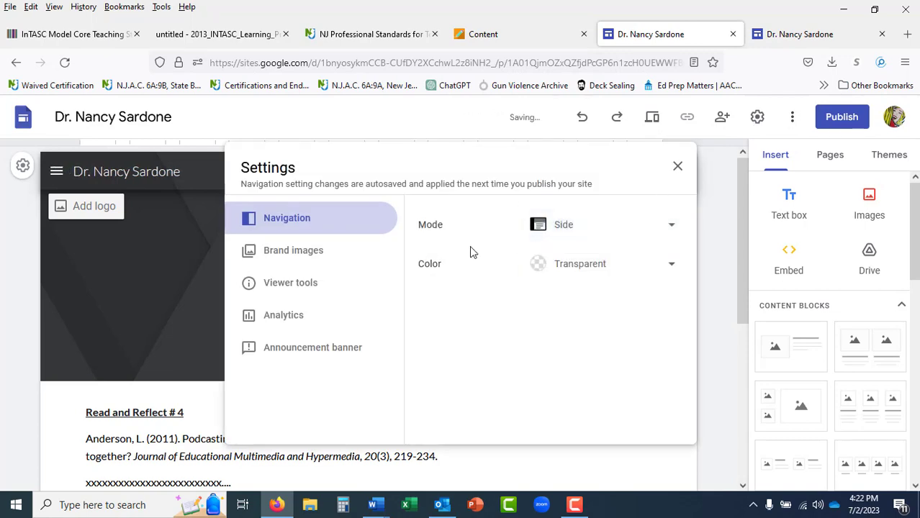
left_click(677, 166)
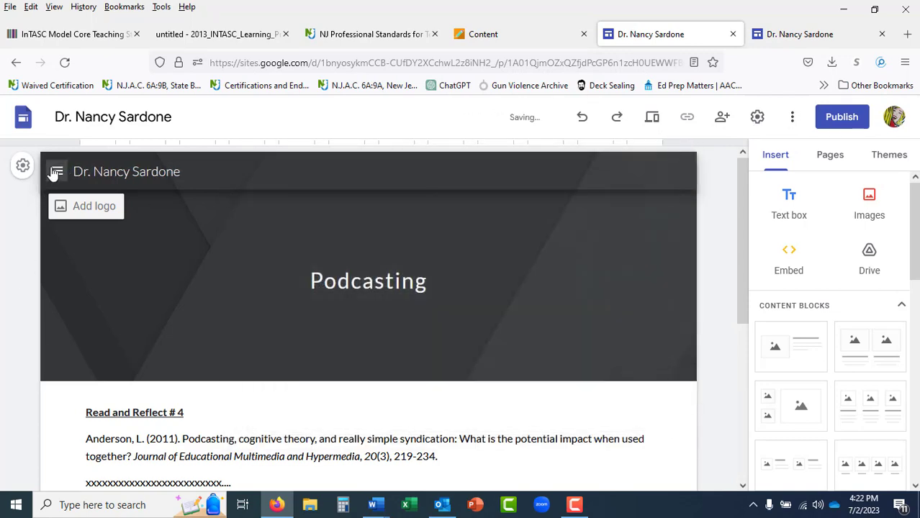
left_click(57, 172)
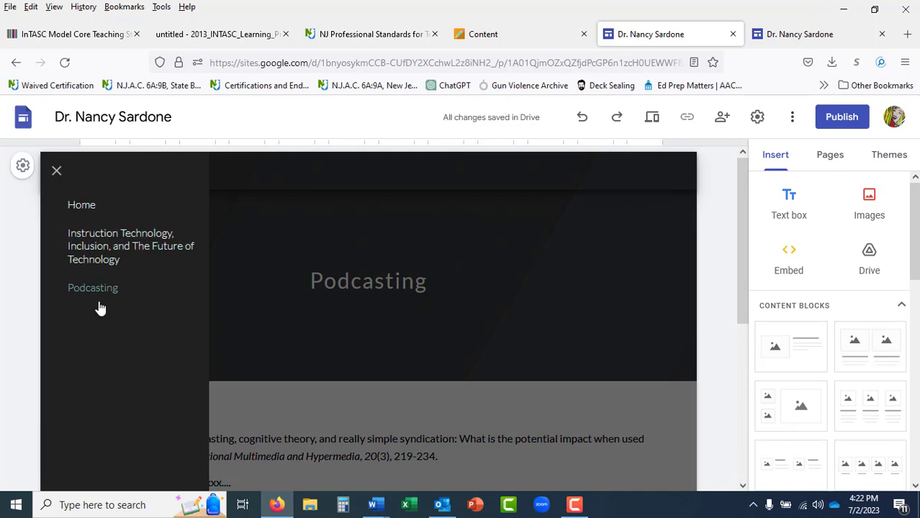